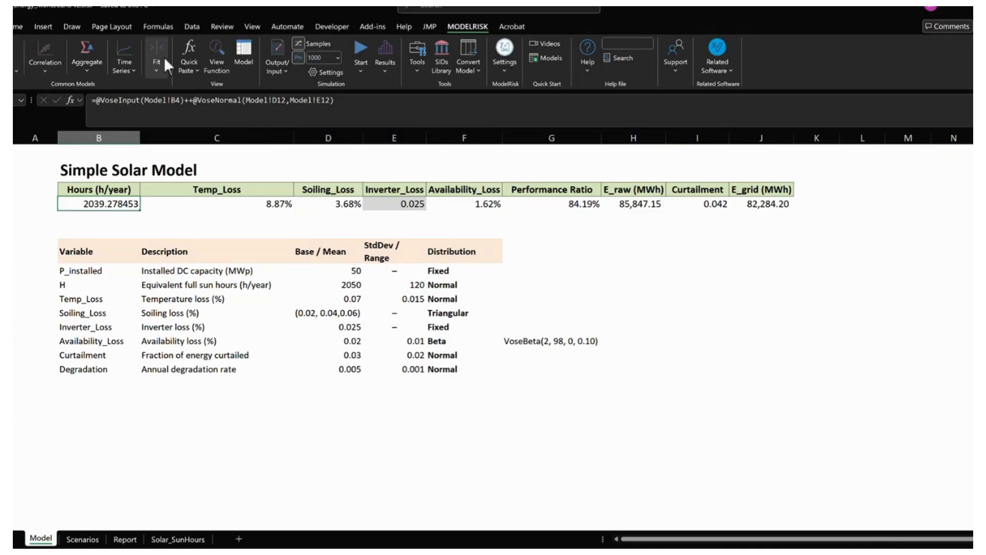
- Browse the distribution selector, highlight PERT and Normal, and close it without inserting a distribution
left_click(11, 50)
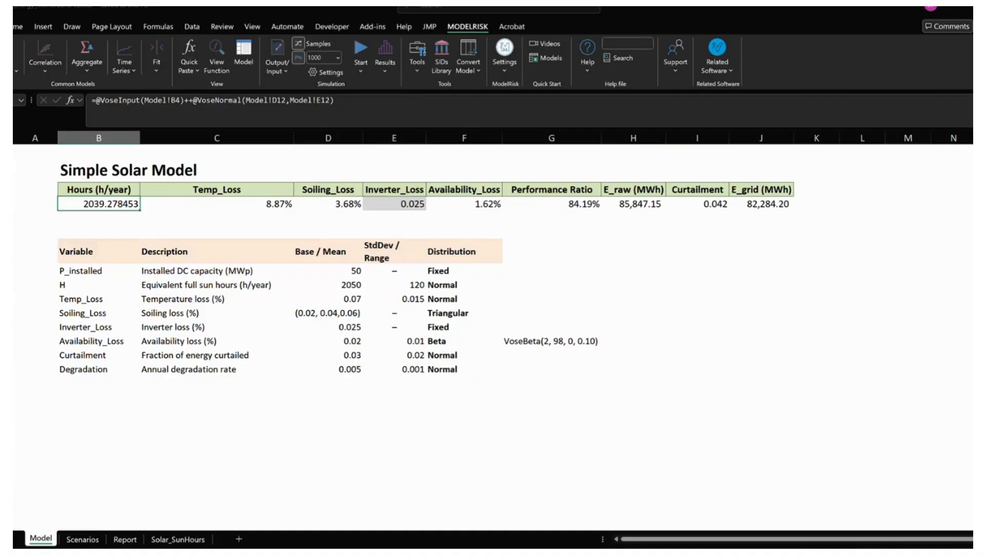
left_click_drag(219, 145, 598, 181)
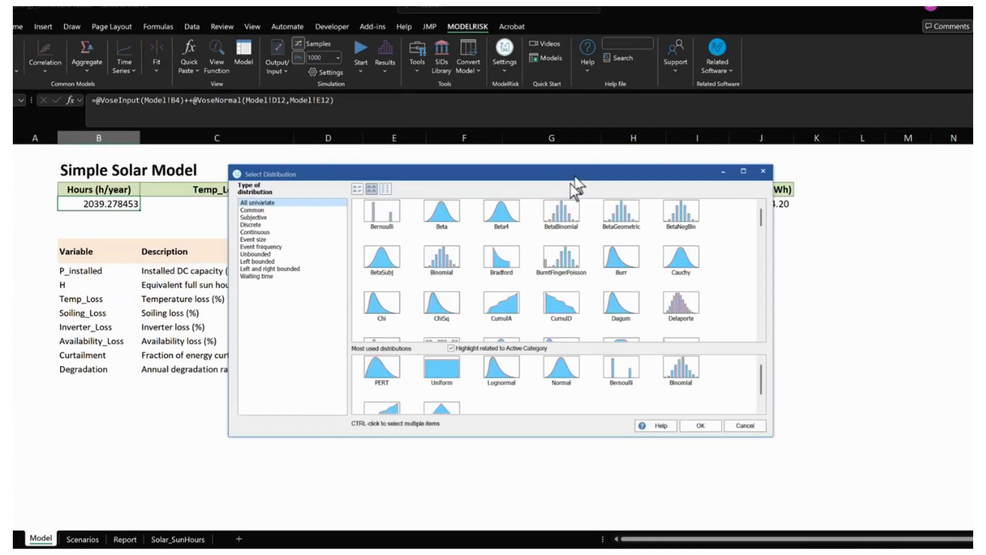
left_click(384, 374)
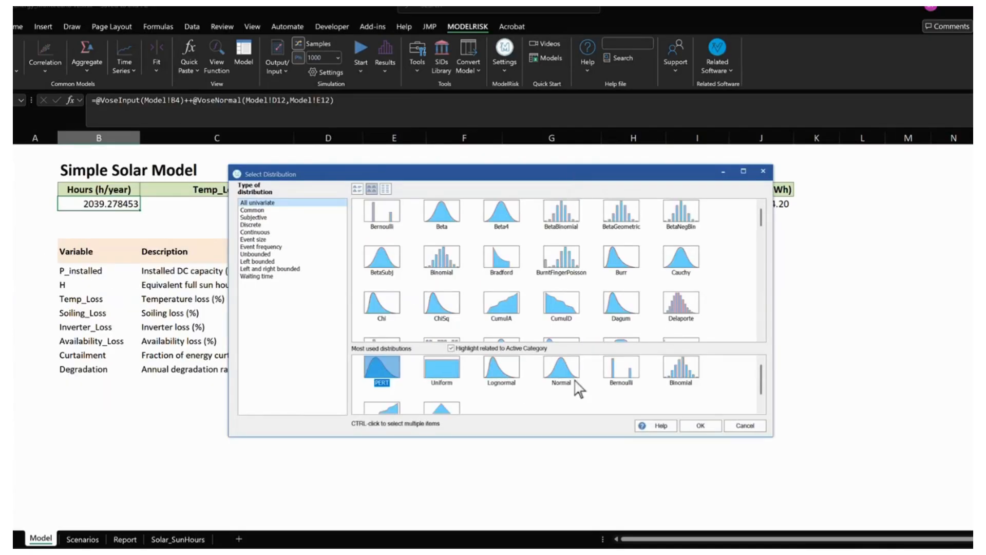
left_click(575, 381)
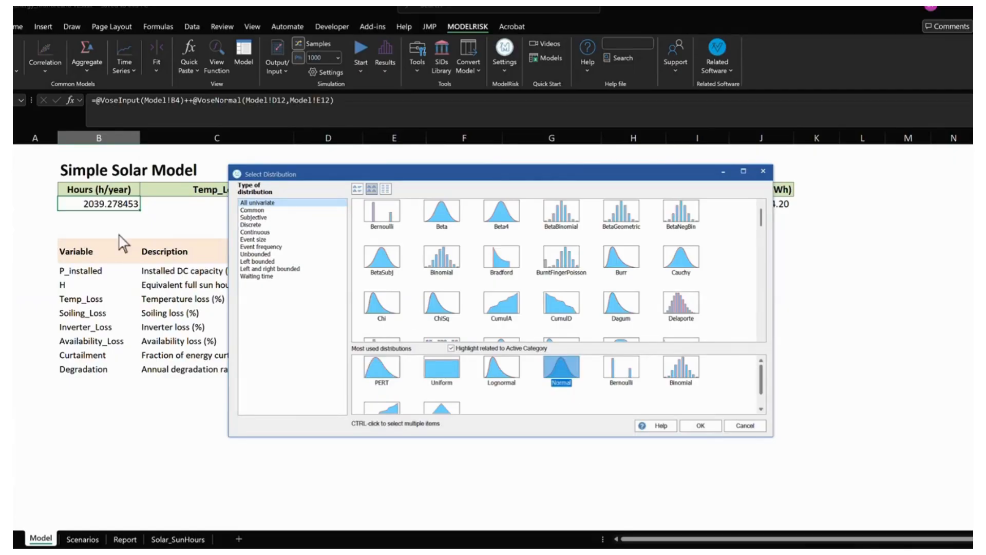
left_click(762, 171)
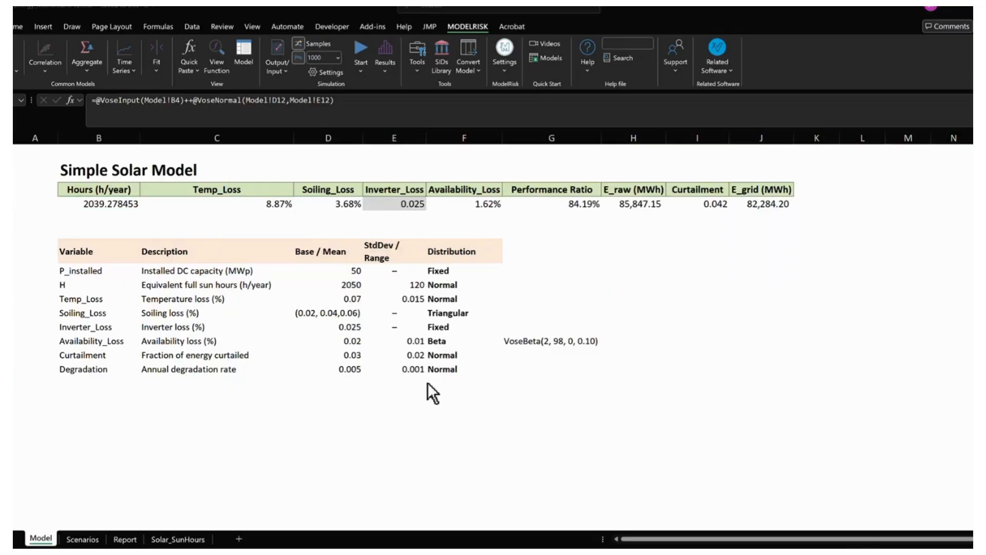
- Open the distribution details of the Hours (h/year) value cell and place the window clear of the variable table
left_click(121, 229)
left_click(117, 206)
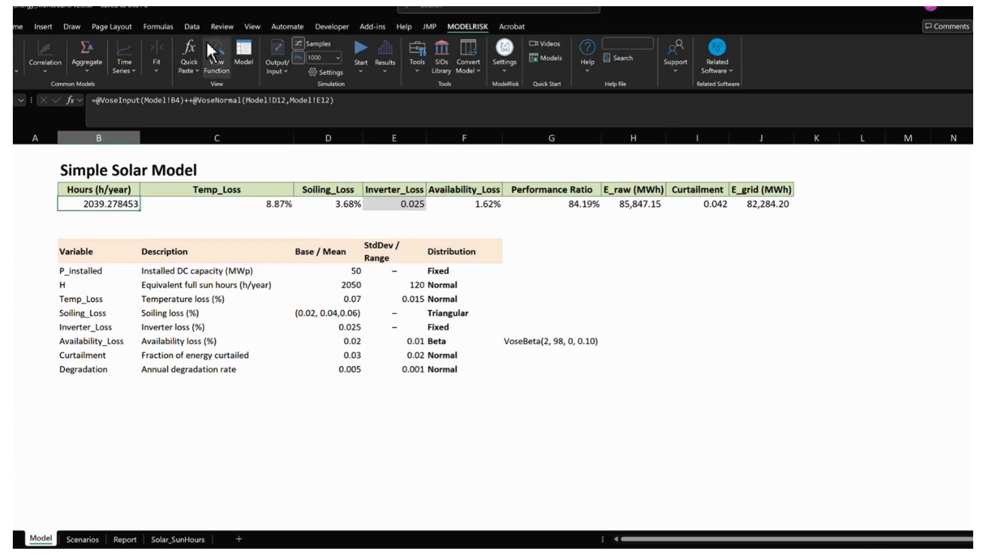
left_click(207, 45)
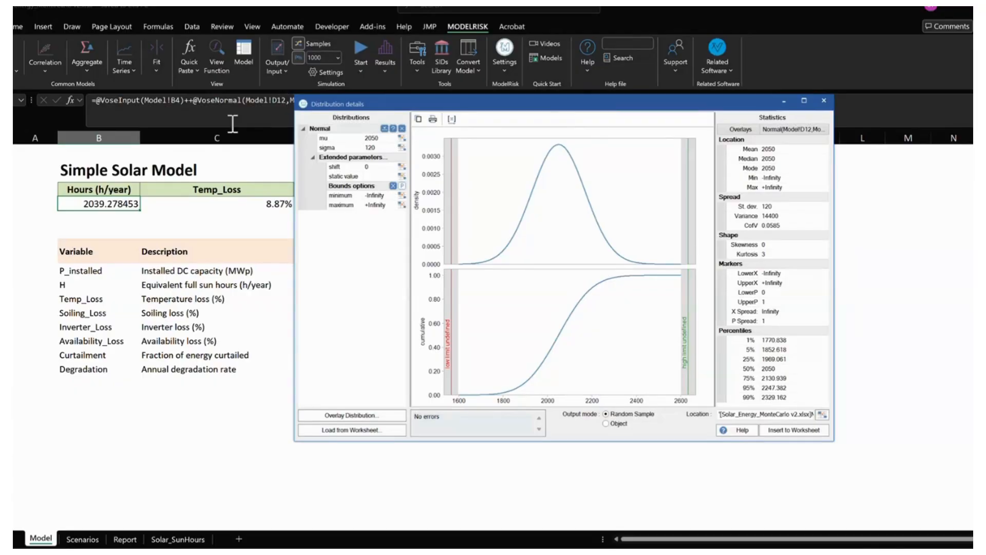
mouse_move(267, 108)
left_mouse_down()
mouse_move(285, 139)
mouse_move(493, 205)
mouse_move(515, 245)
left_mouse_up()
key("Escape")
left_click_drag(480, 103, 568, 138)
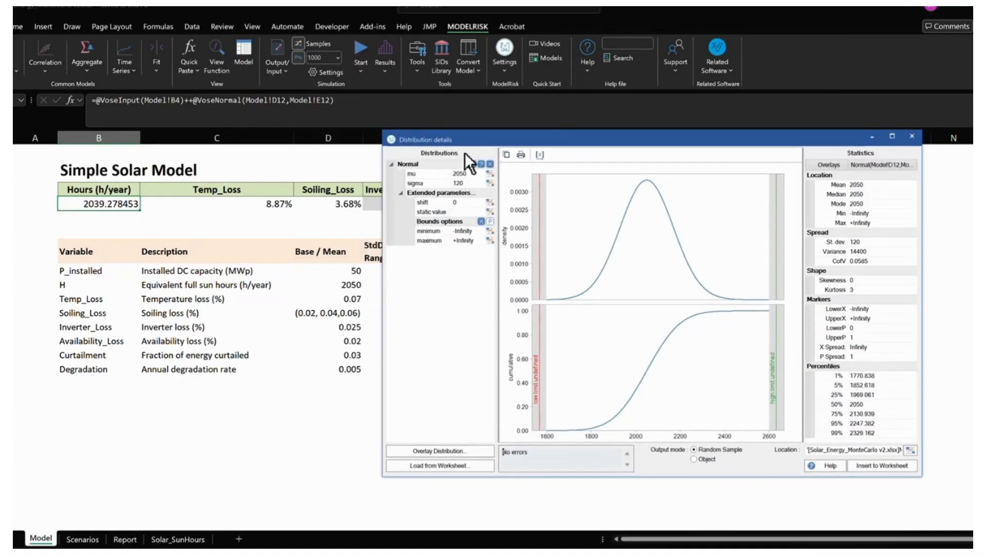
left_click_drag(470, 137, 581, 160)
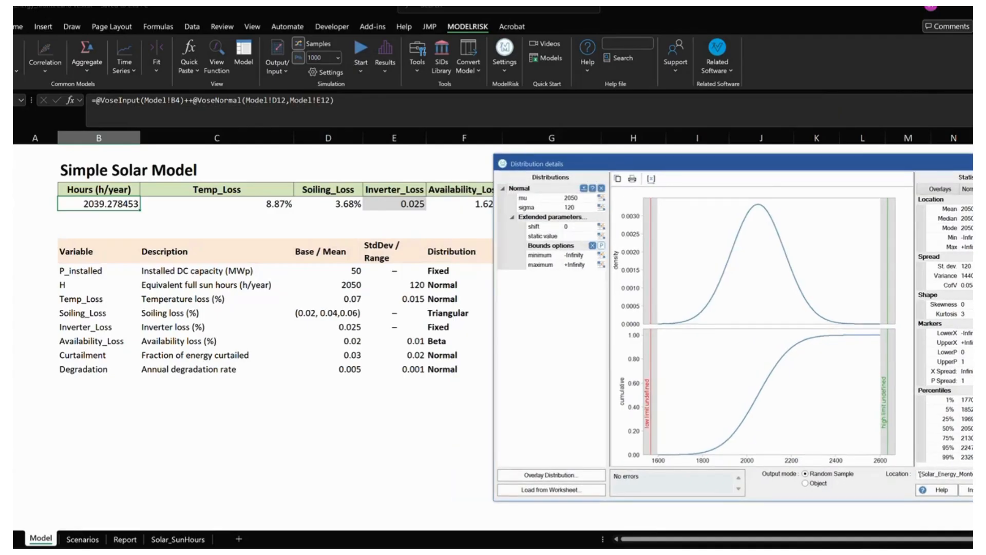
mouse_move(562, 199)
left_mouse_down()
mouse_move(367, 282)
mouse_move(564, 211)
left_mouse_up()
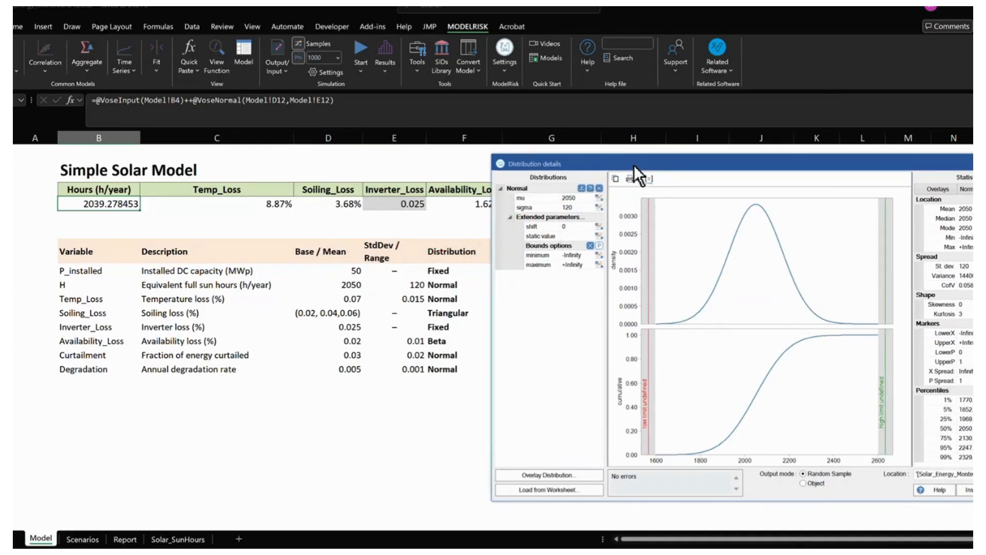
left_click_drag(633, 165, 378, 110)
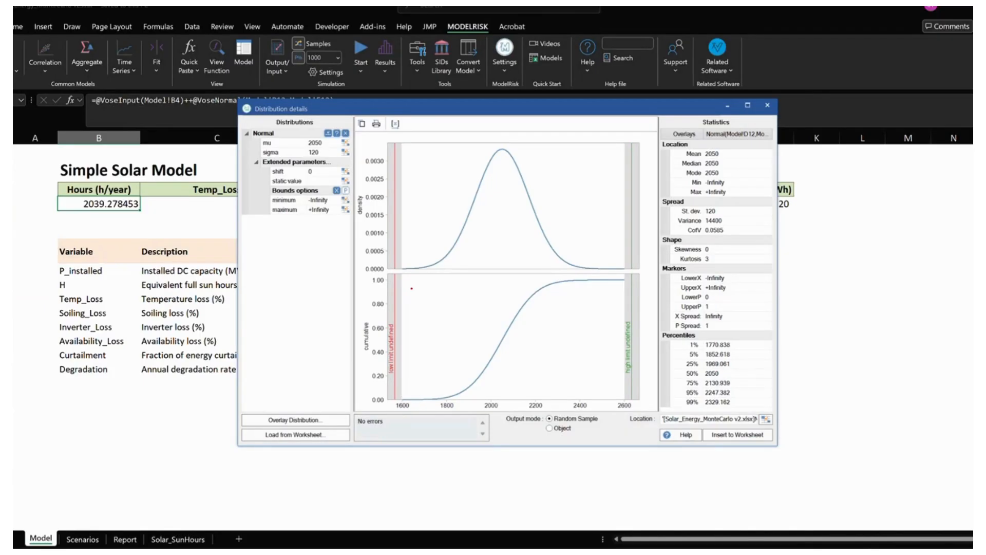
- Examine both tails and the centre of the Normal curve for Hours (h/year), and close the distribution details
mouse_move(401, 263)
left_mouse_down()
mouse_move(414, 405)
mouse_move(428, 406)
left_mouse_up()
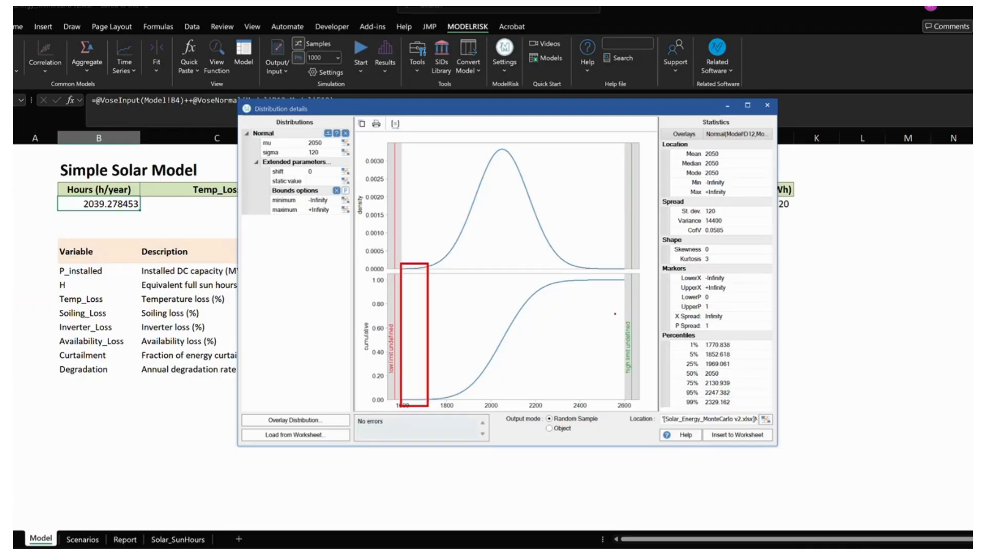
mouse_move(614, 265)
left_mouse_down()
mouse_move(605, 406)
mouse_move(636, 413)
left_mouse_up()
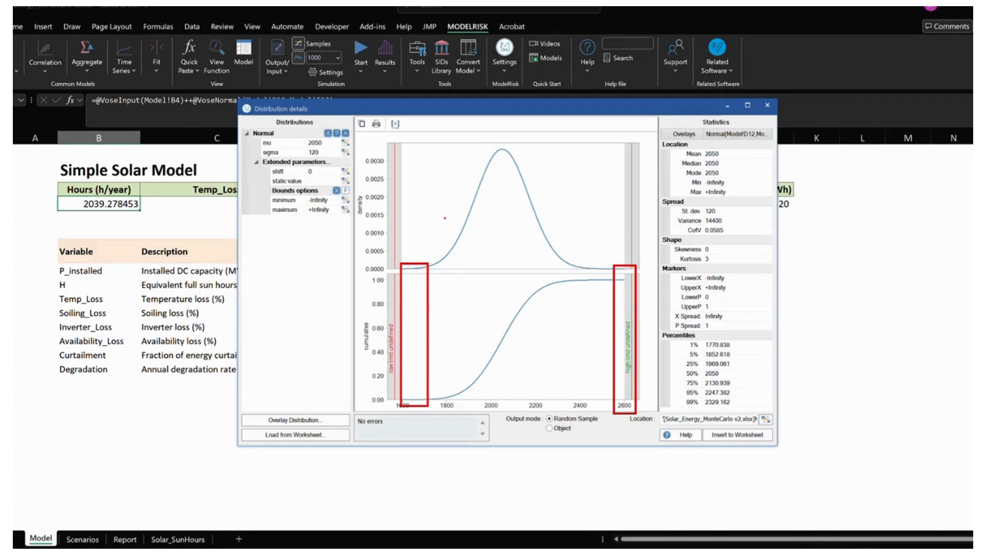
mouse_move(494, 144)
left_mouse_down()
mouse_move(464, 173)
mouse_move(571, 166)
mouse_move(454, 139)
left_mouse_up()
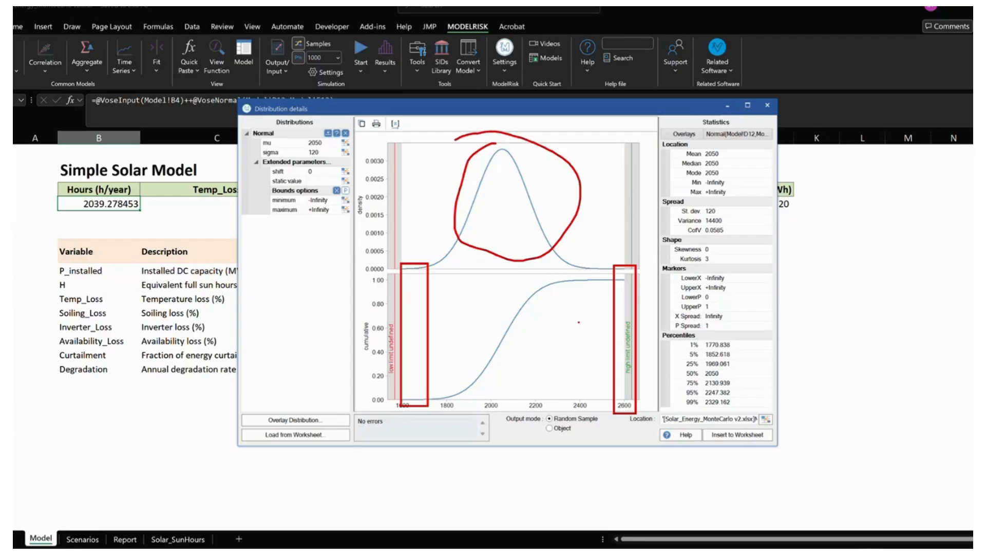
key("Escape")
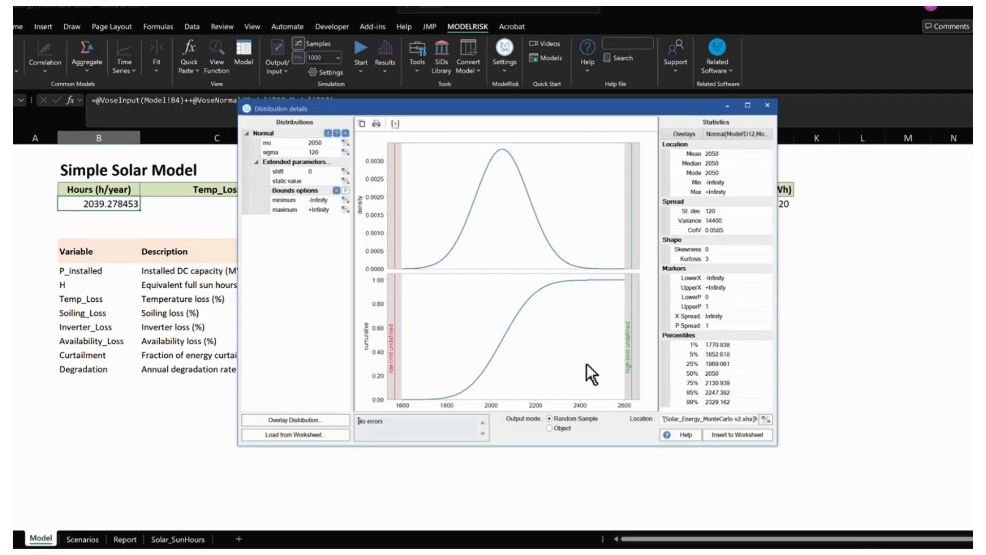
left_click(769, 105)
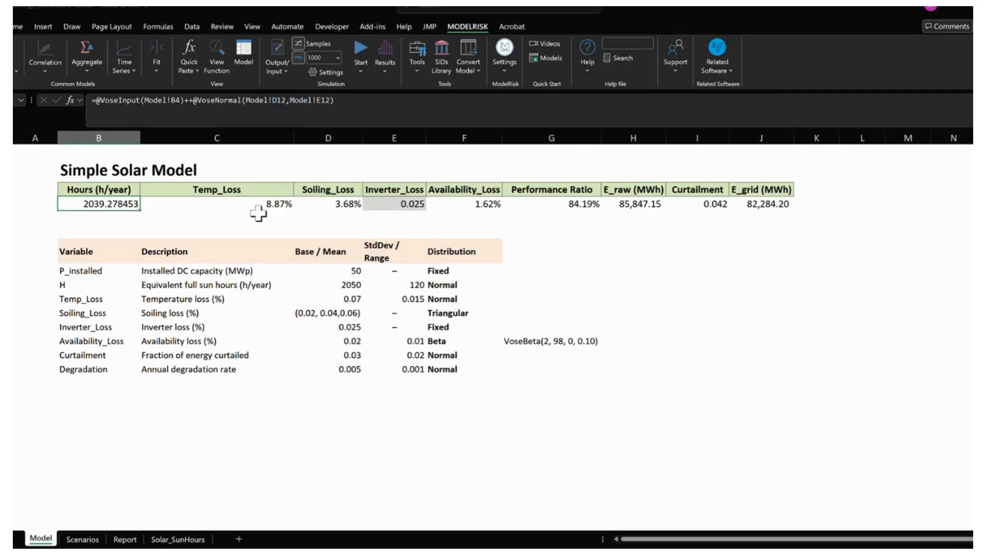
- Recalculate the model repeatedly to draw new random samples for Hours (h/year), the losses and the energy outputs
key("F9")
key("F9")
key("F9")
key("F9")
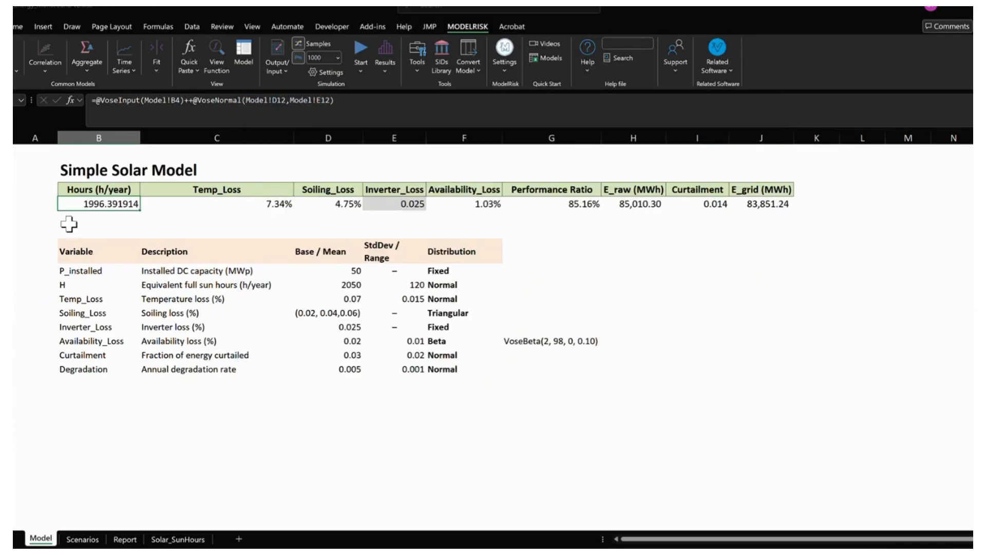
key("F9")
key("F9")
key("F9")
key("F9")
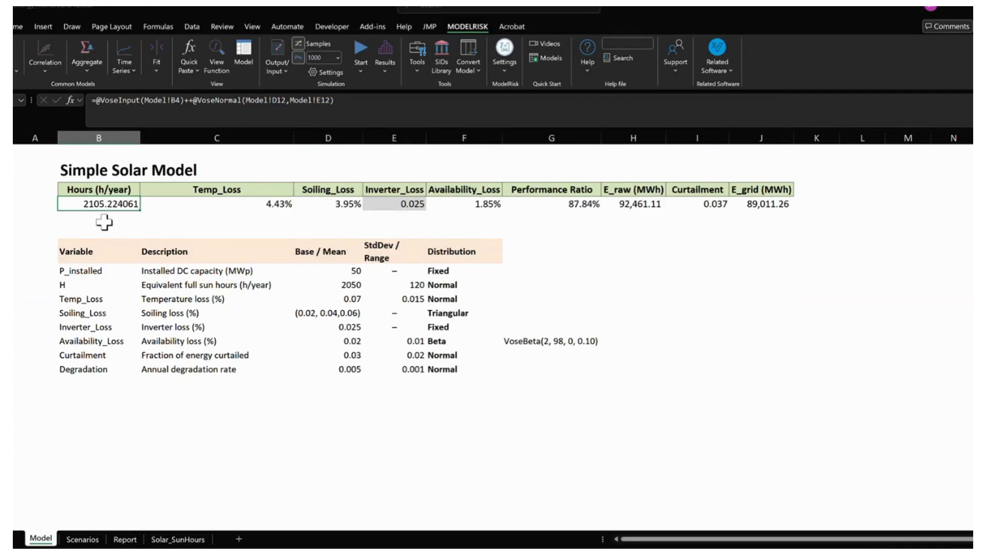
key("F9")
key("F9")
key("F9")
key("F9")
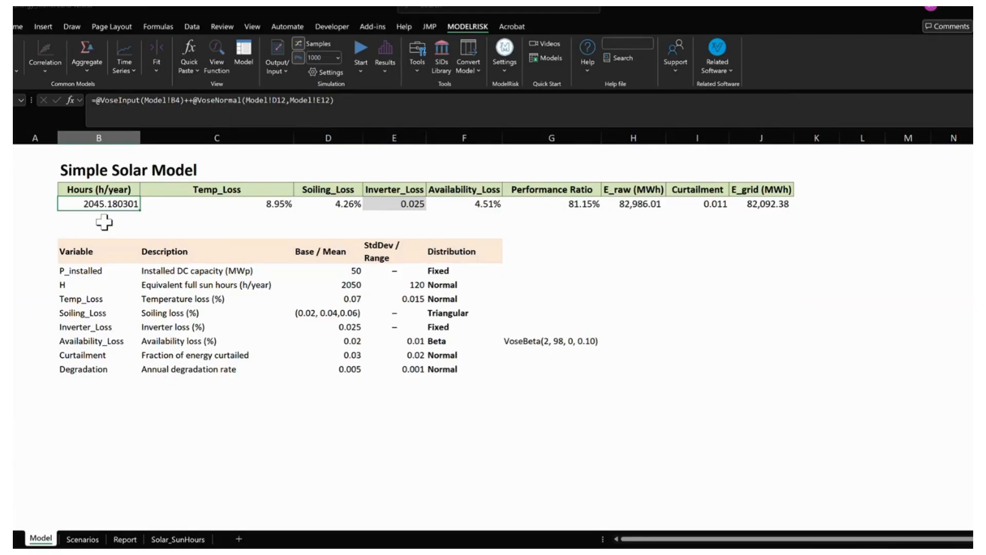
key("F9")
key("F9")
key("F9")
key("F9")
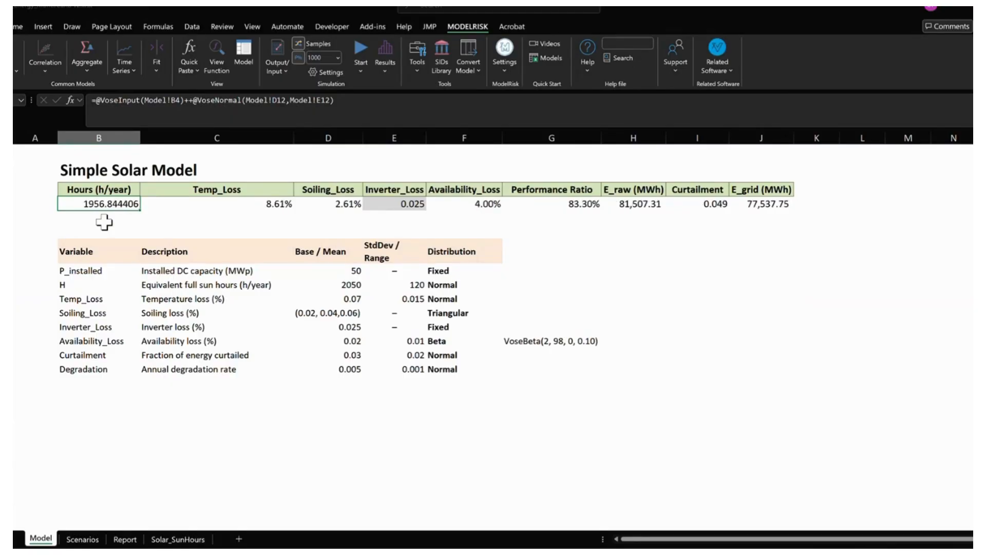
key("F9")
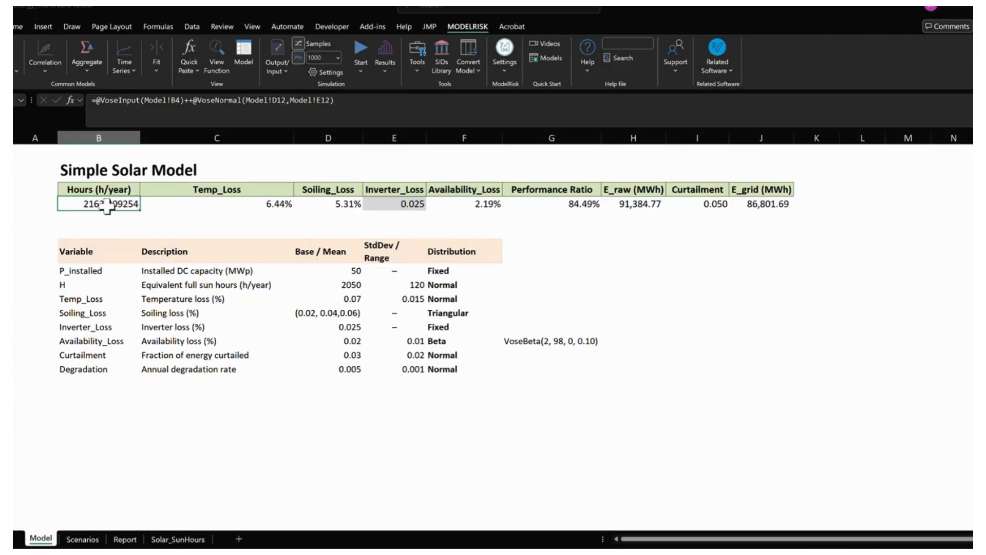
key("F9")
key("F9")
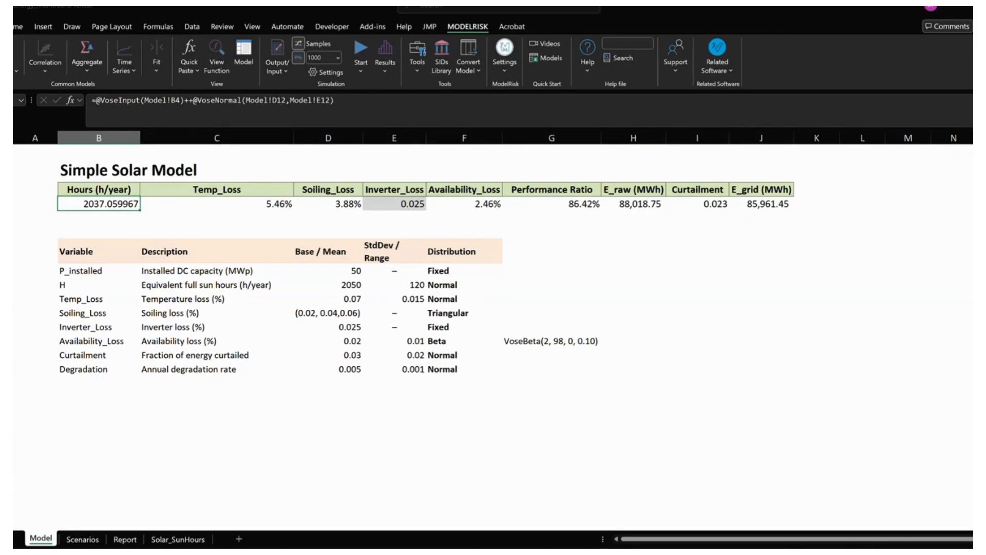
left_click(121, 217)
left_click(123, 207)
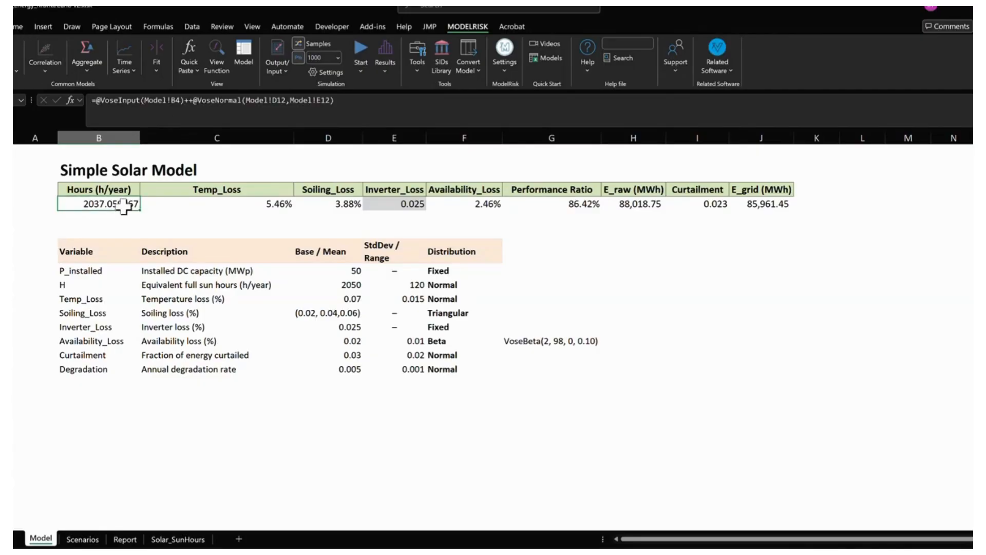
key("F9")
key("F9")
key("F9")
key("F9")
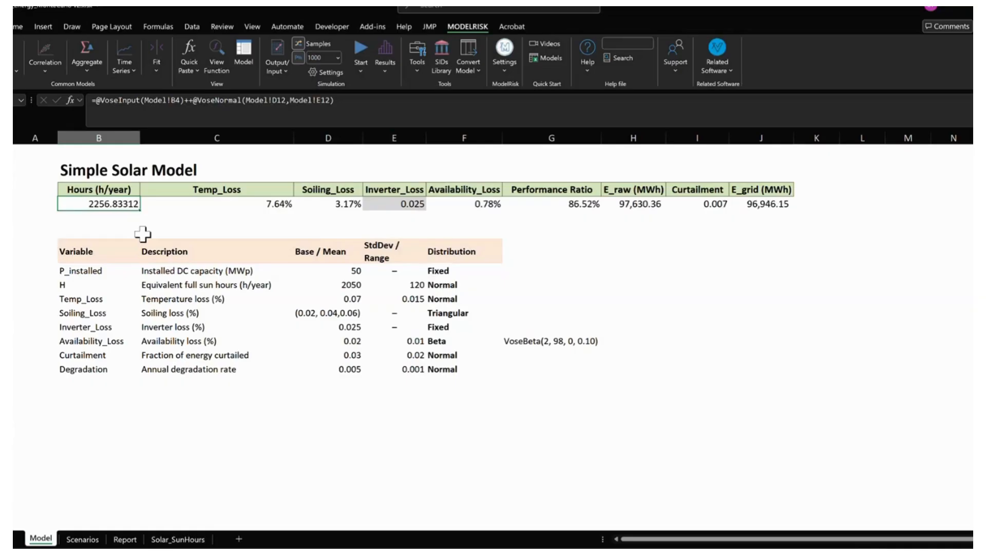
key("F9")
key("F9")
key("F9")
key("F9")
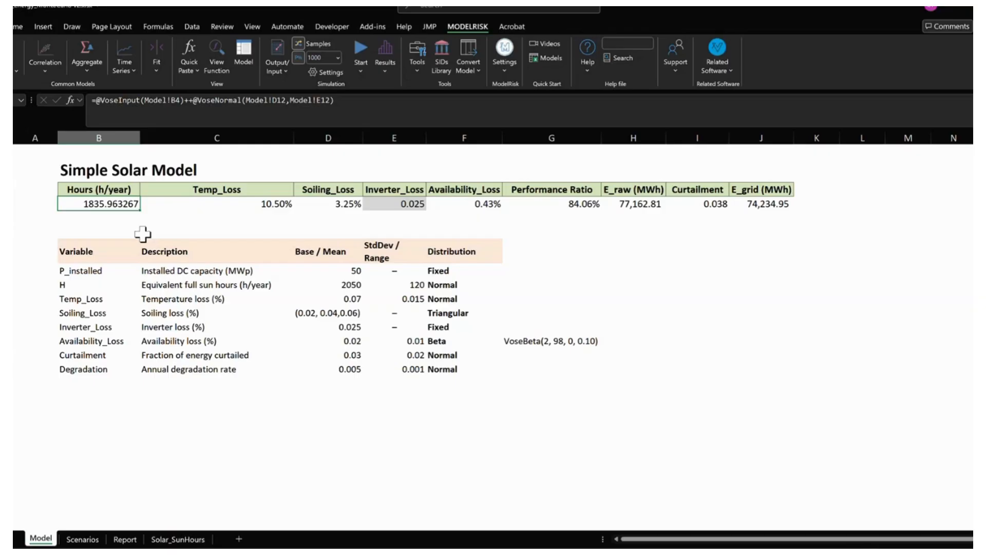
key("F9")
key("F9")
key("F9")
key("F9")
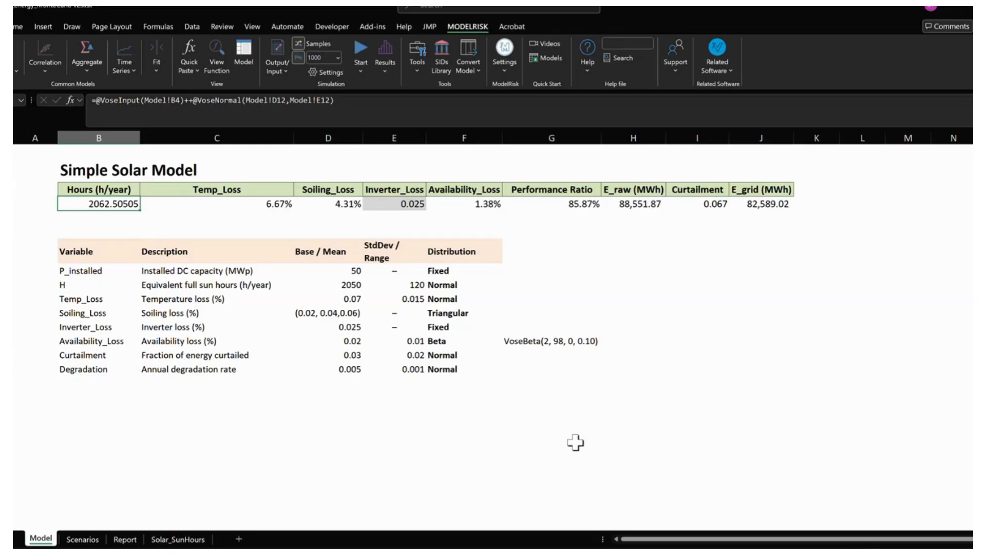
left_click_drag(209, 204, 466, 207)
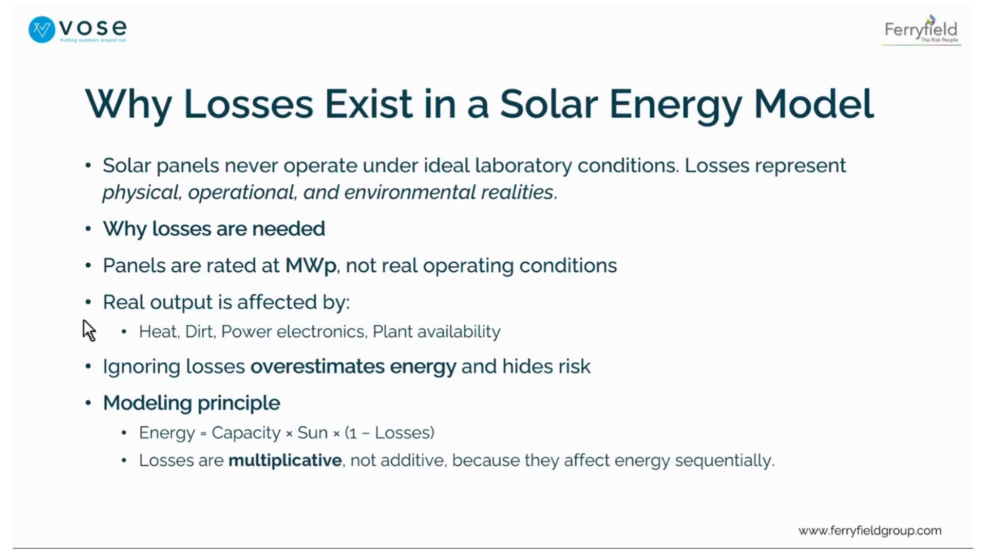
left_click(87, 341)
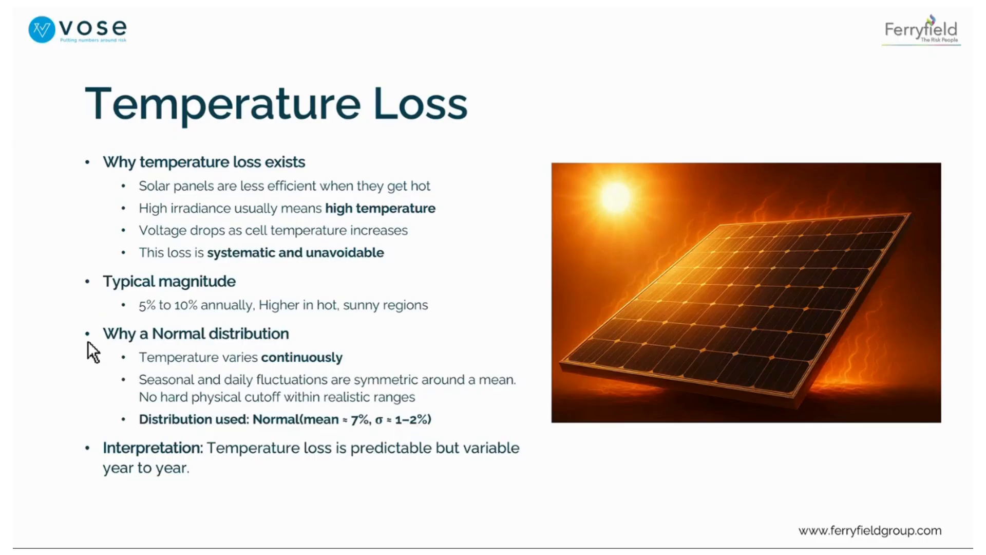
left_click(88, 342)
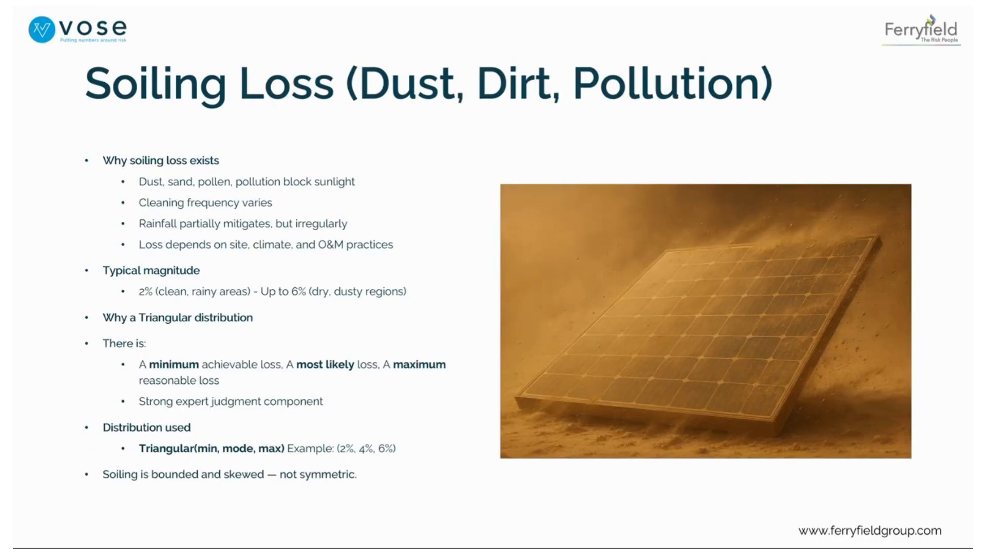
key("Left")
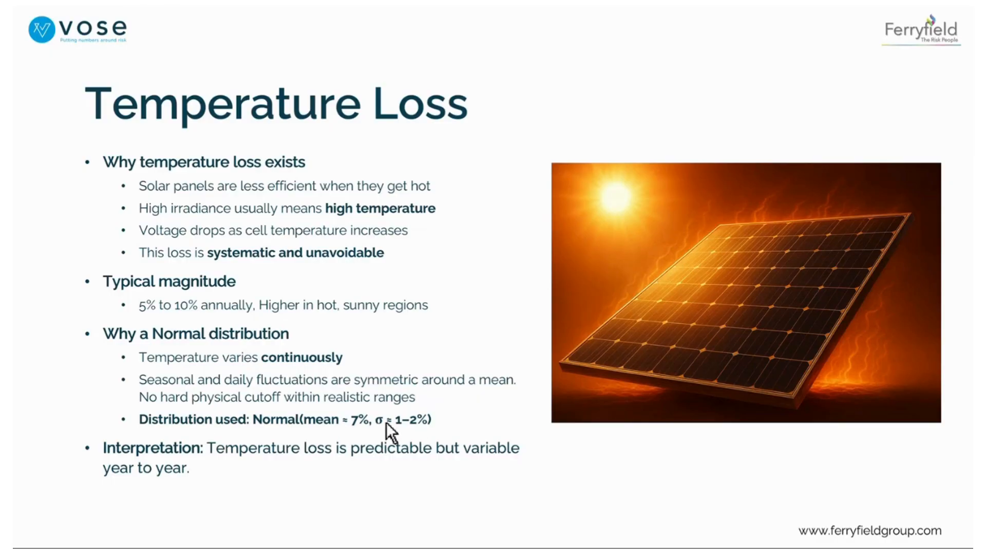
- Inspect the Temp_Loss cell's VoseNormal formula and the mean and standard deviation cells it references, leaving the formula unedited
left_click(256, 203)
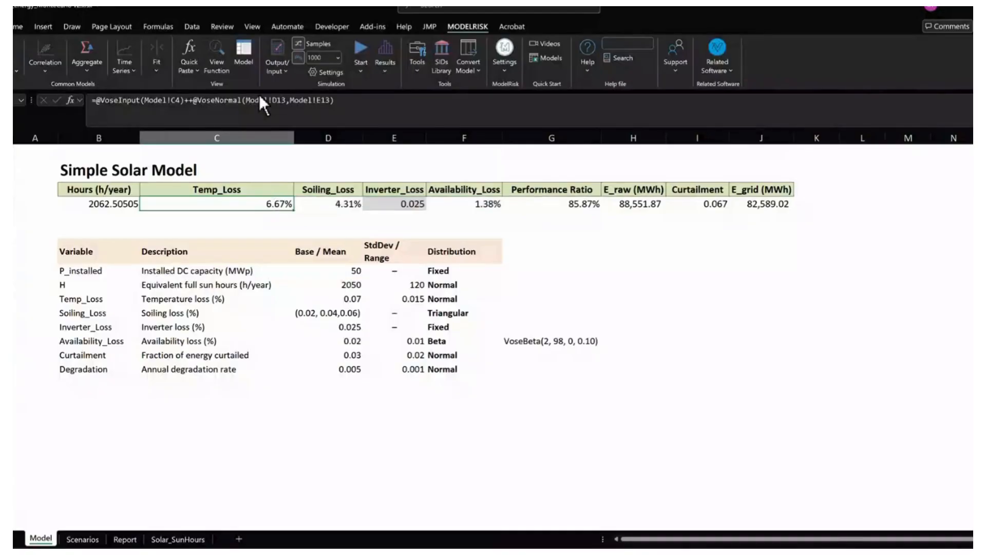
left_click(260, 98)
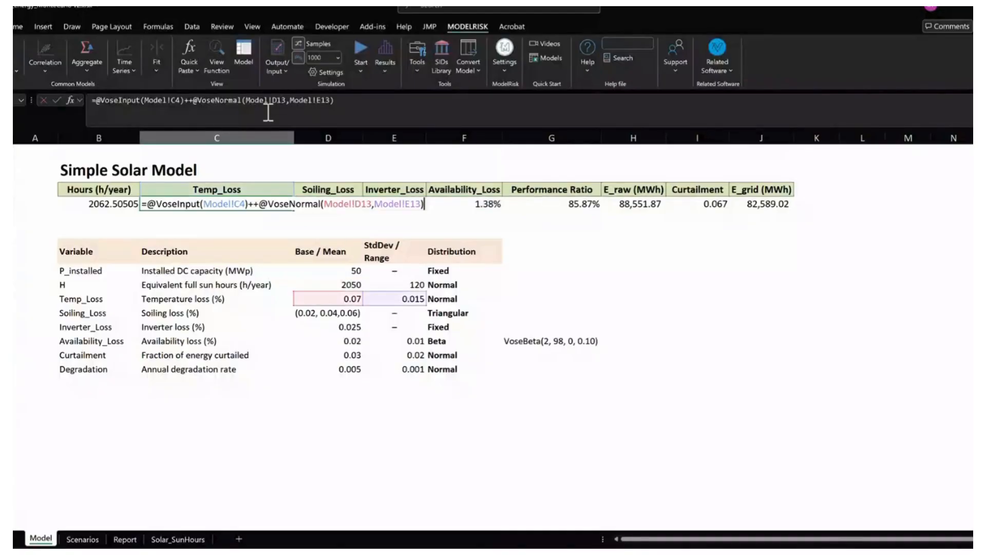
left_click_drag(197, 100, 344, 98)
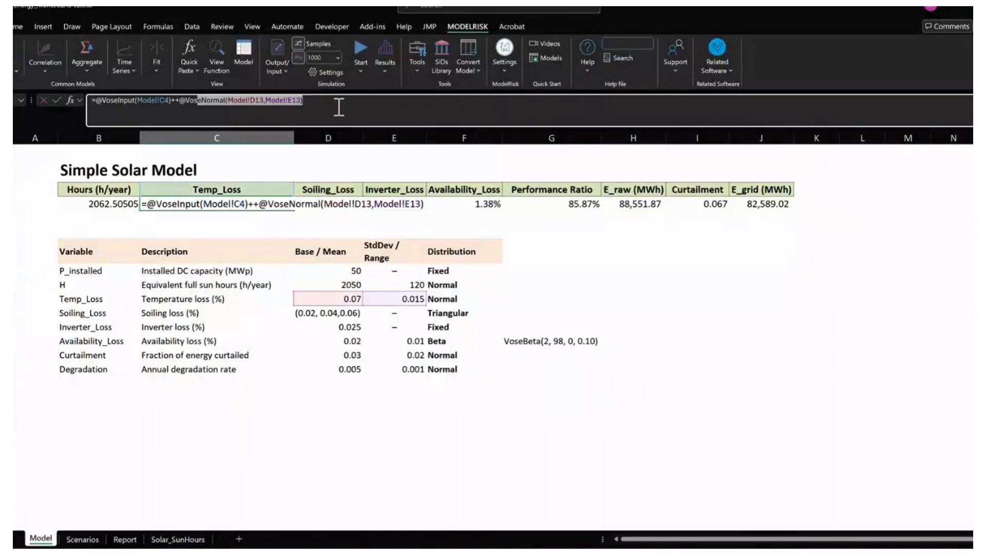
key("Escape")
left_click(329, 298)
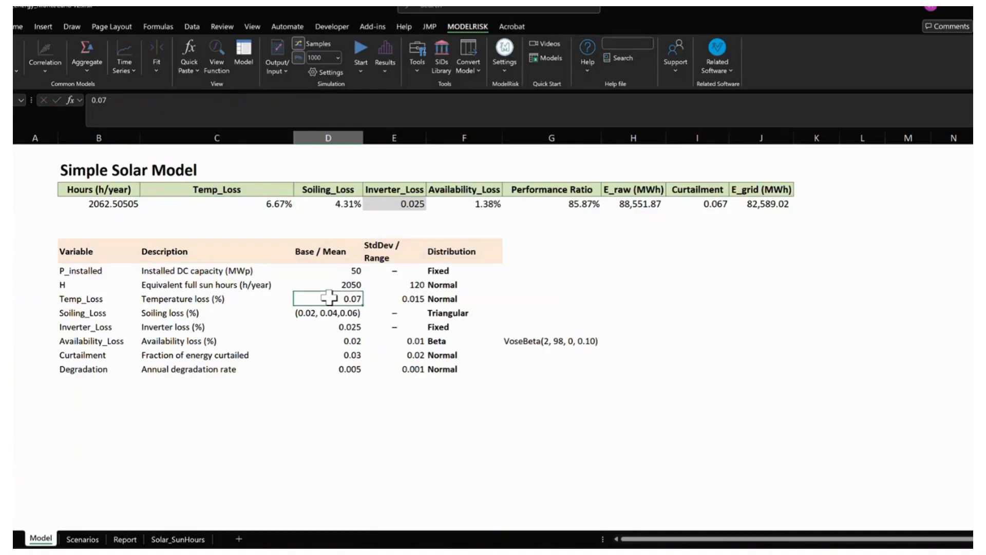
left_click(405, 298)
left_click(339, 299)
left_click(399, 301)
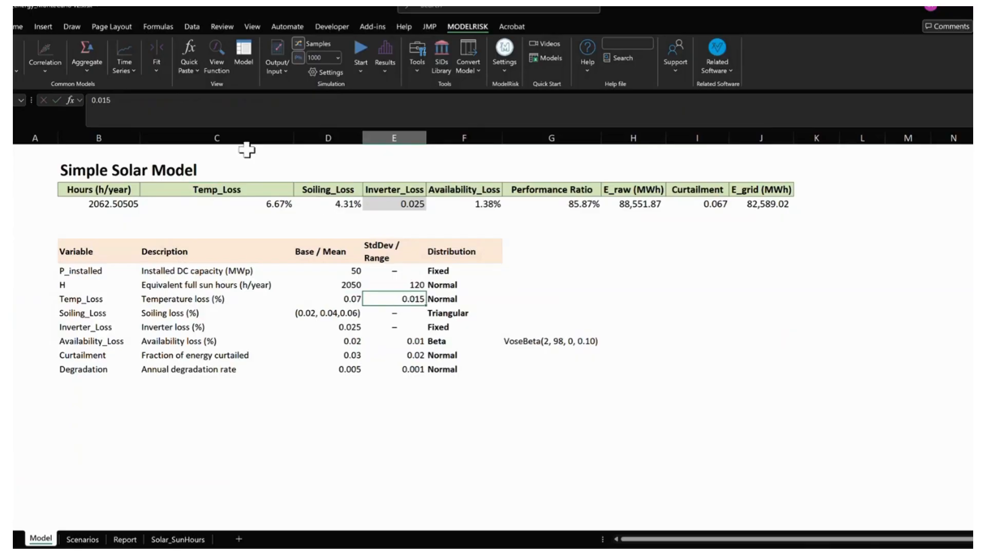
left_click(277, 203)
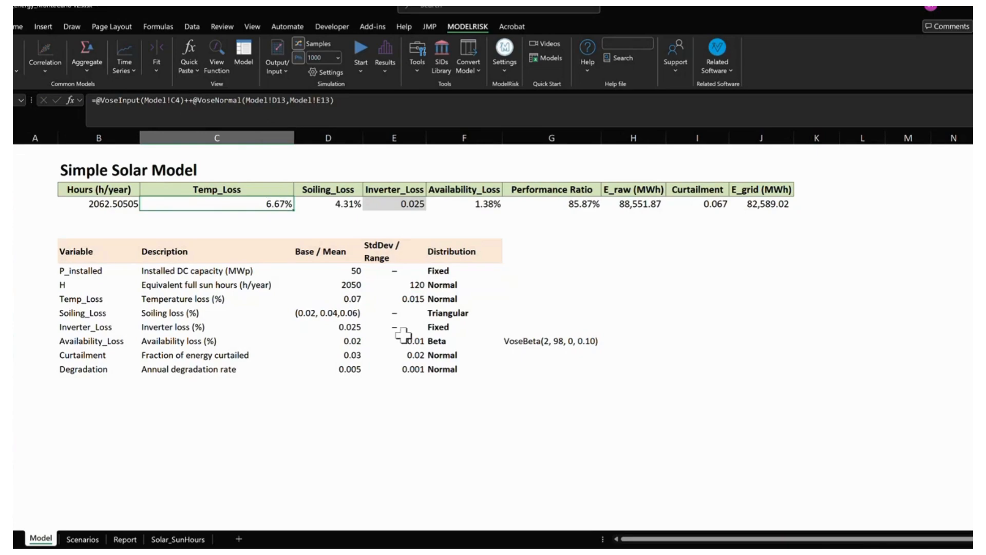
- Inspect the VoseNormal arguments in the Temp_Loss formula and the Temp_Loss mean in the variable table, leaving the formula unedited
key("F2")
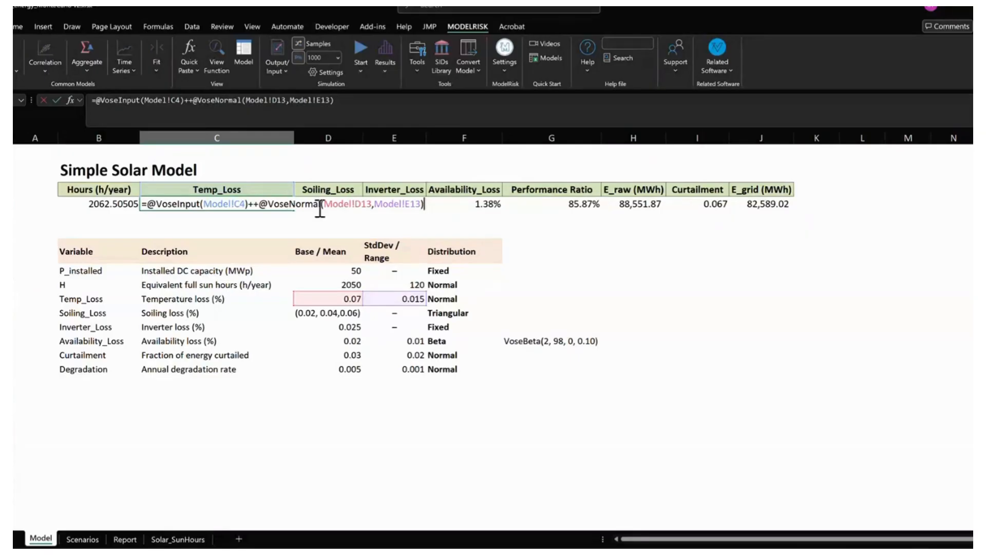
left_click_drag(322, 204, 423, 204)
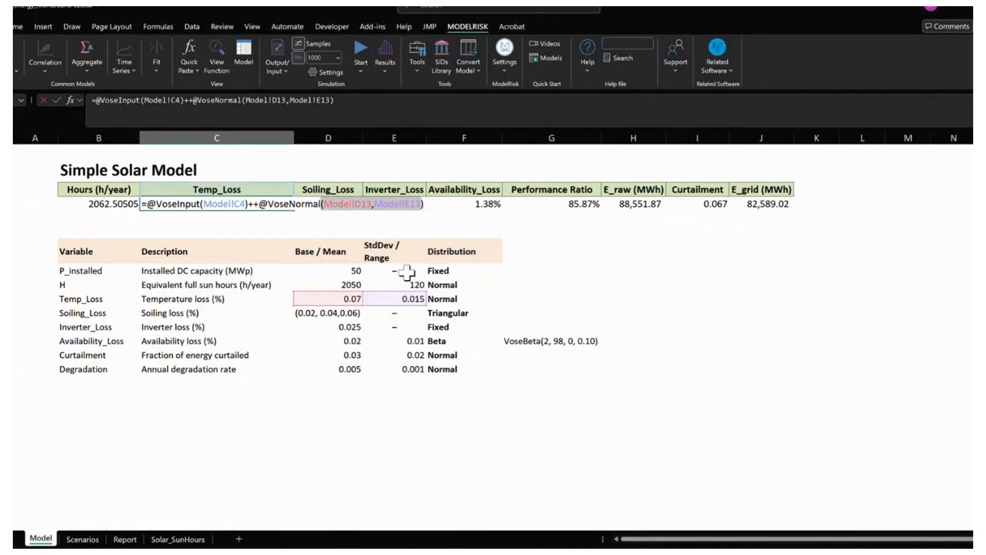
key("Escape")
left_click_drag(335, 284, 364, 296)
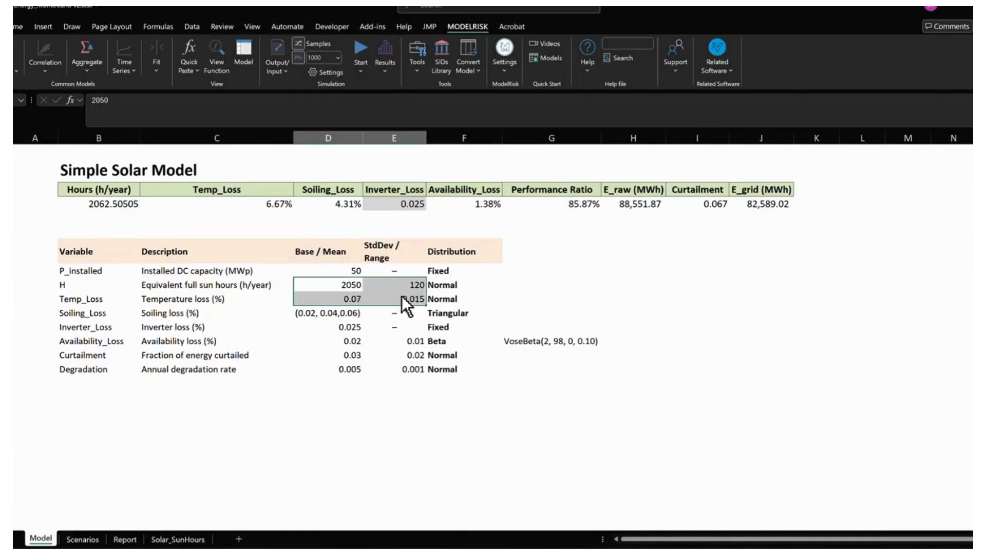
left_click(344, 298)
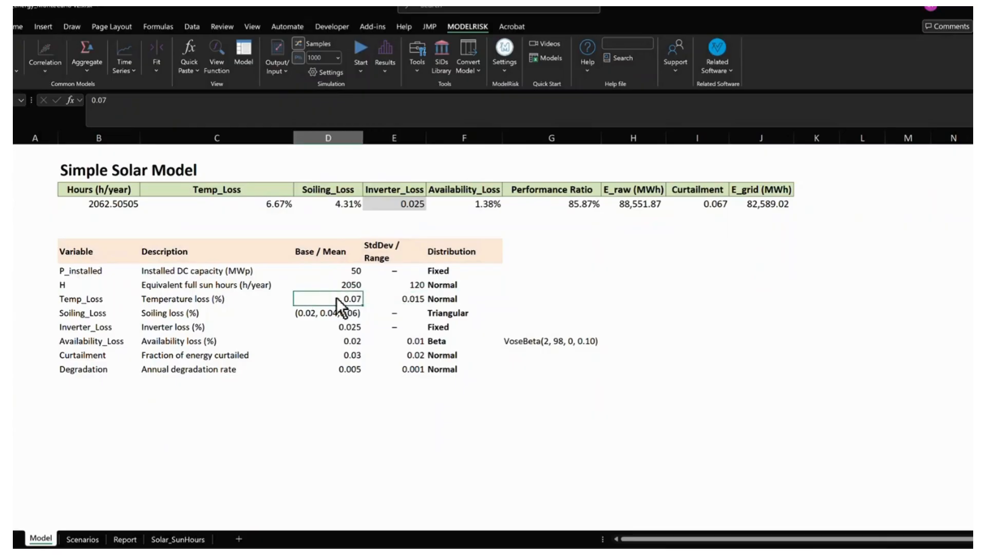
- Recalculate the model several times with the Temp_Loss value cell selected to draw new temperature loss samples
left_click(226, 204)
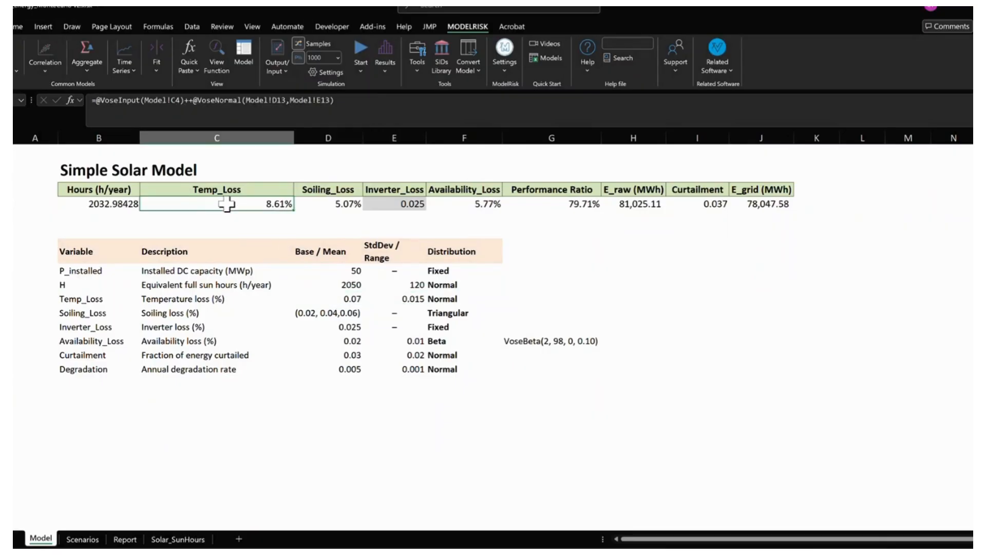
key("F9")
key("F9")
key("F9")
key("F9")
key("F9")
key("F9")
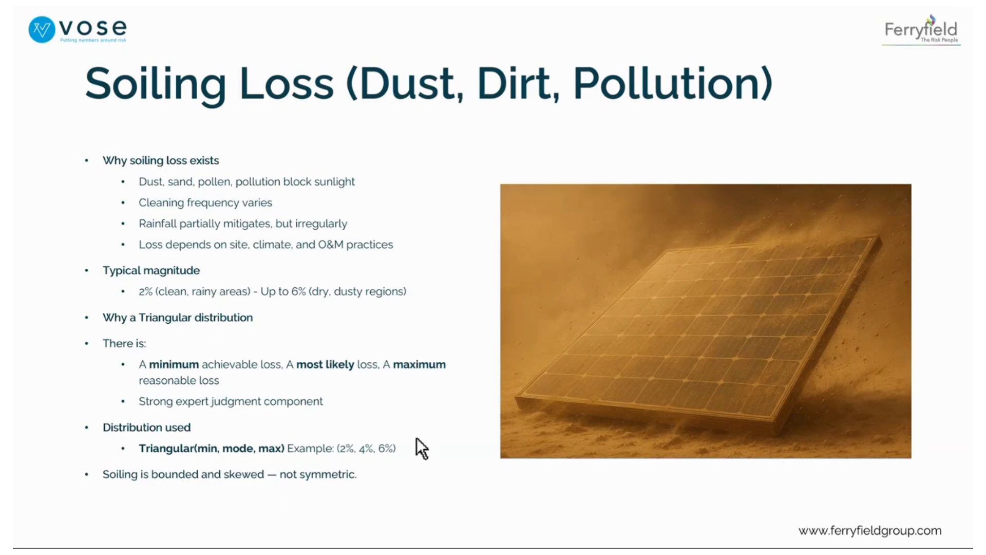
- Switch from the soiling loss slide to the Excel model and inspect the distribution function in the Soiling_Loss formula
key("alt+Tab")
left_click(303, 208)
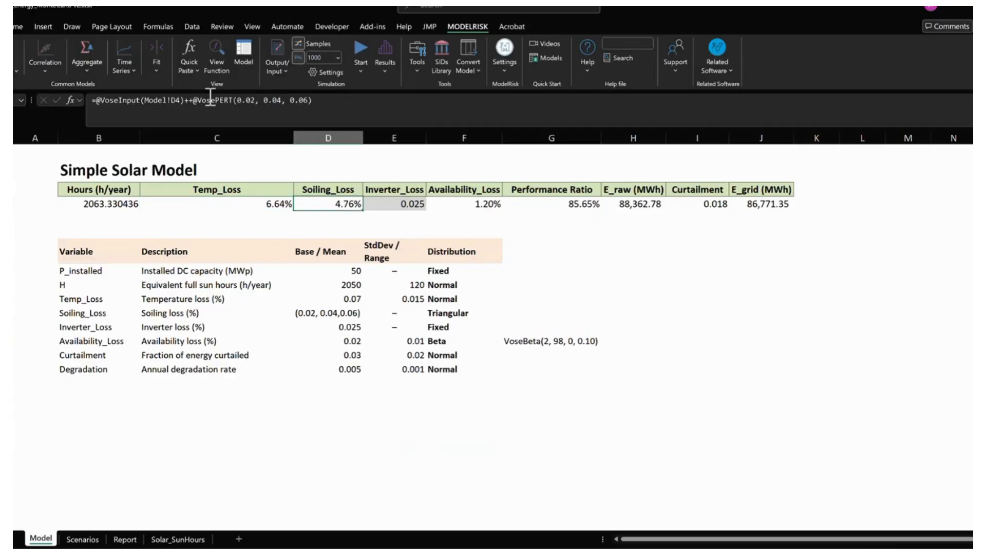
left_click(194, 101)
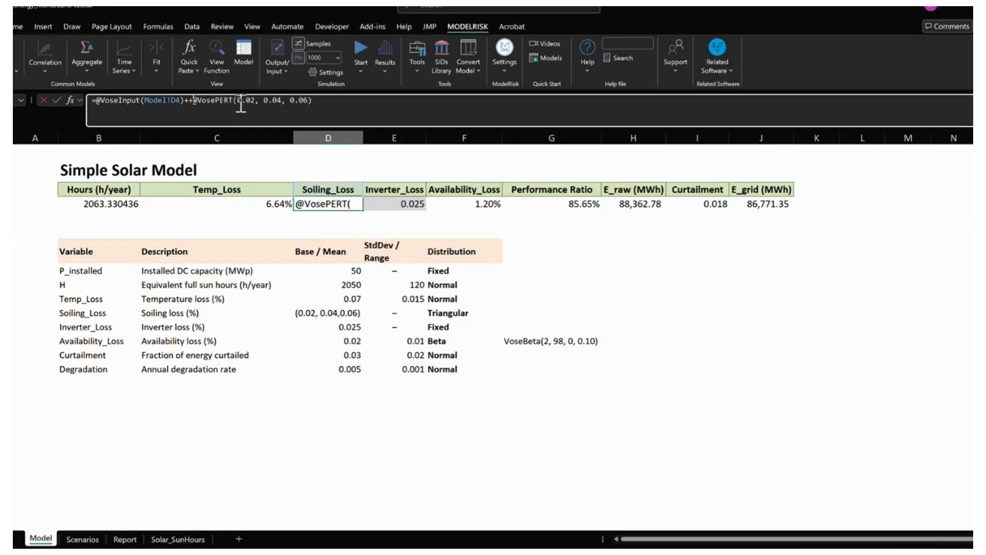
key("ctrl+Return")
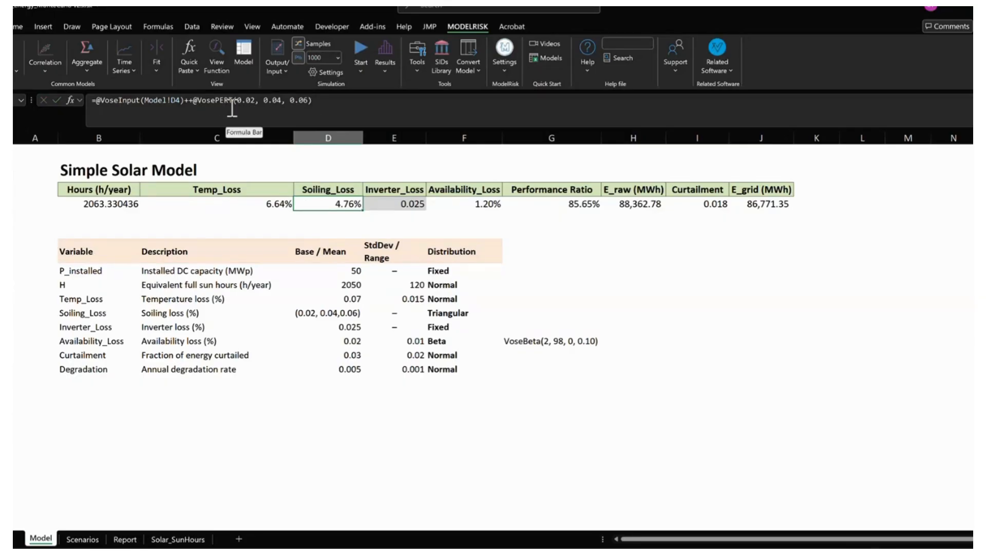
- Replace VosePERT with VoseTriangle in the Soiling_Loss formula, keeping the parameters 0.02, 0.04 and 0.06
mouse_move(229, 88)
left_mouse_down()
mouse_move(232, 104)
mouse_move(251, 102)
left_mouse_up()
left_click_drag(261, 109, 289, 113)
left_click_drag(215, 100, 232, 99)
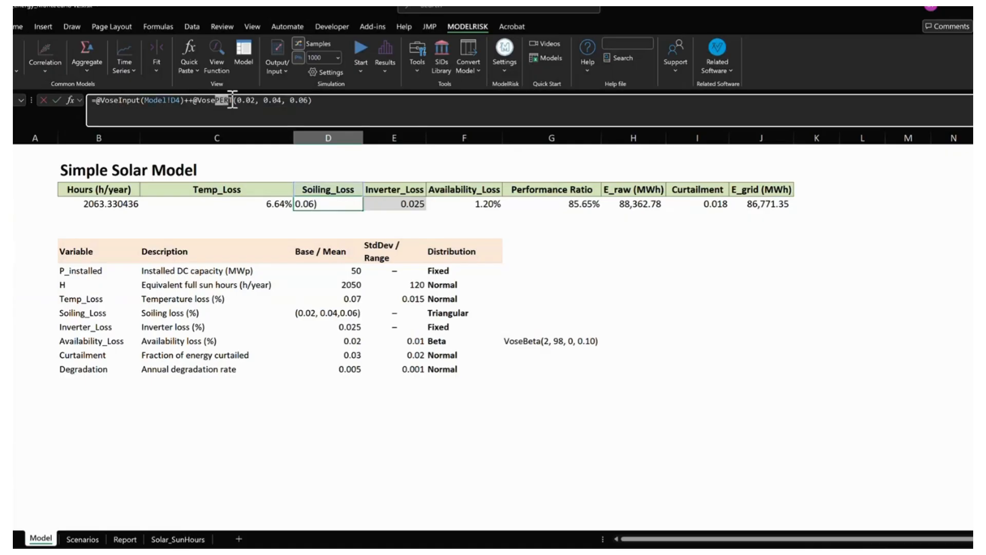
type("tRIANGLE")
key("Return")
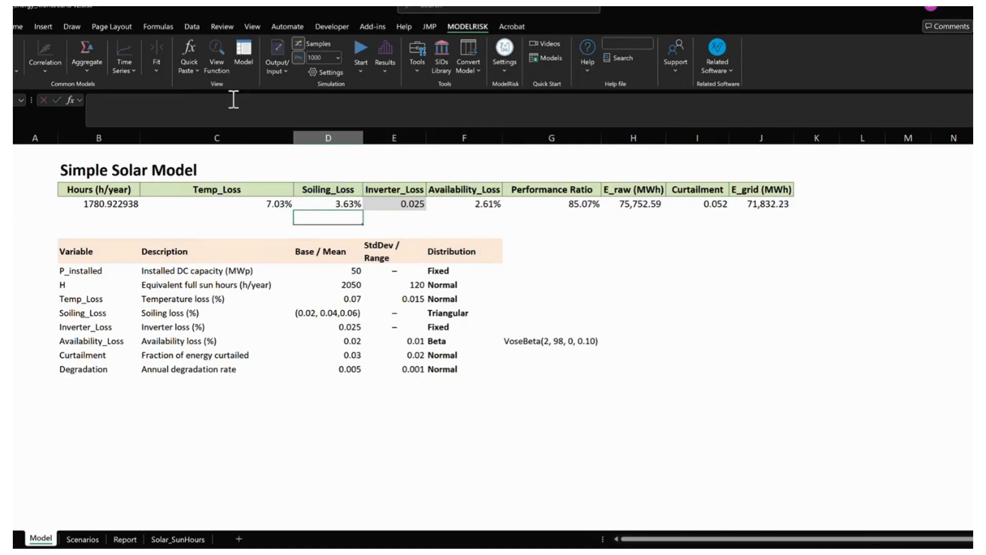
- Recalculate the model repeatedly with the Soiling_Loss value cell selected to sample its triangular distribution
key("Up")
key("F9")
key("F9")
key("F9")
key("F9")
key("F9")
key("F9")
key("F9")
key("F9")
key("F9")
key("F9")
key("F9")
key("F9")
key("F9")
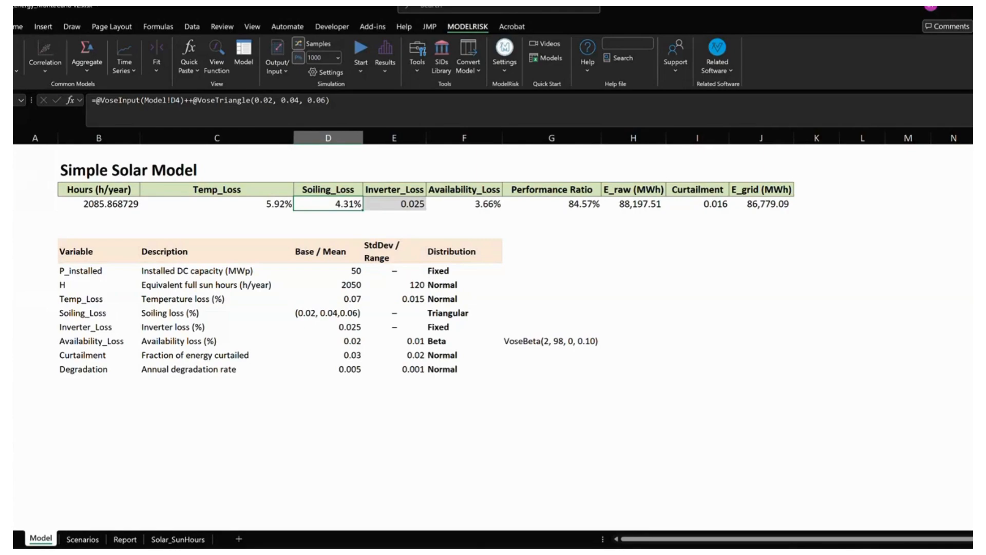
- Review the Soiling_Loss triangular formula and the Inverter_Loss cell's reference to its fixed base value
left_click(217, 270)
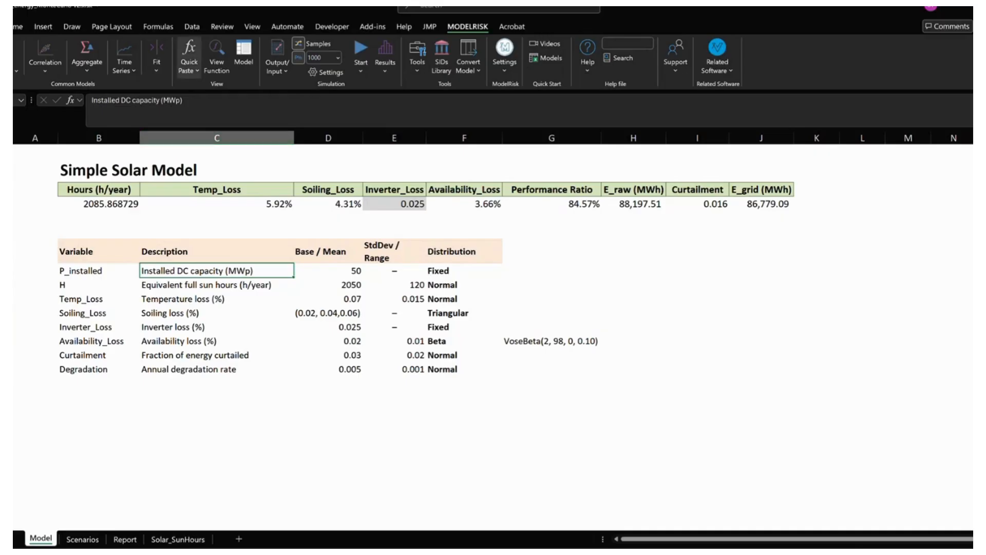
key("Down")
key("Up")
key("Up")
key("Up")
key("Up")
key("Up")
key("Right")
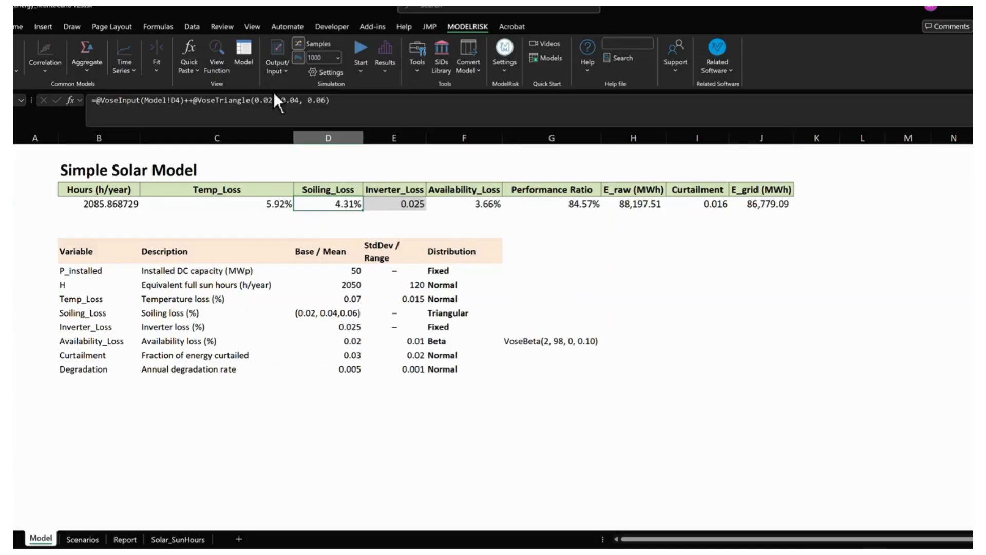
left_click(381, 204)
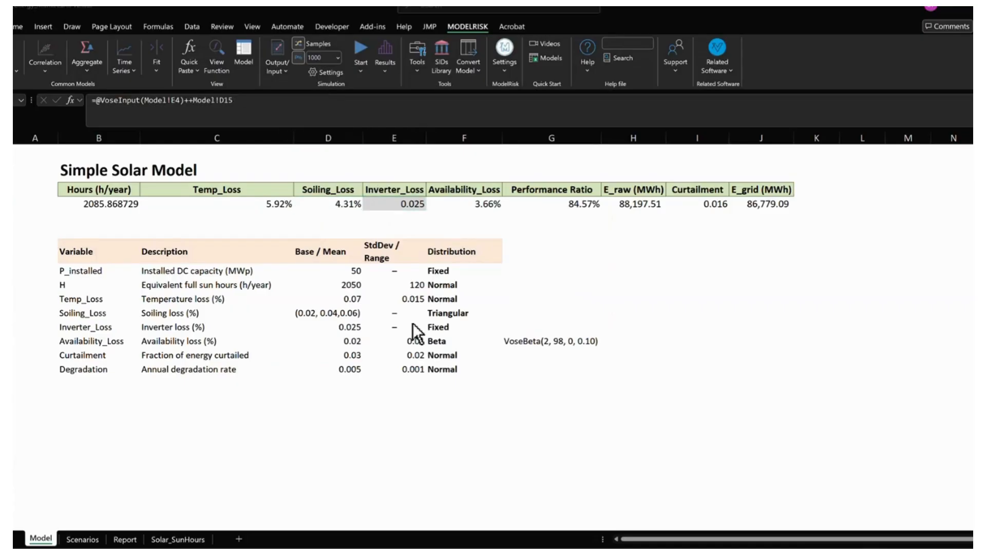
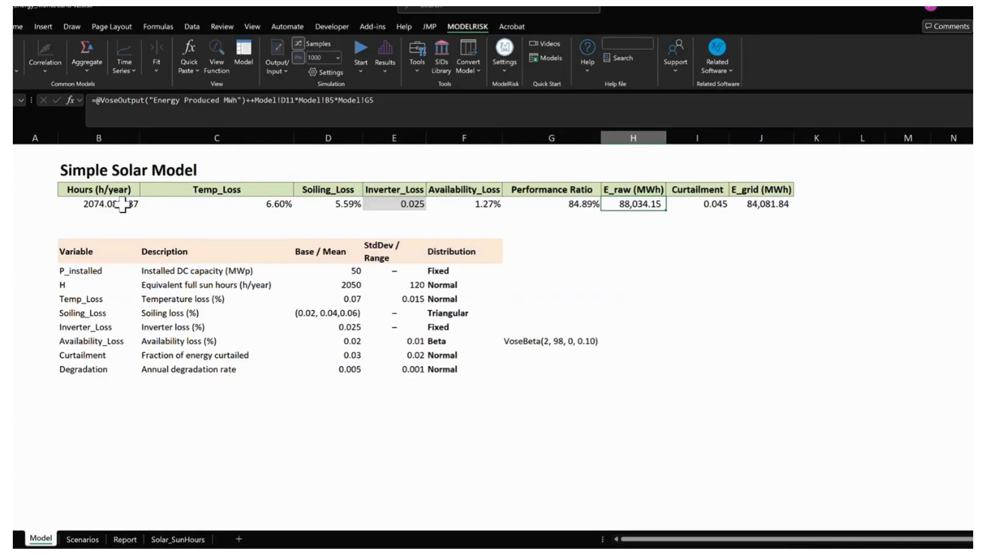
- Review the formulas in the Hours, Temp_Loss and Soiling_Loss value cells to identify the simulation inputs
left_click(126, 203)
left_click(267, 203)
left_click(328, 203)
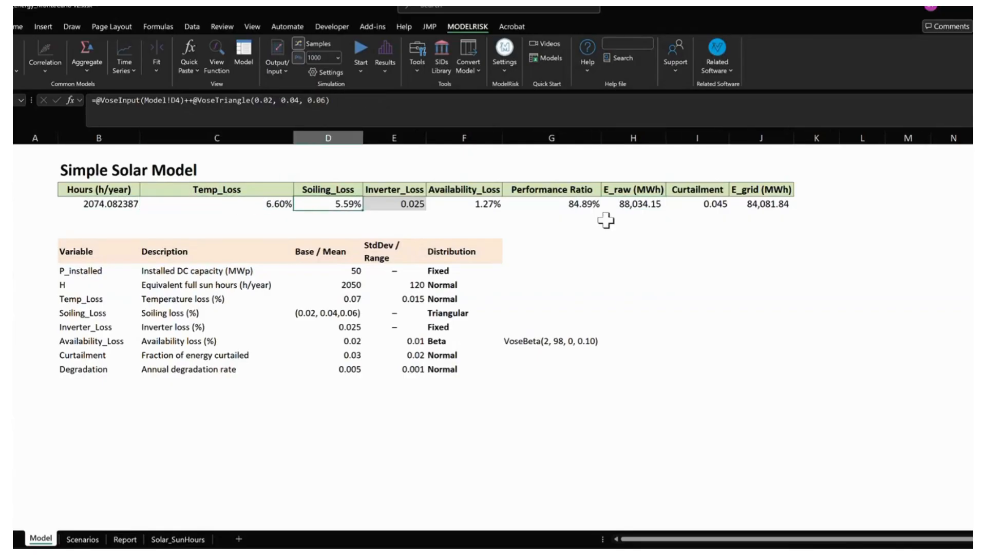
- Inspect the VoseOutput functions in the E_raw and E_grid formulas, leaving both formulas as they are
left_click(637, 203)
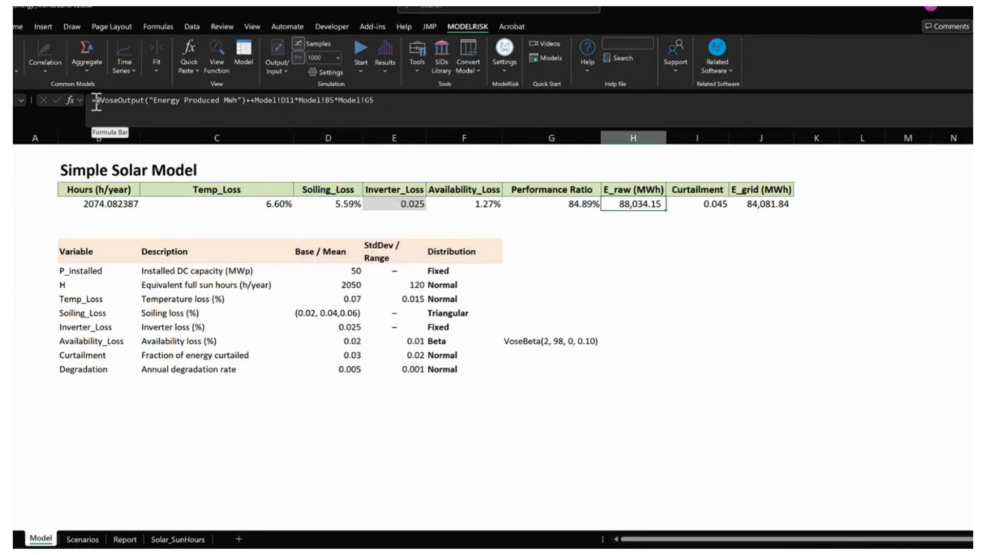
left_click_drag(93, 101, 249, 101)
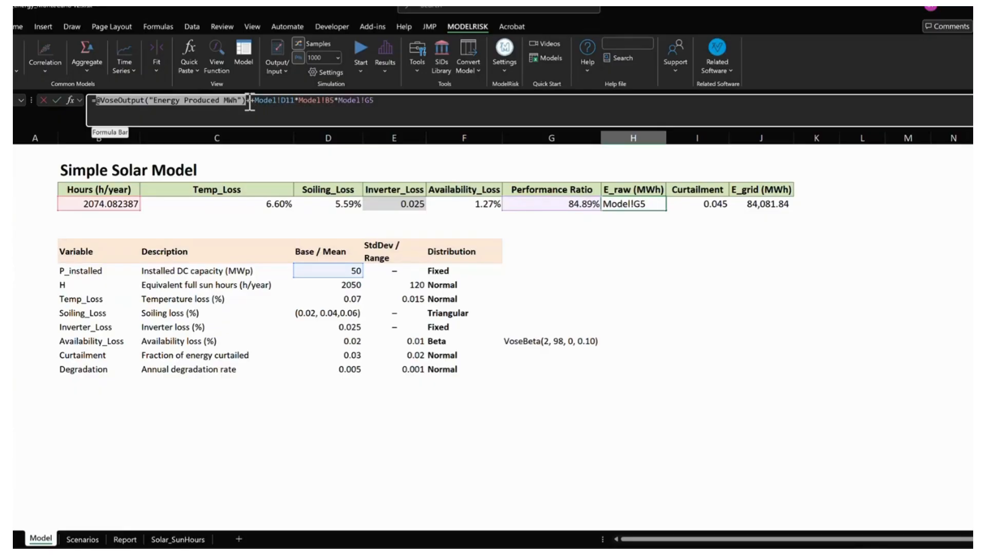
key("Escape")
left_click(768, 204)
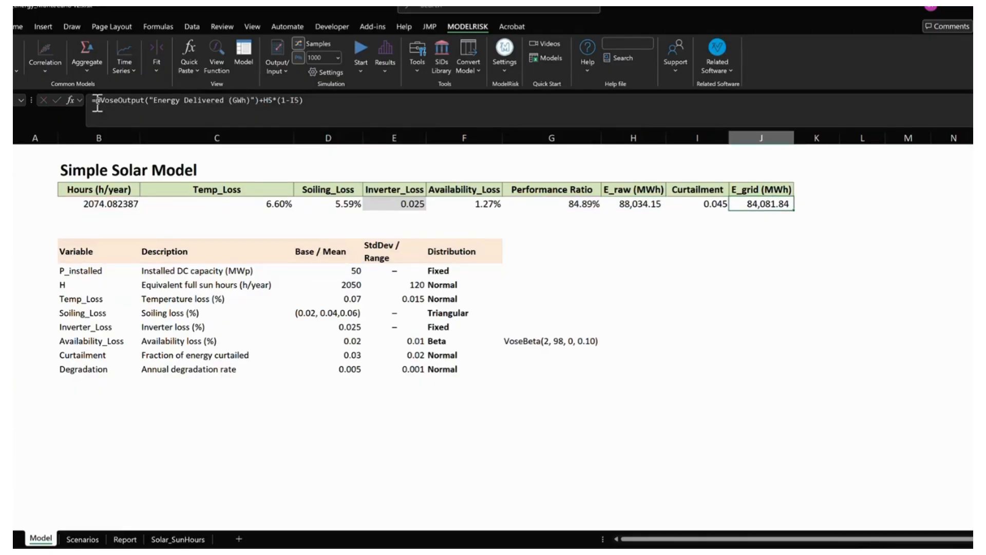
left_click_drag(95, 101, 258, 101)
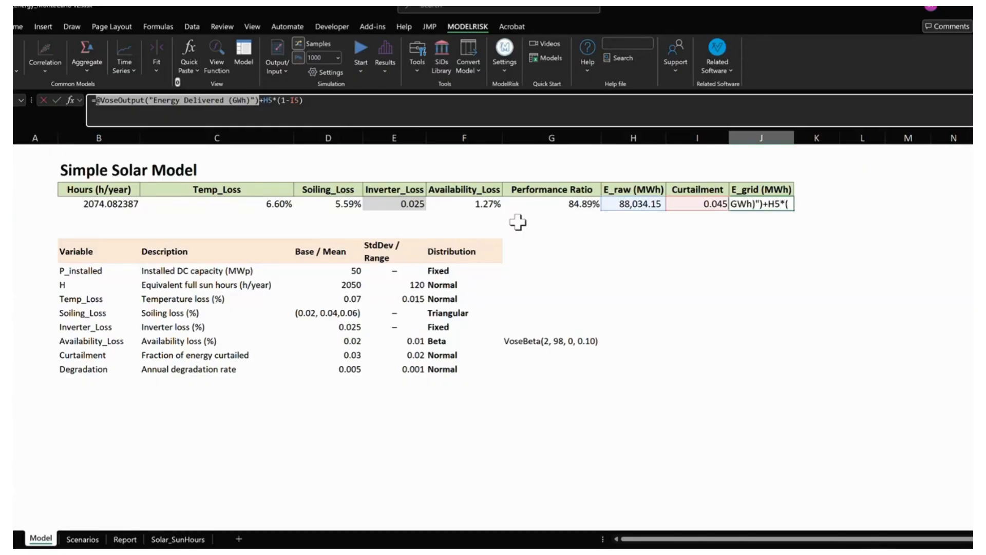
key("Escape")
- Run the simulation with 1000 samples and open its results on the CumulA2 cumulative plot
left_click(739, 250)
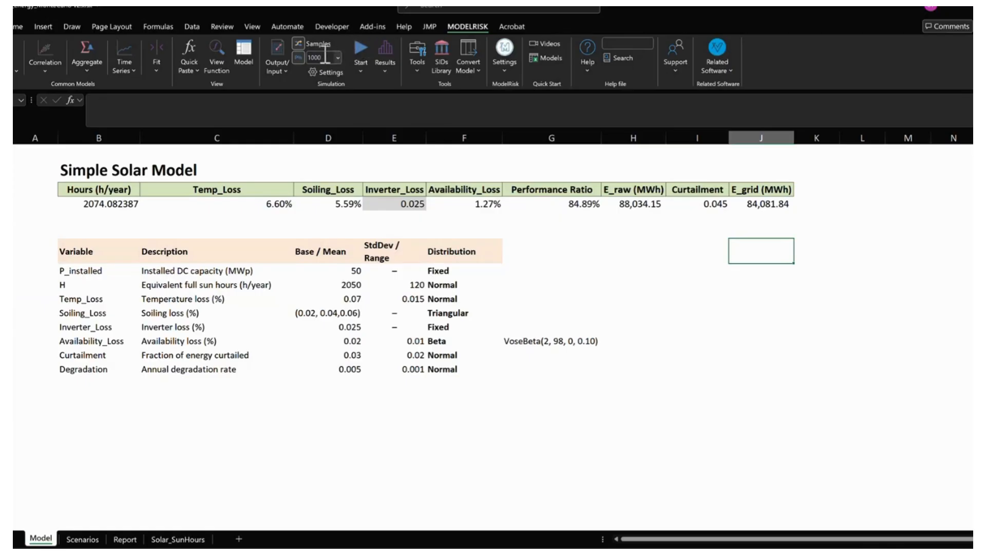
left_click(355, 45)
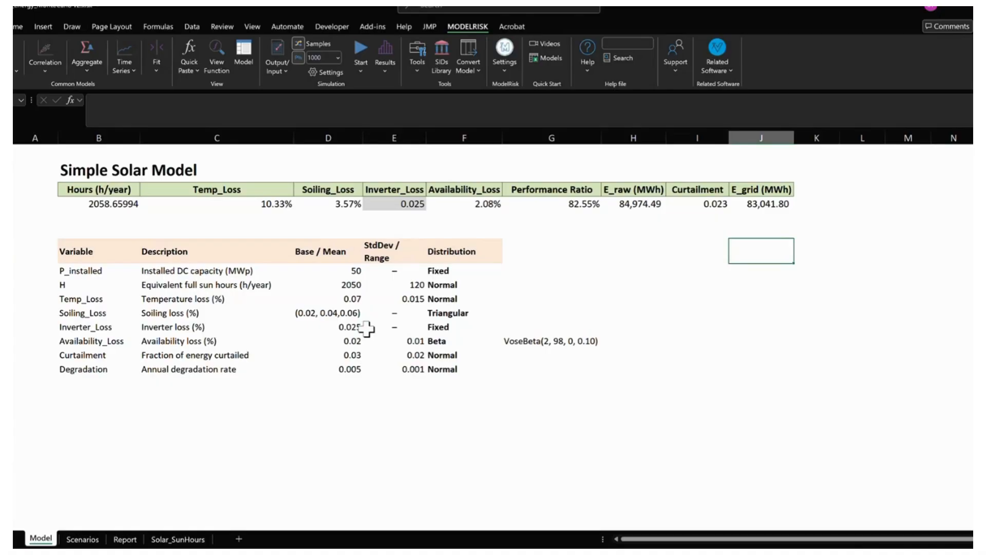
left_click(628, 203)
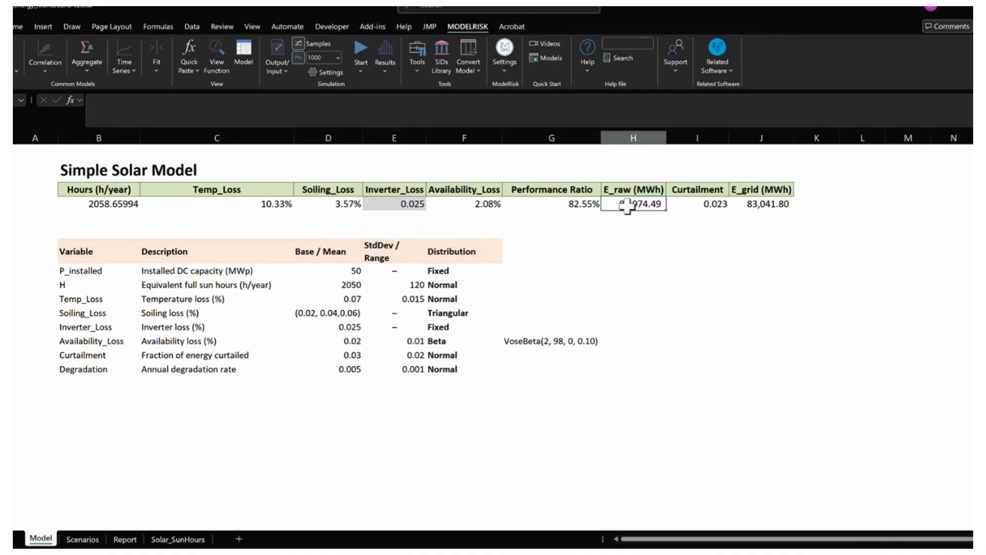
left_click(383, 51)
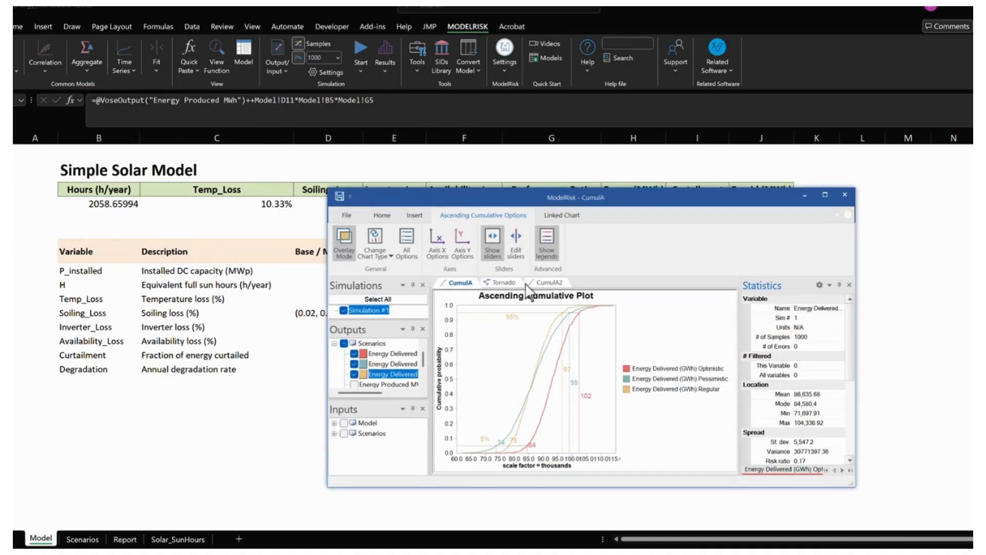
left_click(550, 284)
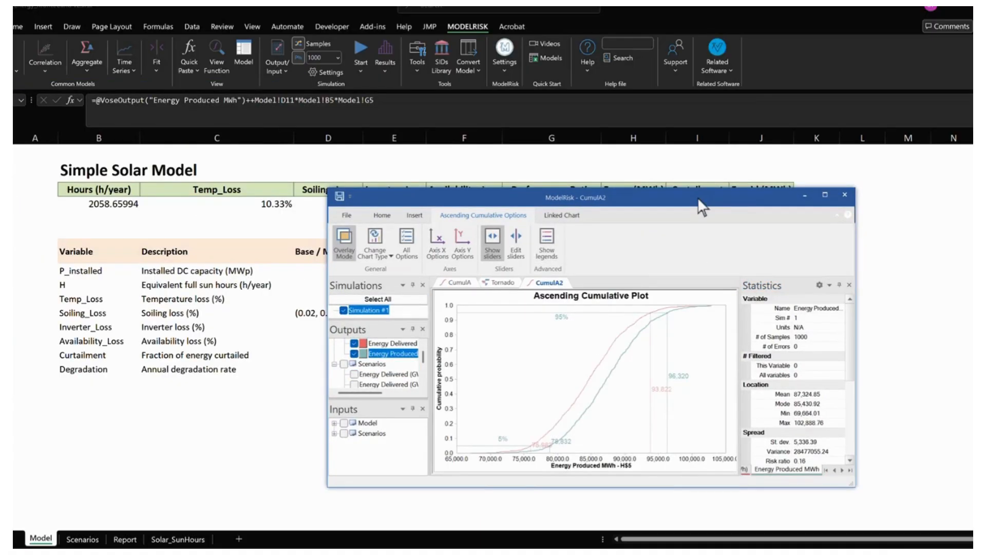
- Reposition and enlarge the results window, giving the outputs list enough height and width to read its names
left_click_drag(698, 197, 535, 95)
left_click_drag(692, 384, 805, 466)
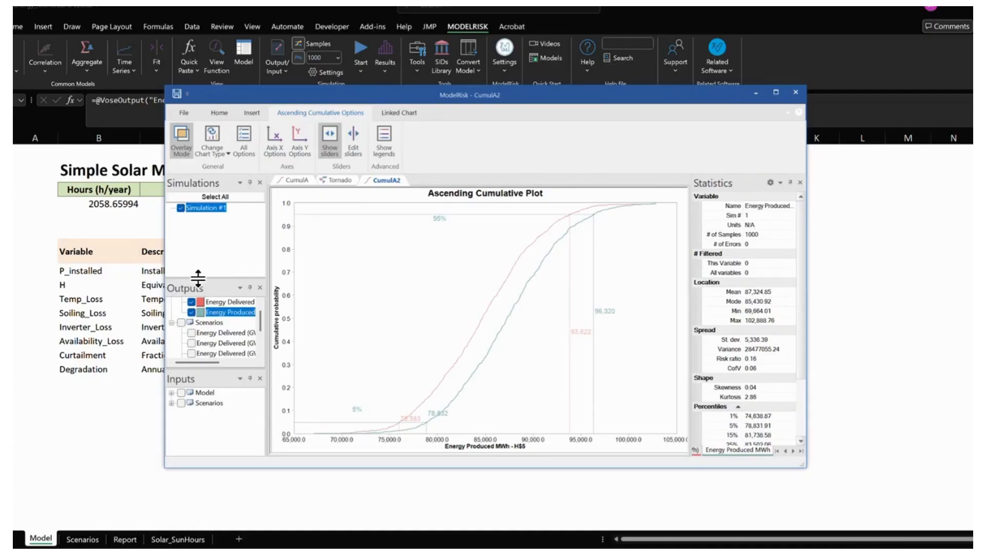
left_click_drag(197, 278, 204, 227)
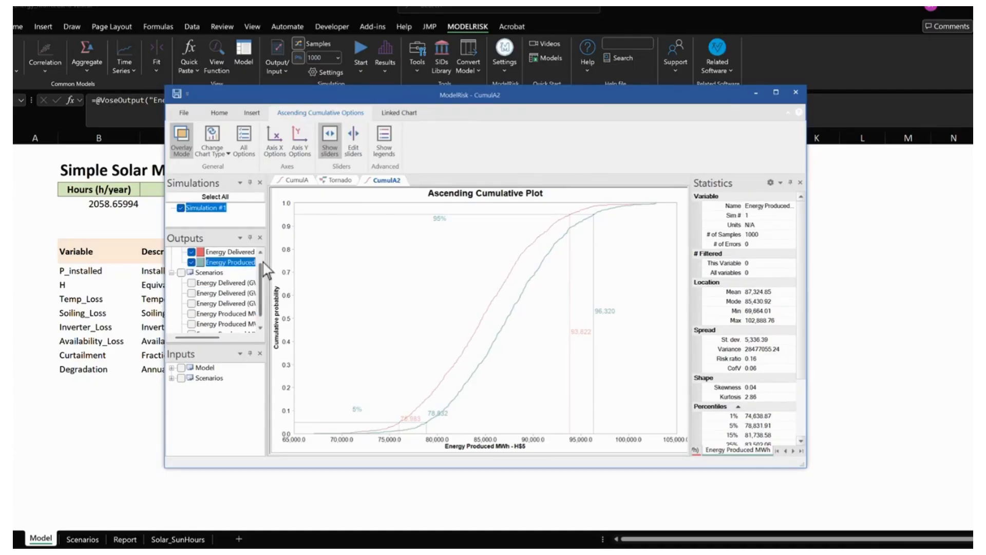
left_click_drag(269, 260, 312, 259)
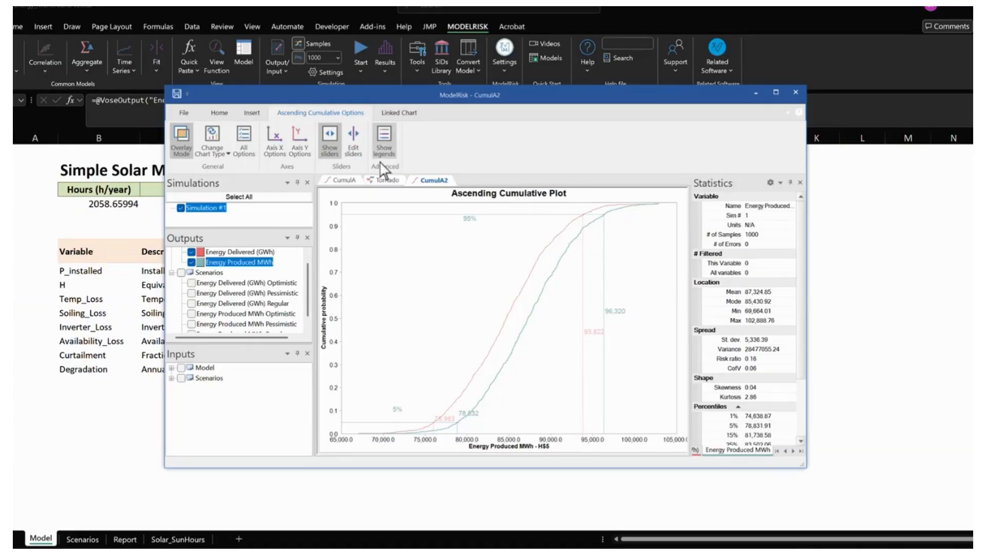
- Show the legend on the cumulative plot and compare the Energy Delivered and Energy Produced curves
left_click(385, 139)
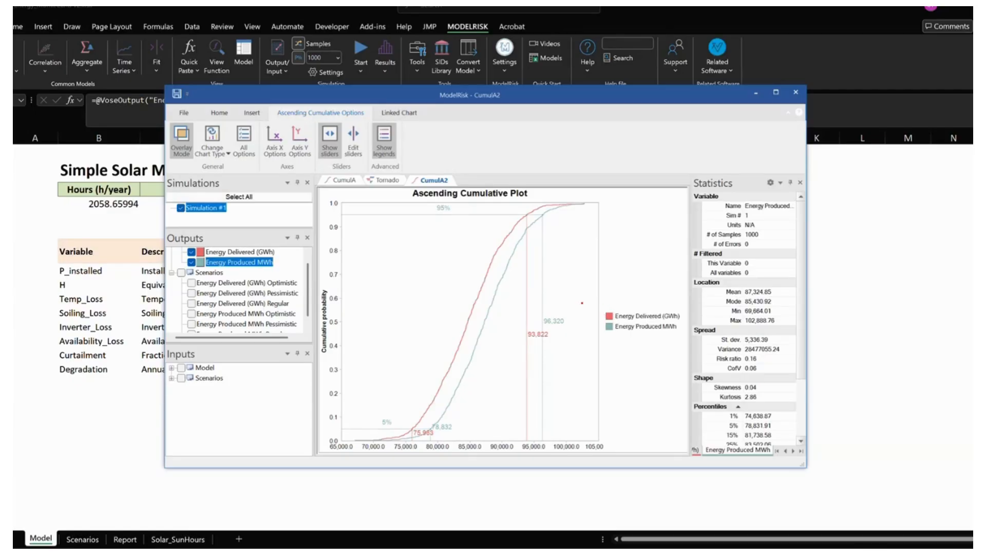
mouse_move(582, 302)
left_mouse_down()
mouse_move(483, 251)
mouse_move(497, 264)
left_mouse_up()
left_click_drag(604, 327, 505, 300)
key("Escape")
- Display a histogram of Energy Produced MWh only and move its 5% slider to 79,011
left_click(215, 160)
left_click(215, 167)
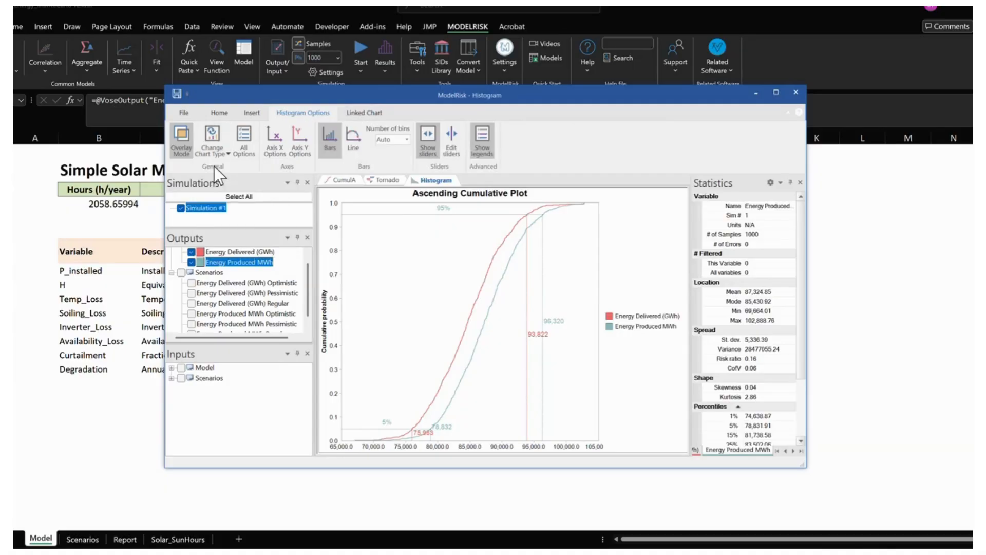
left_click(190, 253)
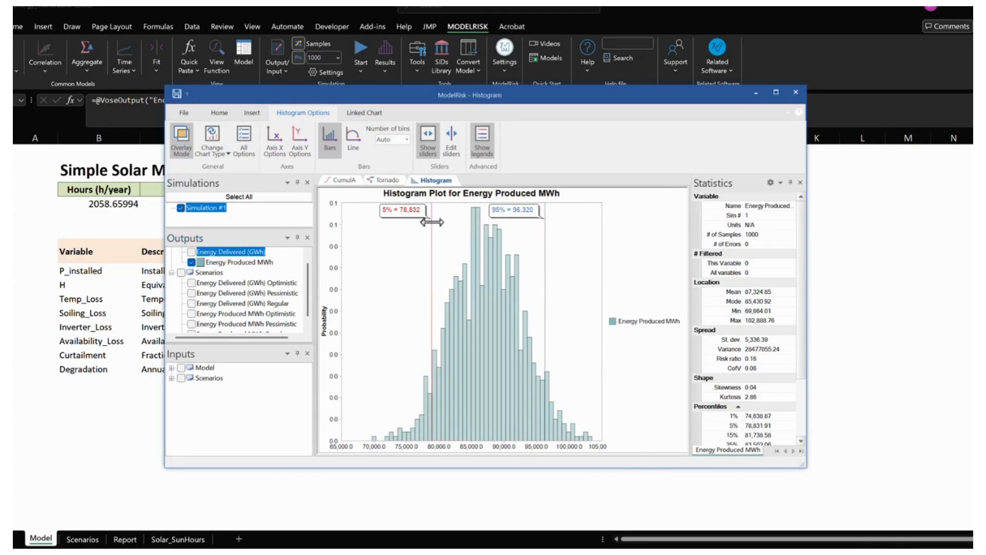
left_click_drag(430, 221, 430, 222)
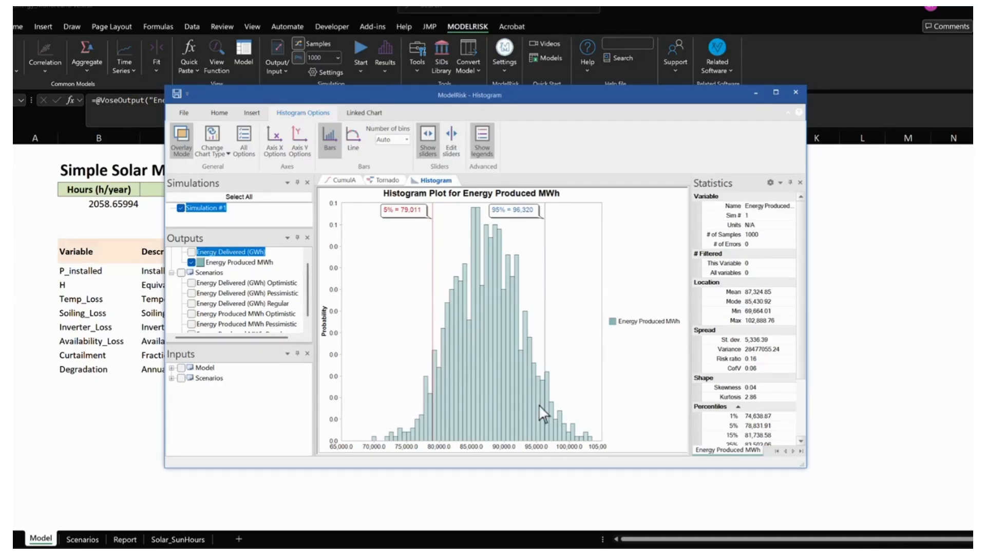
mouse_move(538, 406)
- Widen the outputs list and overlay Energy Delivered (GWh) on the histogram to compare both distributions
left_click_drag(314, 304, 352, 283)
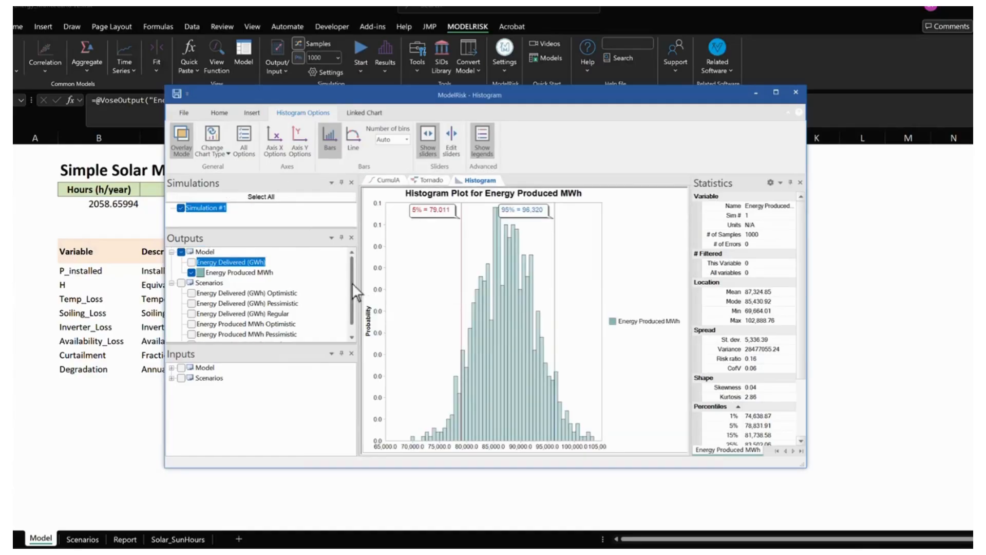
left_click(191, 262)
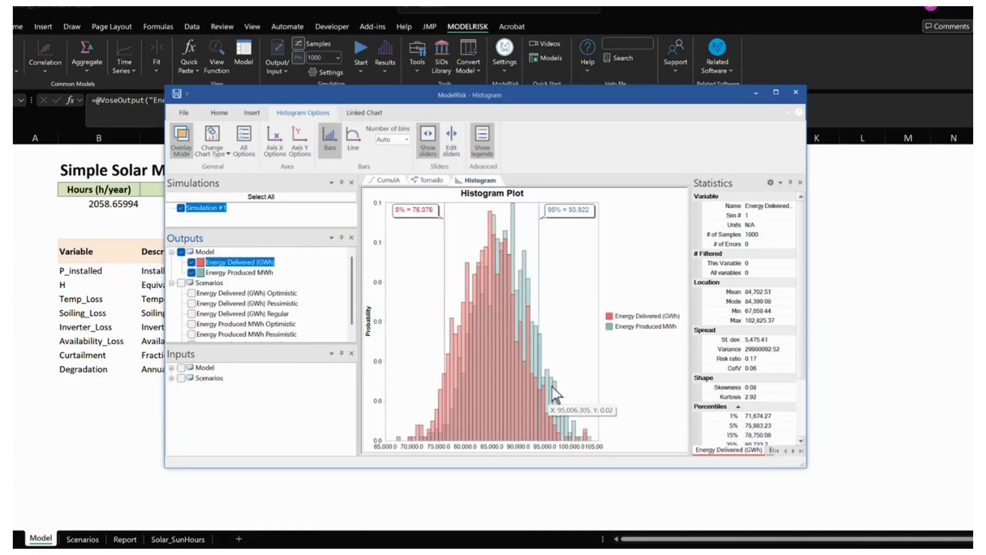
mouse_move(552, 385)
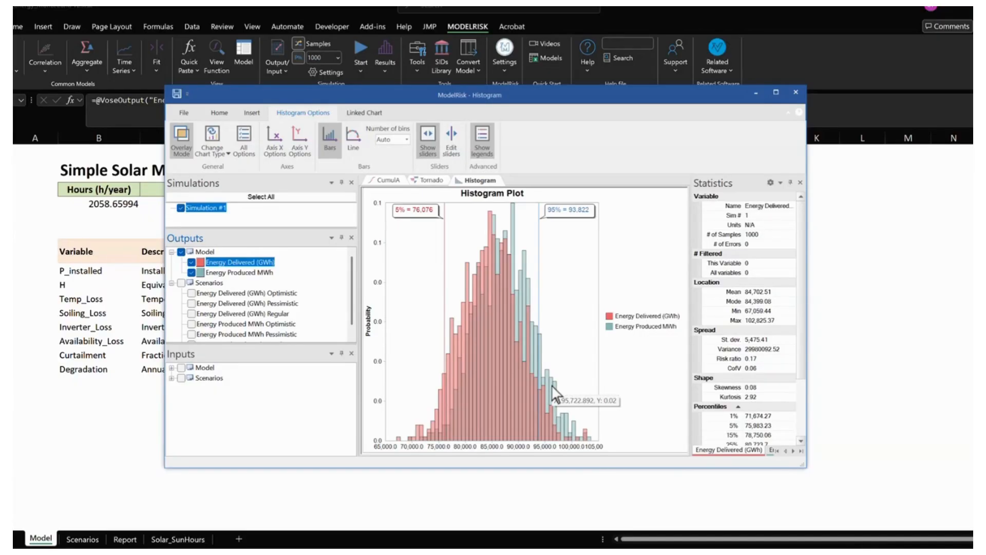
mouse_move(529, 355)
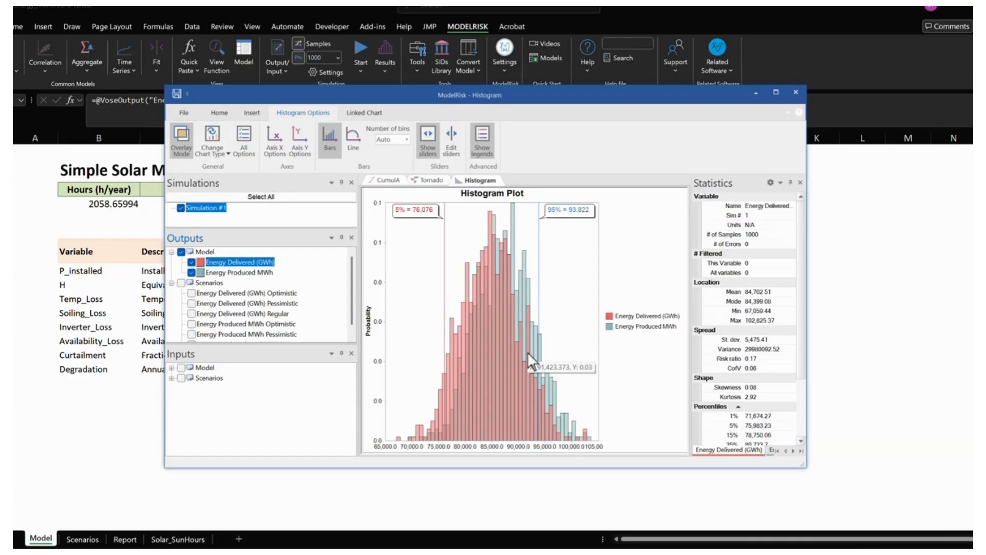
- Change the chart to an ascending cumulative plot and add a marker at the 80% probability
left_click(211, 149)
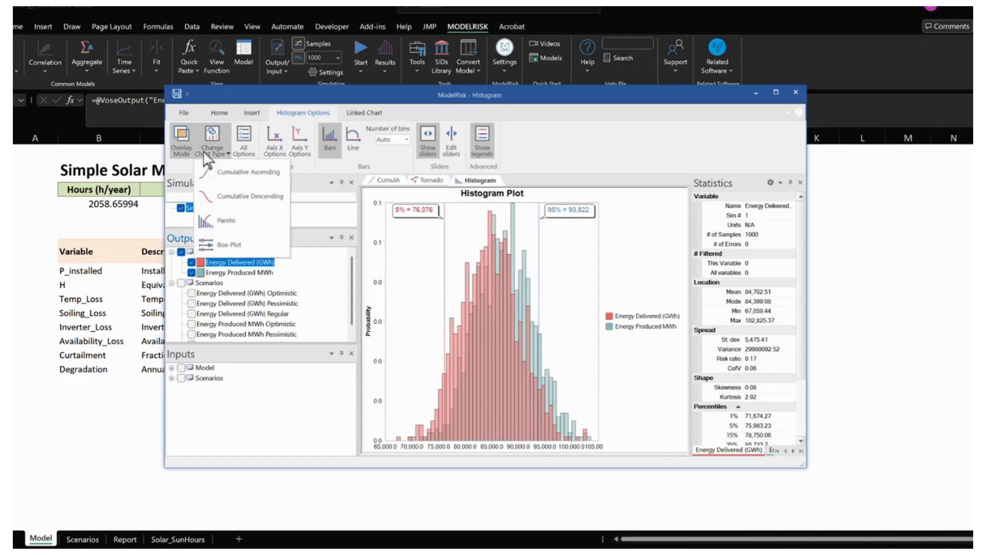
left_click(226, 193)
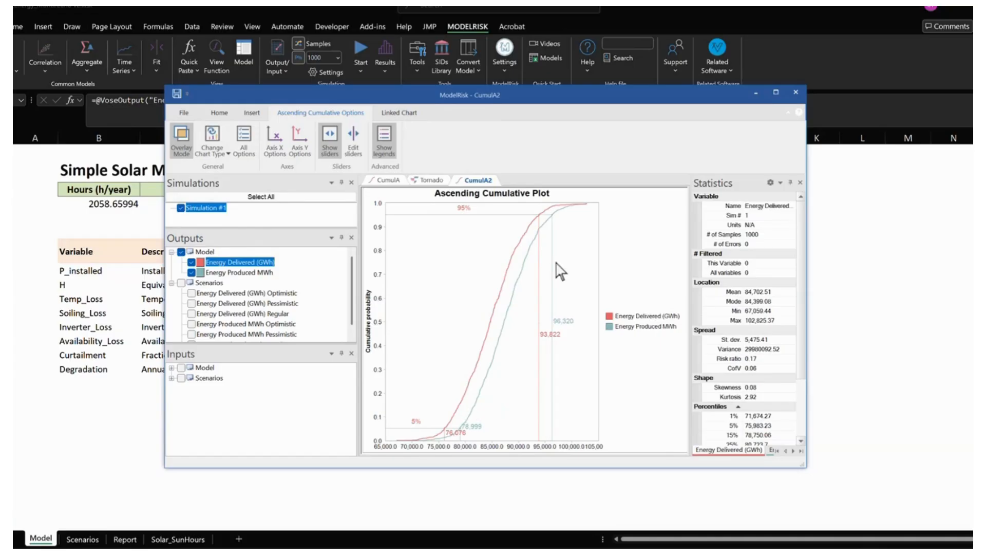
left_click(245, 149)
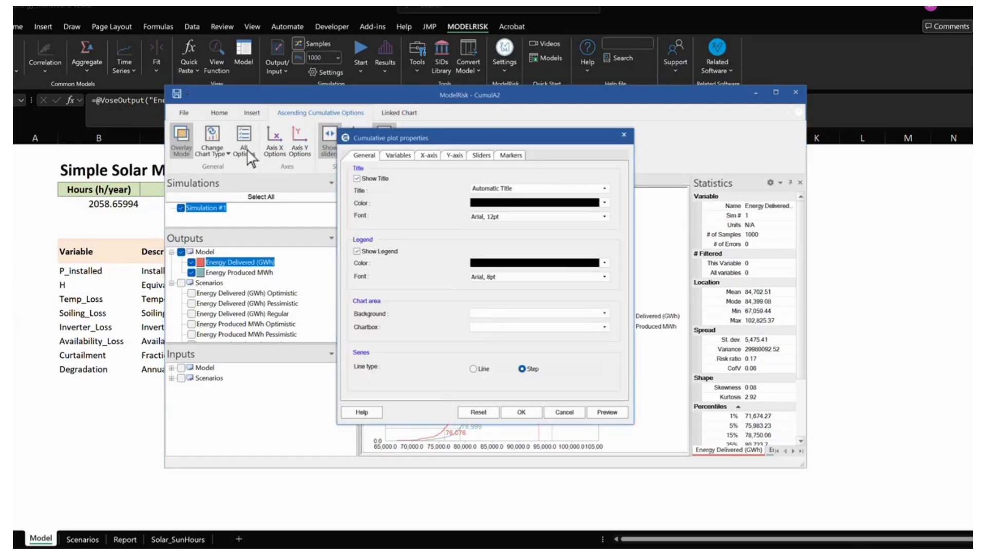
left_click(511, 156)
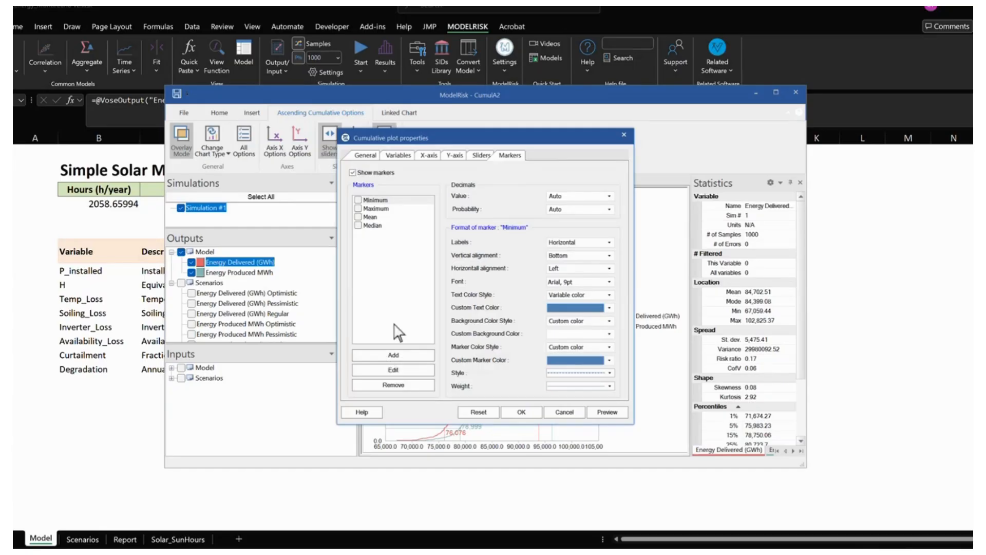
left_click(394, 355)
left_click(456, 267)
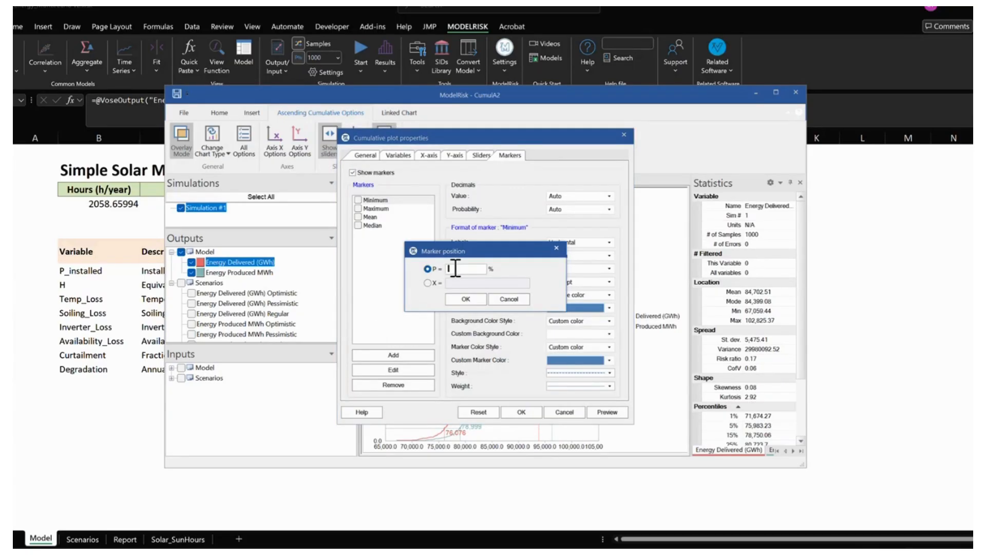
type("80")
left_click(464, 300)
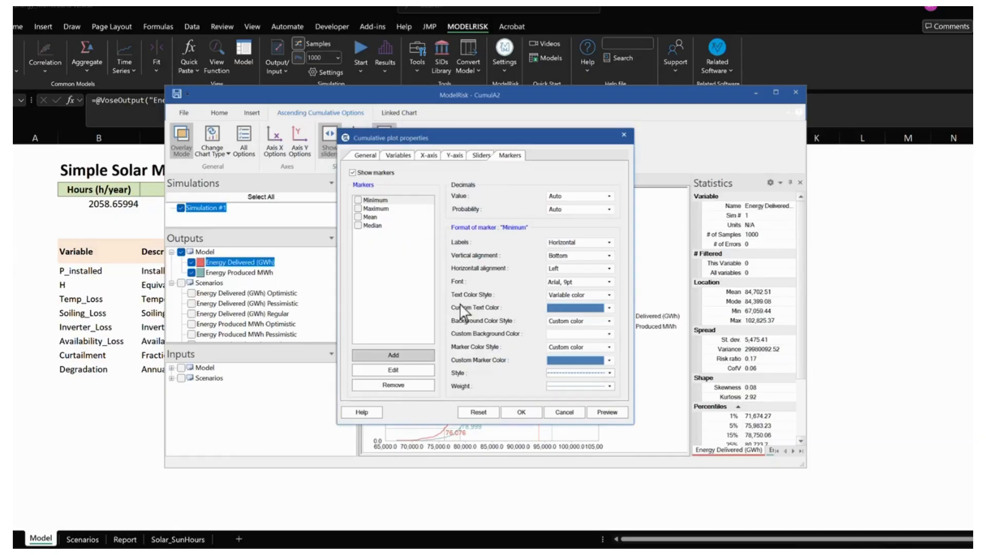
left_click(520, 412)
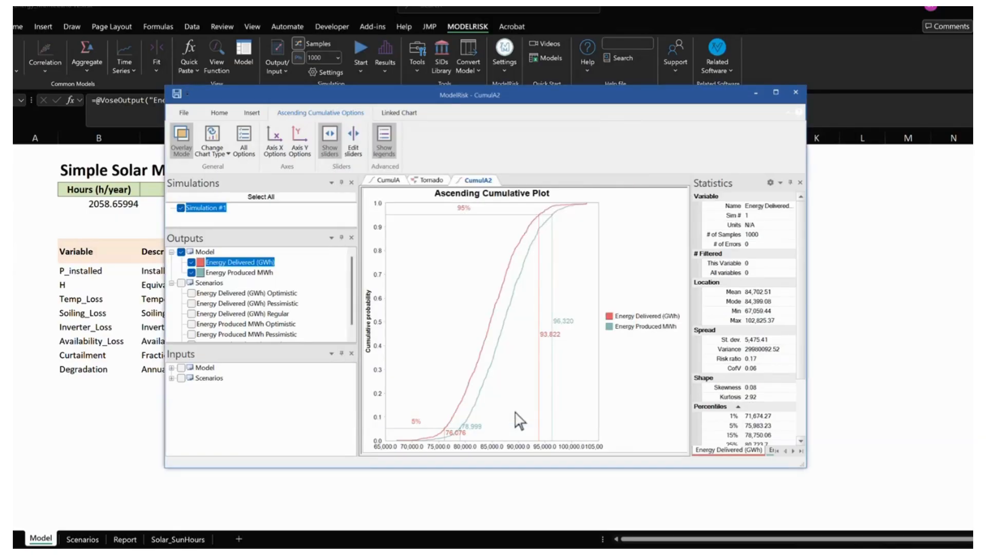
- Hide the sliders on the cumulative plot and close the results window
left_click(330, 141)
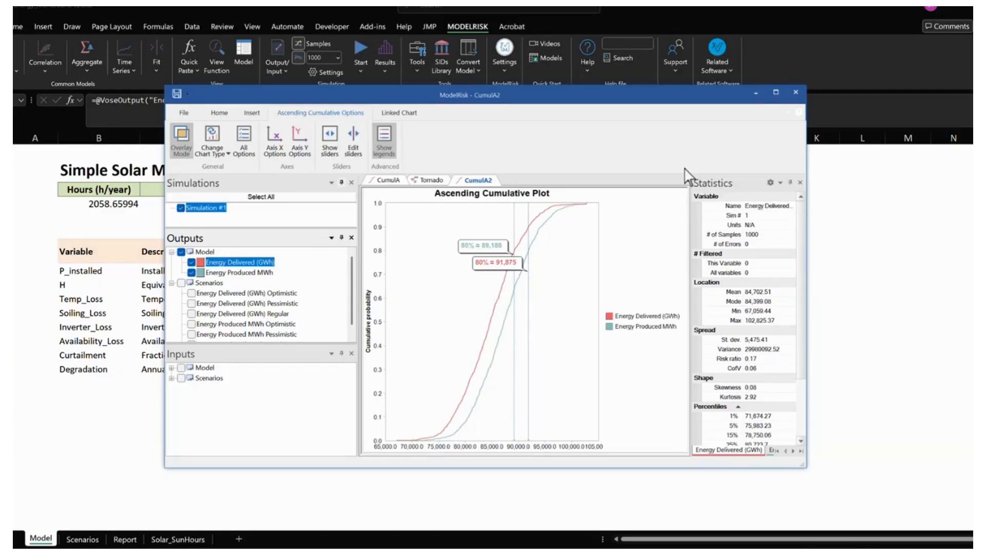
left_click(796, 92)
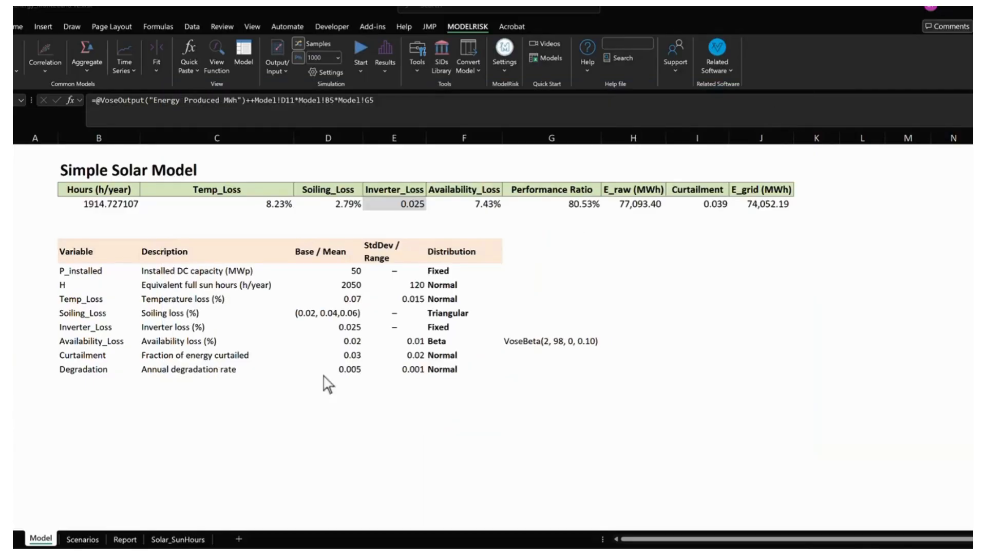
- Define the Performance Ratio value cell as a simulation output named "Performance Ratio"
left_click(554, 204)
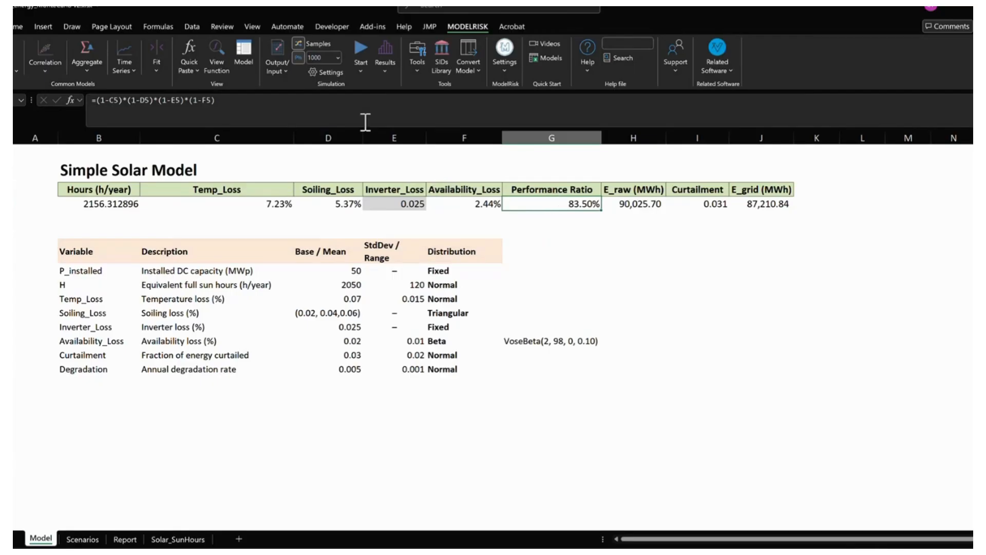
left_click(276, 46)
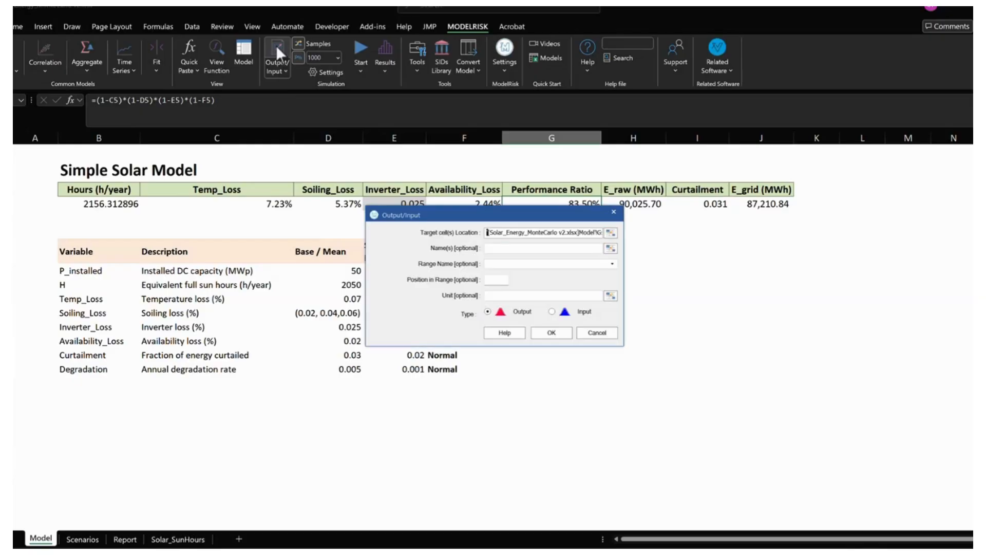
left_click(516, 248)
type("pERFORMA")
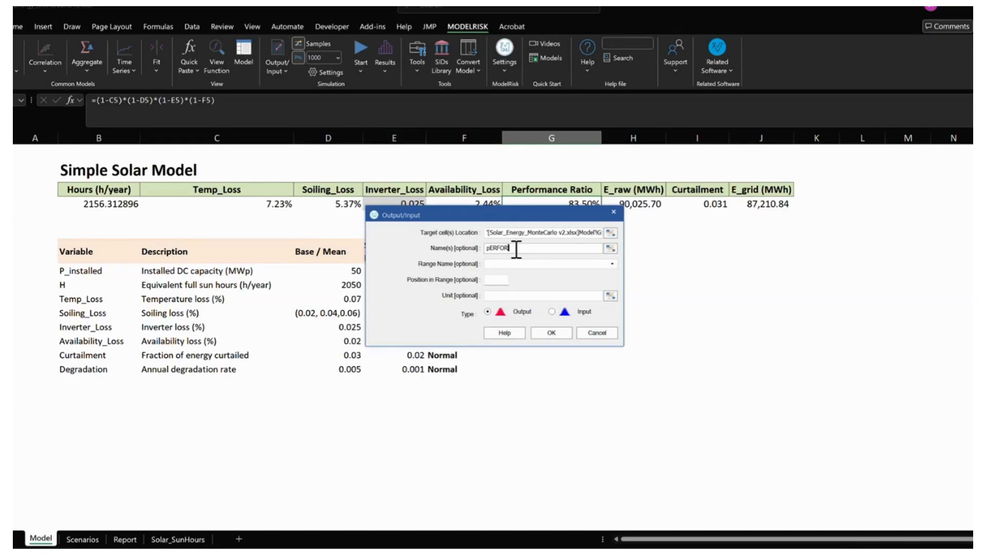
double_click(516, 250)
type("Performance Ratio")
left_click(554, 334)
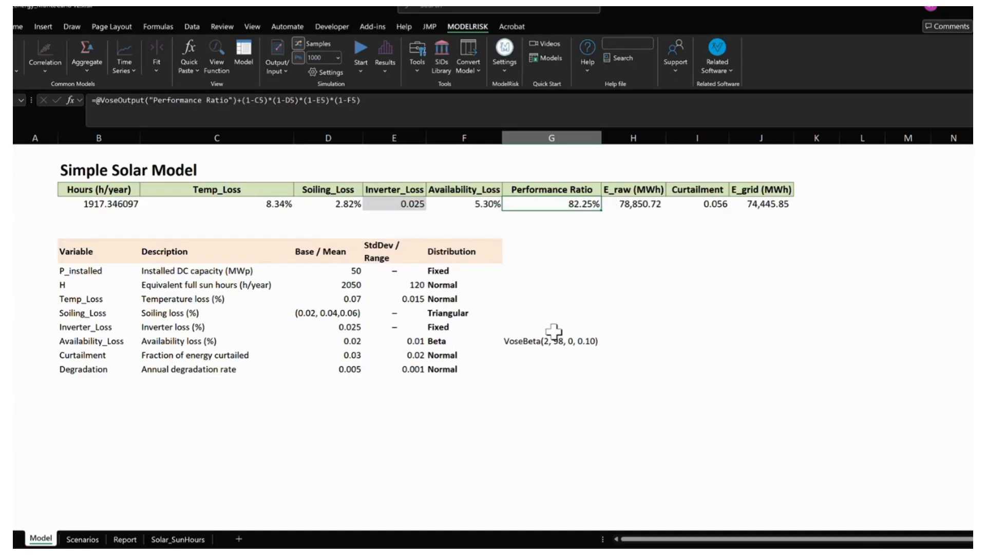
- Rerun the simulation without saving the current results and open the new results window
left_click(358, 45)
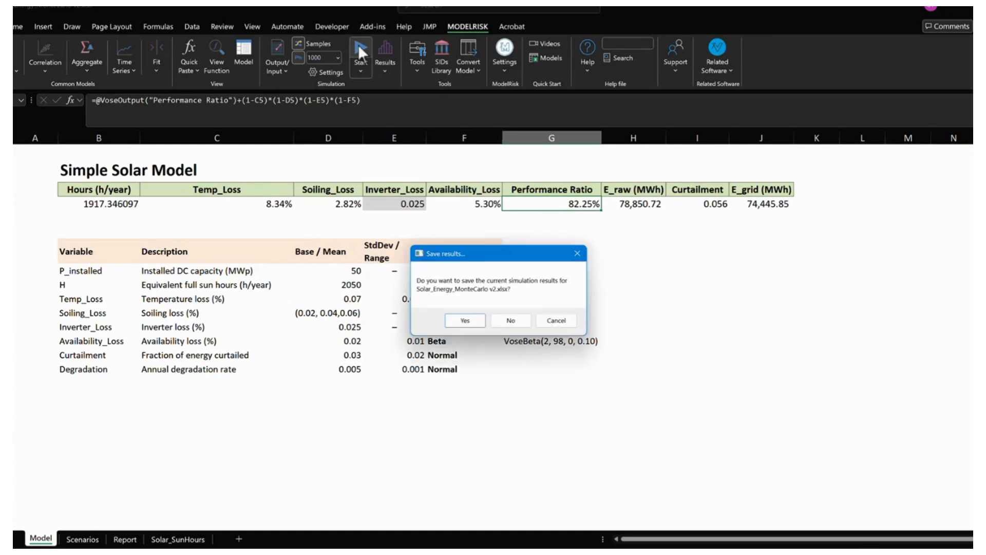
left_click(510, 320)
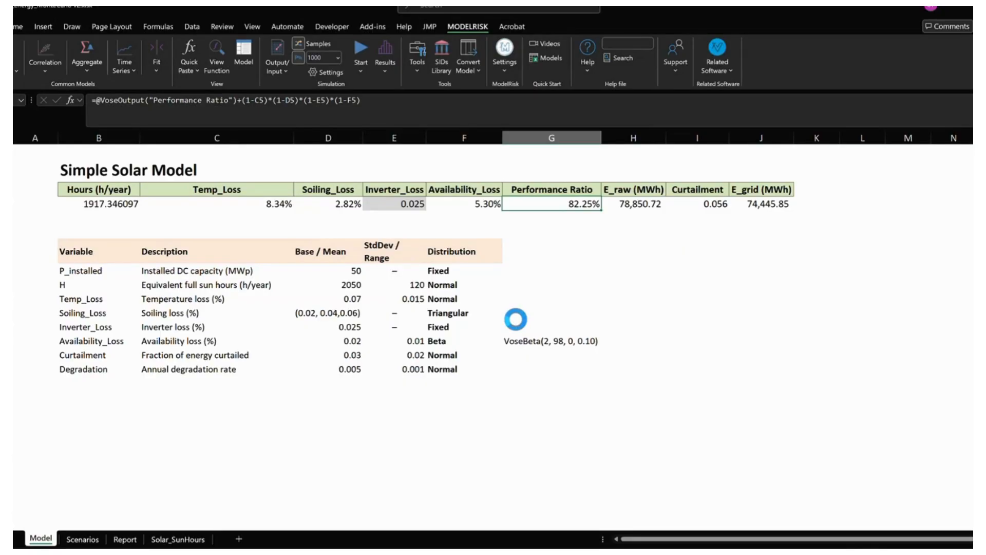
left_click(385, 48)
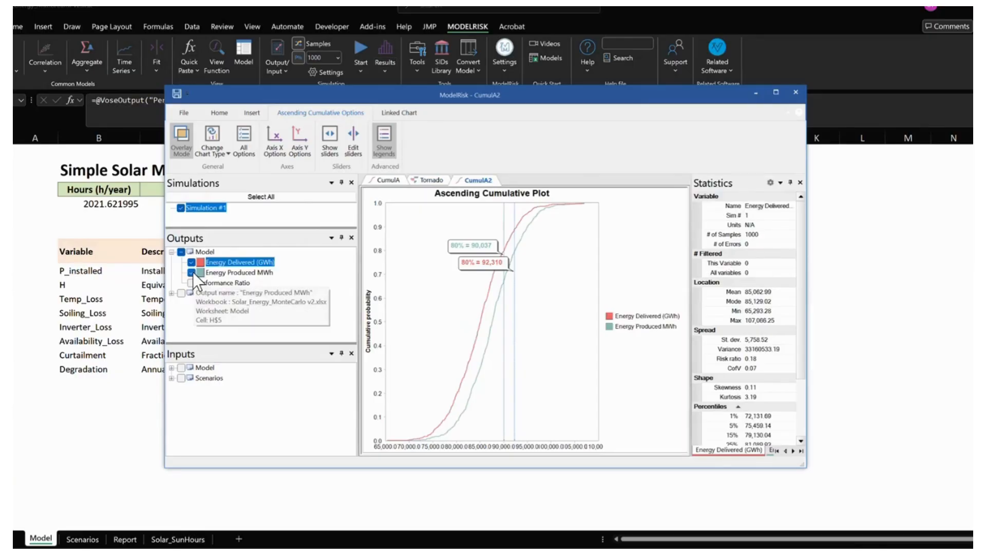
- Display only the Performance Ratio output and change its ascending cumulative plot to a histogram
left_click(191, 272)
left_click(191, 262)
left_click(191, 282)
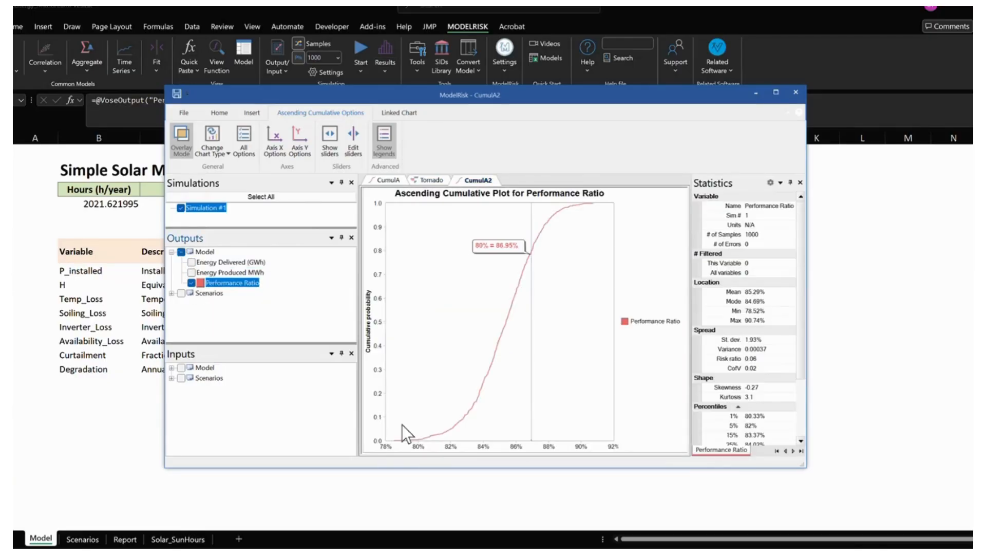
left_click(224, 149)
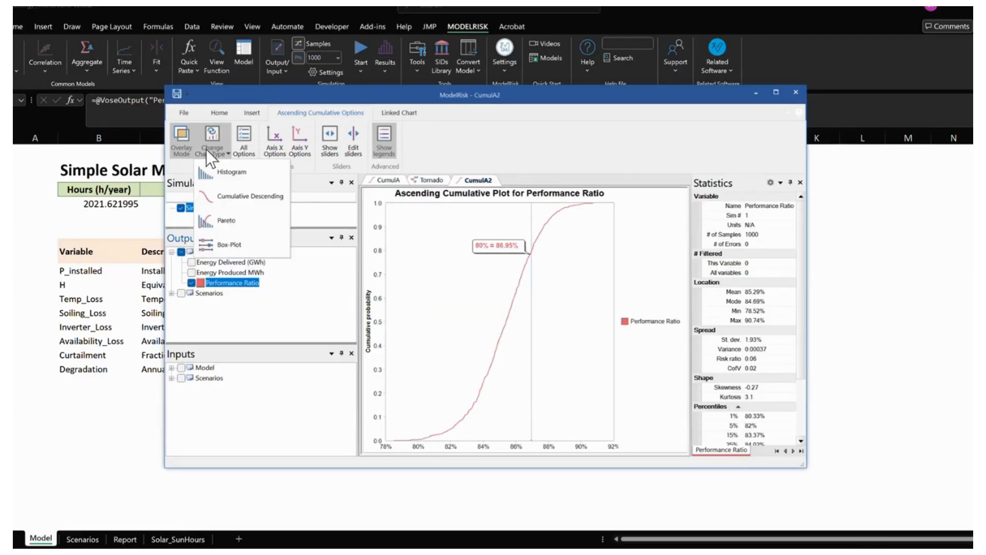
left_click(216, 169)
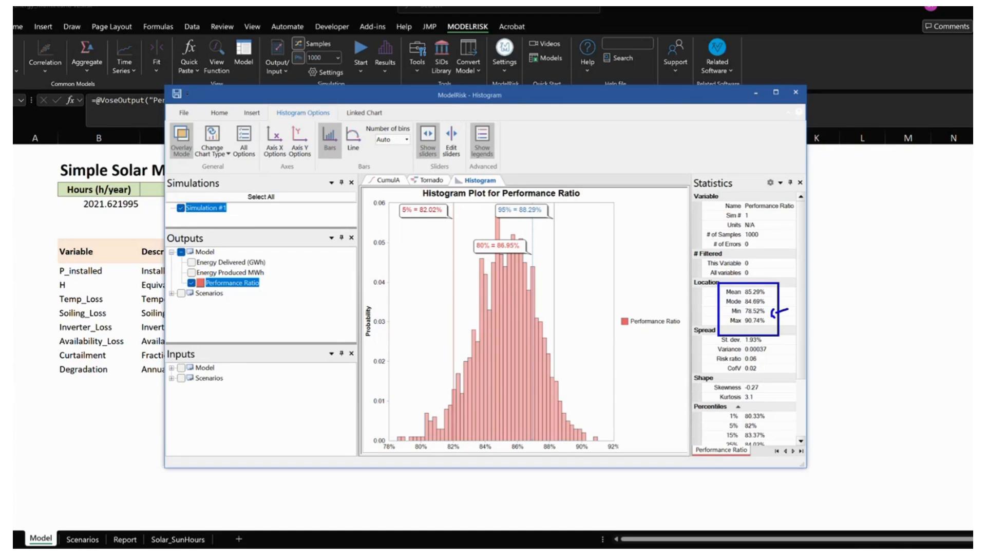
key("Escape")
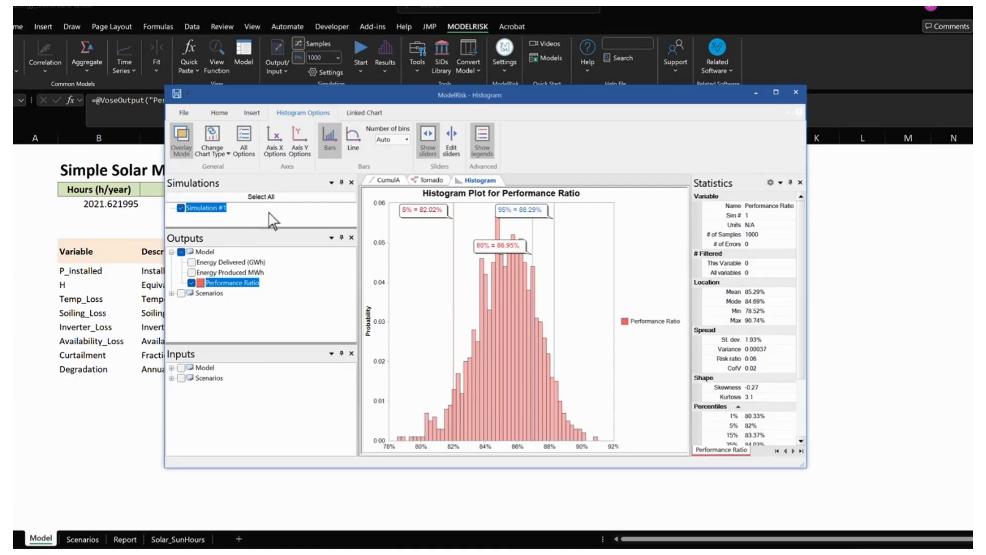
- Insert a tornado plot and set Performance Ratio as its output
left_click(252, 113)
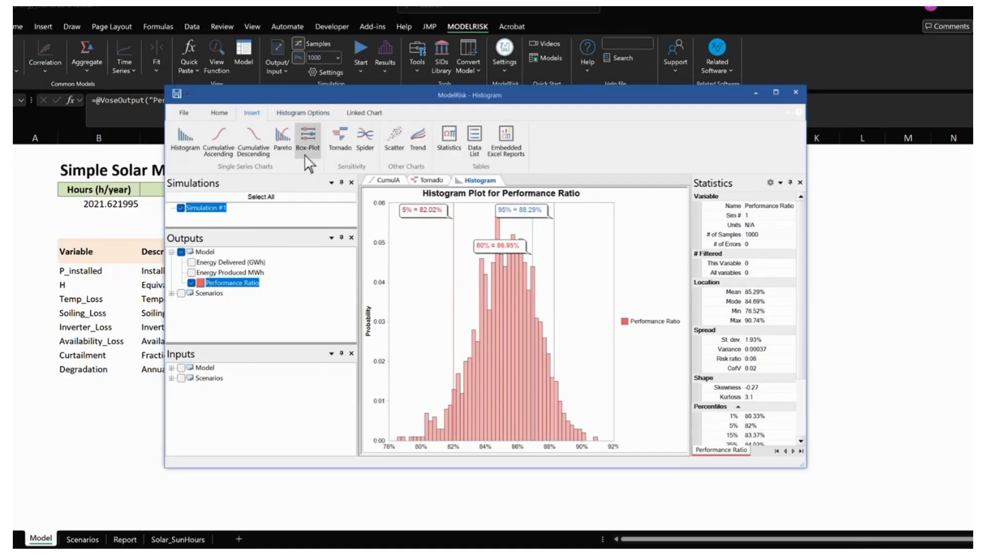
left_click(338, 145)
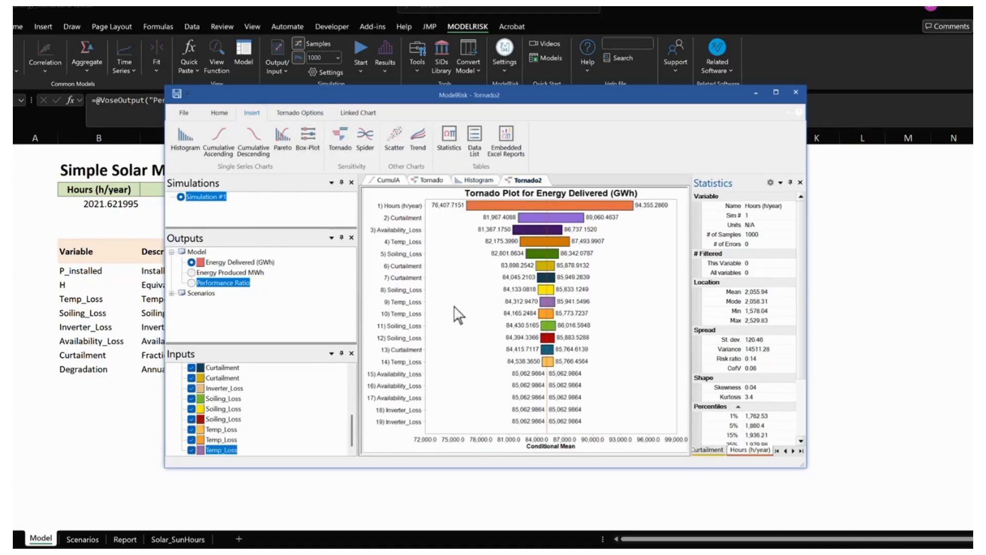
left_click(192, 283)
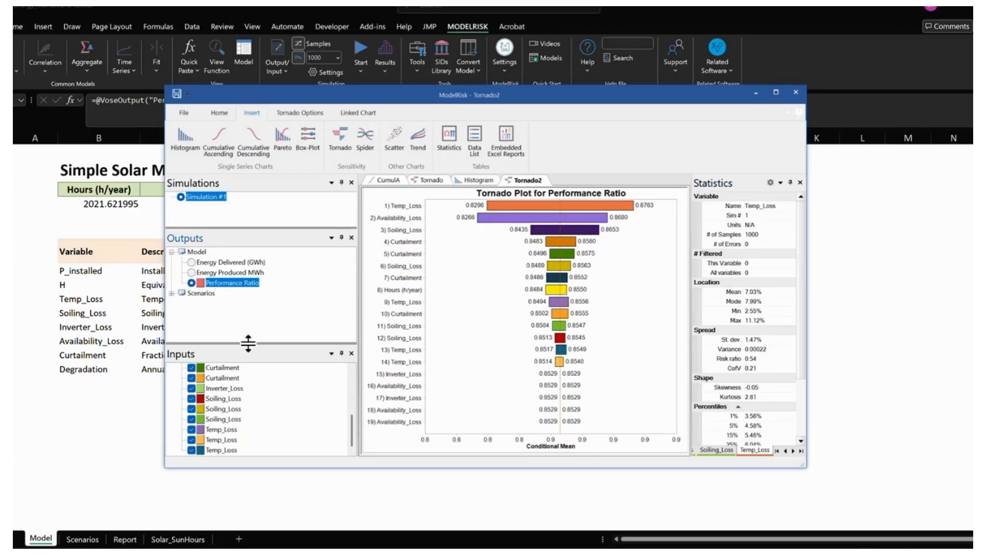
- Enlarge the results window and exclude the Scenarios inputs from the Performance Ratio tornado plot
left_click_drag(248, 342, 257, 310)
left_click_drag(276, 467, 284, 504)
left_click_drag(354, 456, 355, 413)
left_click(171, 429)
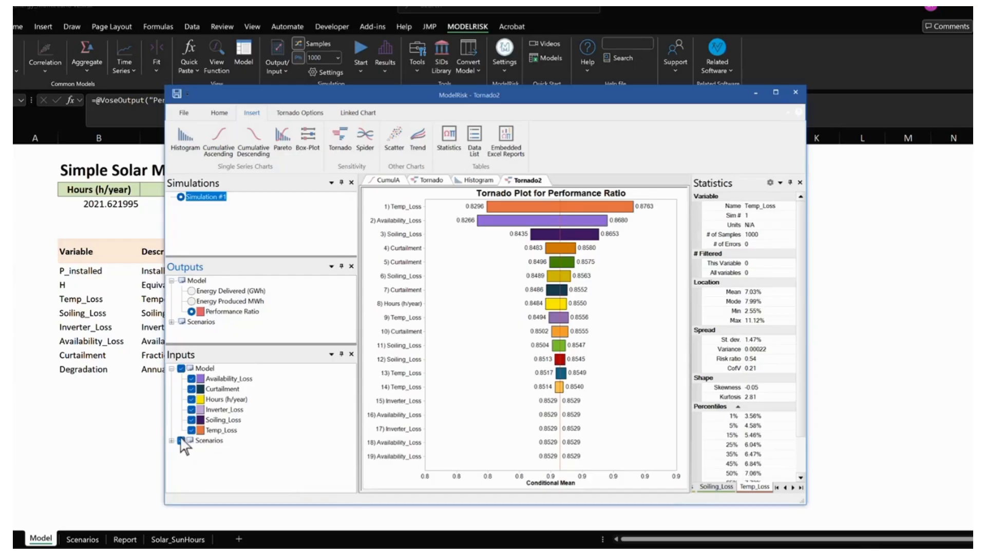
left_click(181, 440)
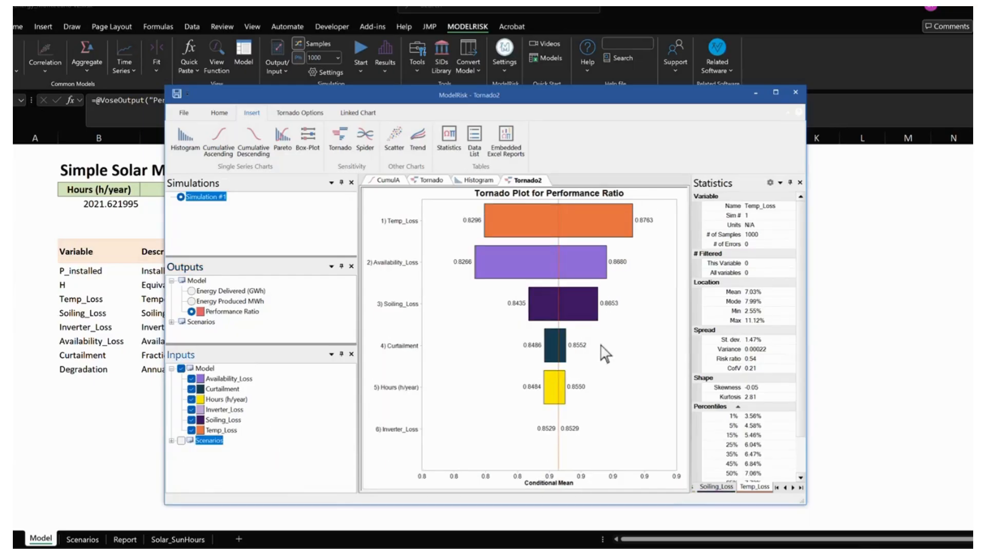
- Set the tornado plot's mode to Proportional Contribution to Spread and widen the results window
left_click(302, 113)
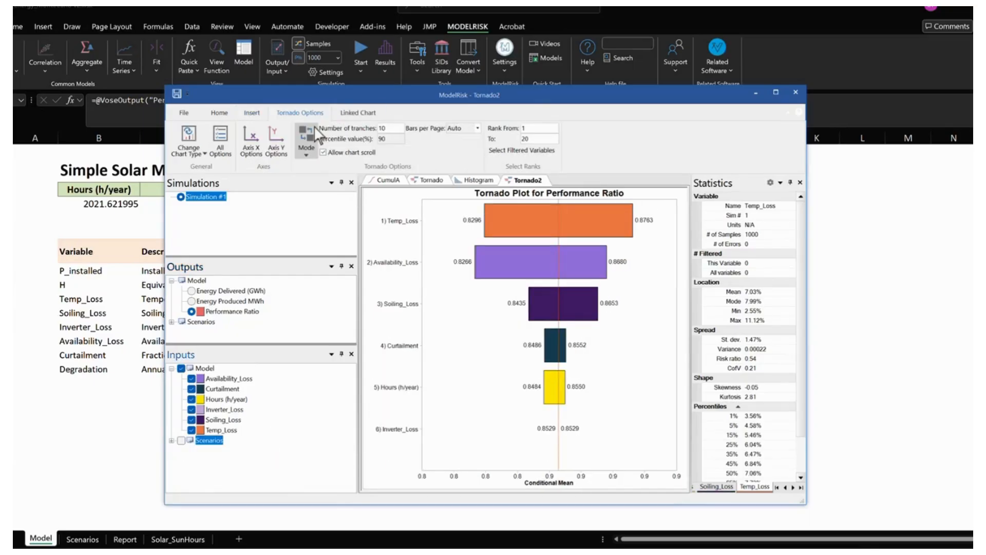
left_click(306, 138)
mouse_move(328, 179)
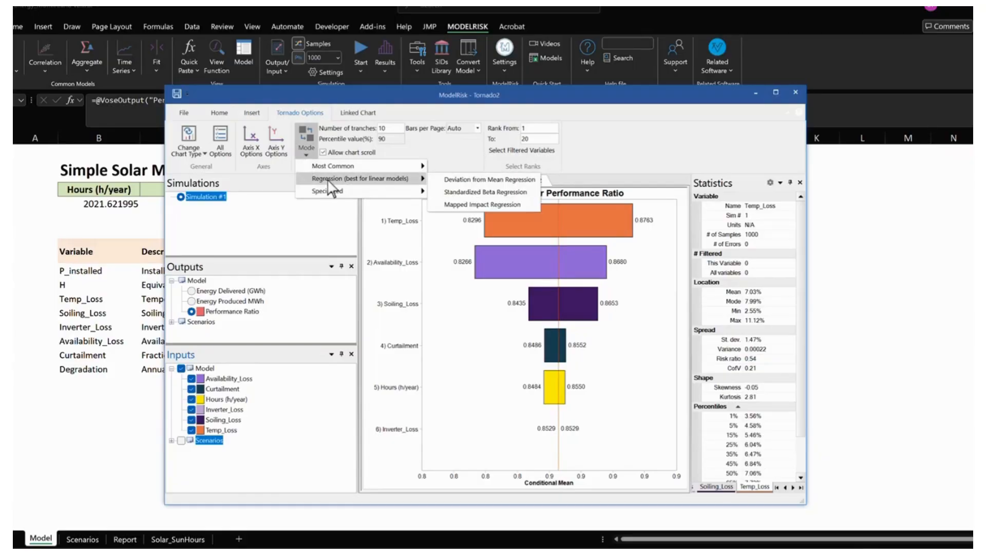
mouse_move(362, 191)
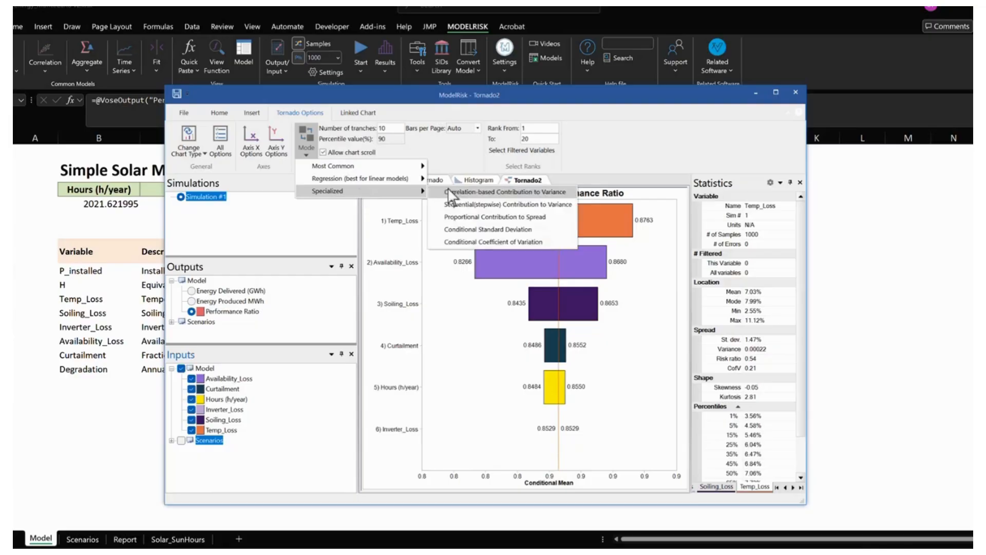
left_click(465, 216)
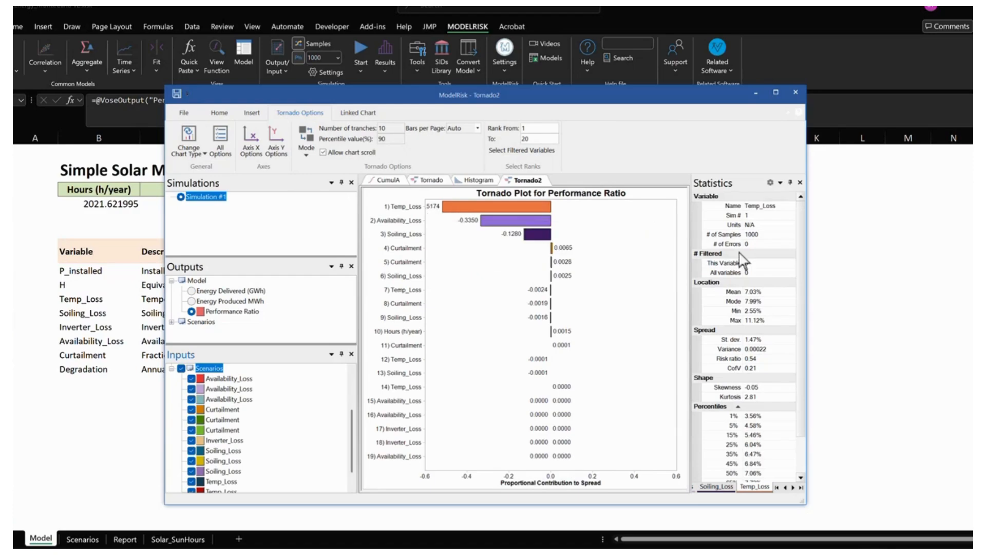
left_click_drag(806, 269, 879, 272)
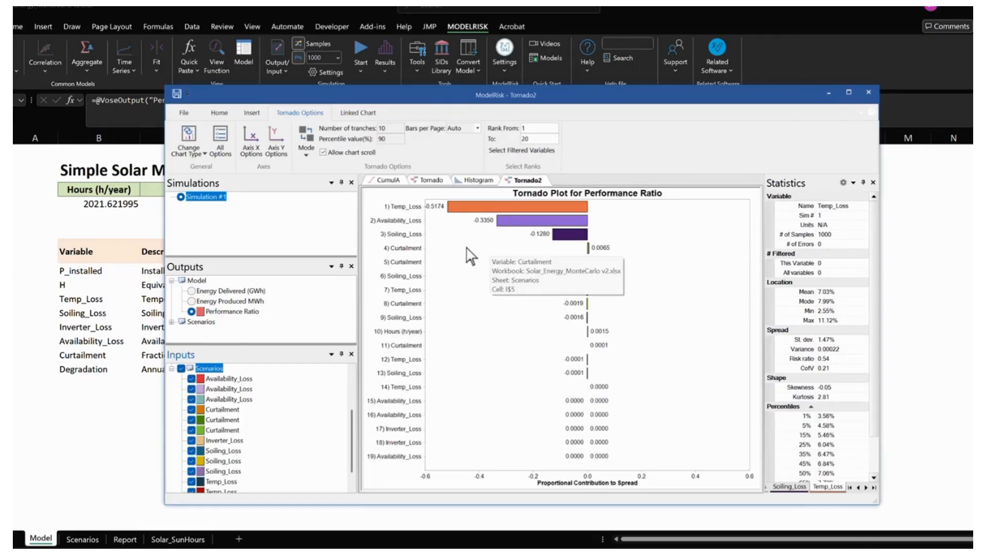
- Limit the Performance Ratio tornado plot to the variables ranked 1 to 5
double_click(532, 139)
type("3")
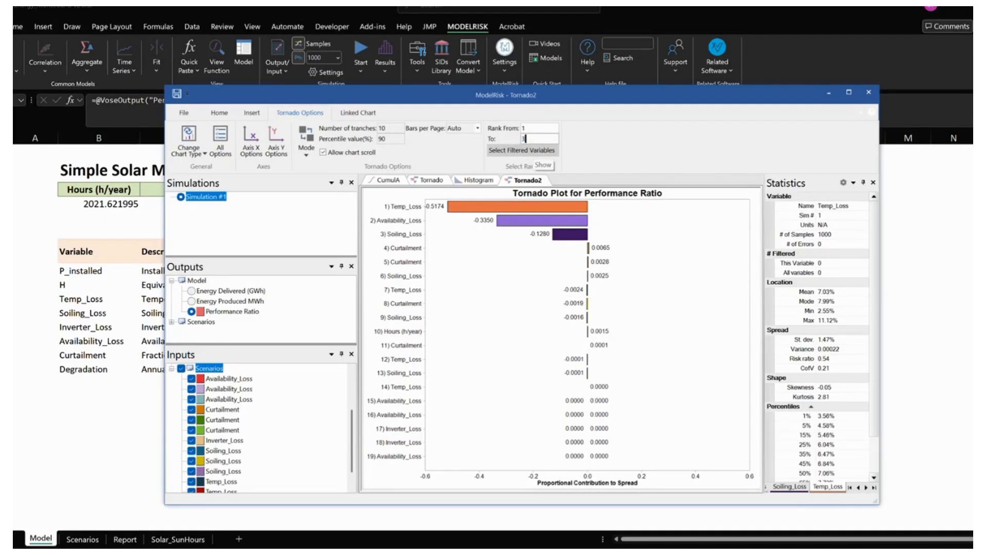
key("BackSpace")
type("5")
left_click(537, 152)
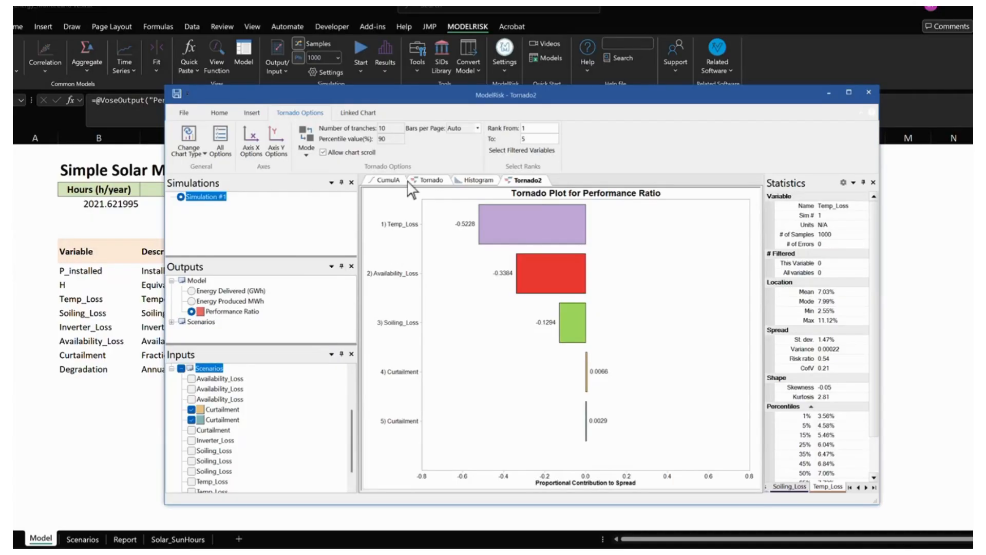
- Examine how each input contributes to the spread in the Energy Delivered (GWh) tornado plot
left_click(431, 180)
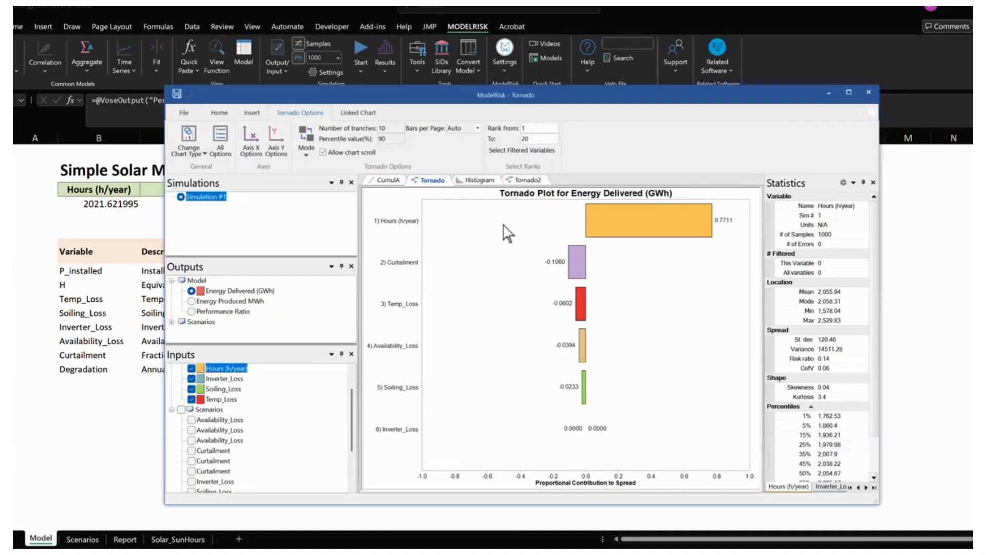
mouse_move(599, 357)
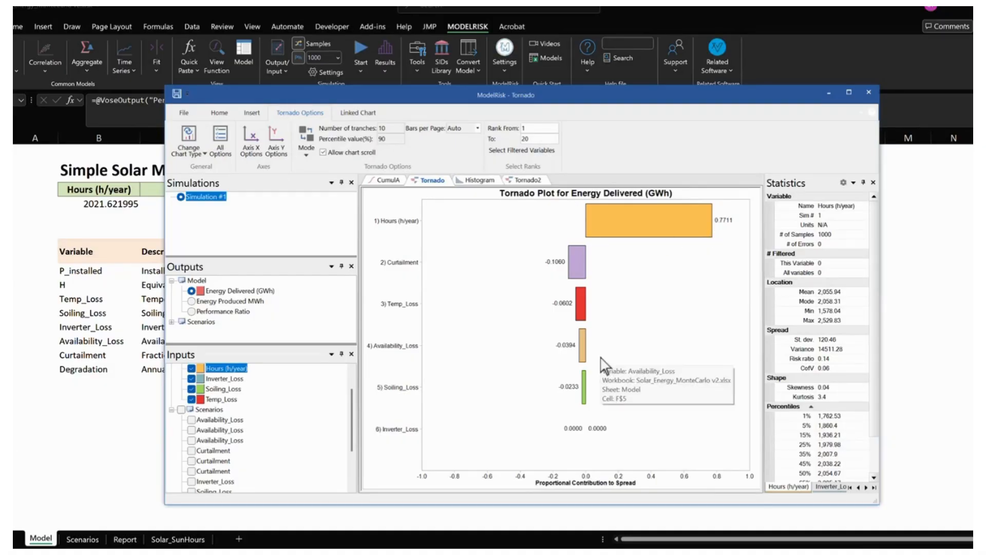
mouse_move(678, 224)
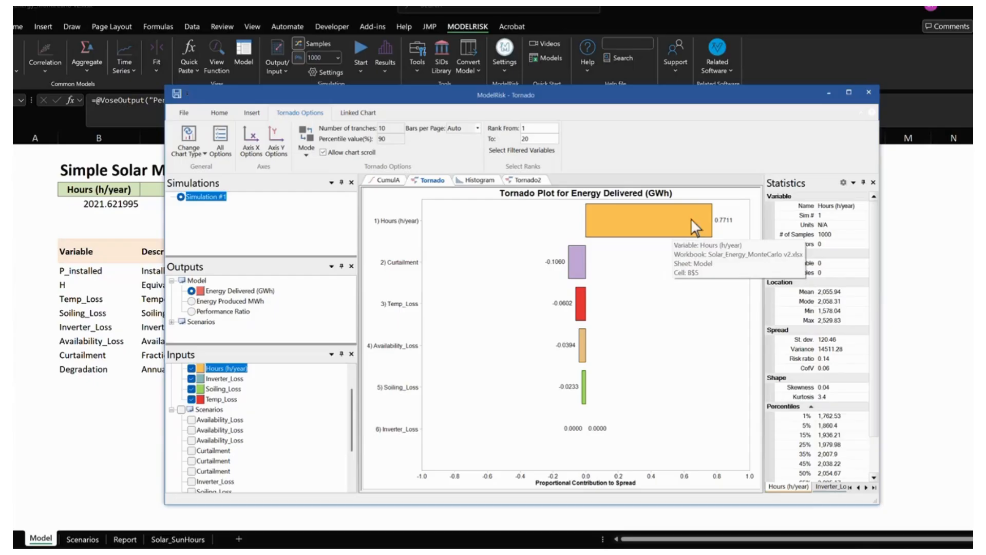
mouse_move(576, 282)
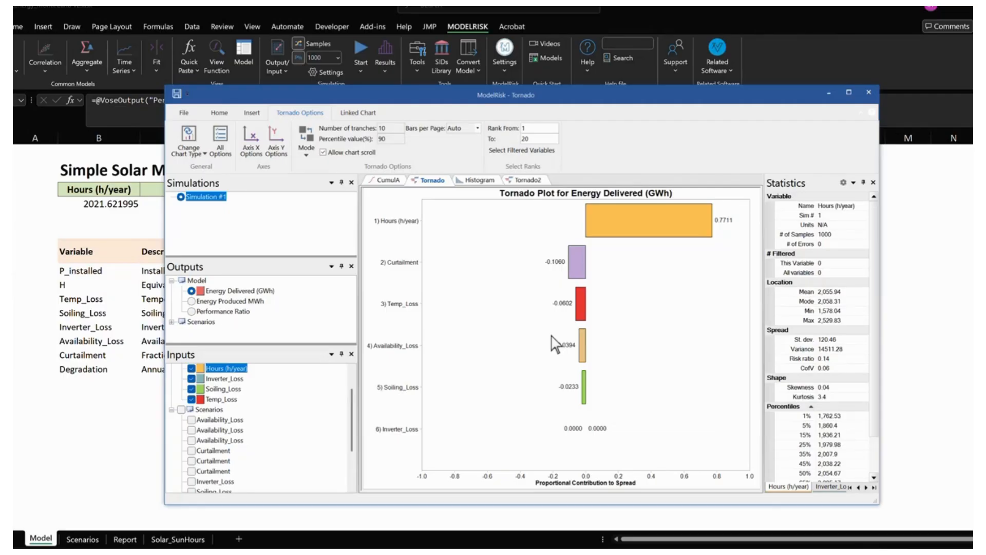
mouse_move(575, 317)
left_click_drag(272, 255, 286, 226)
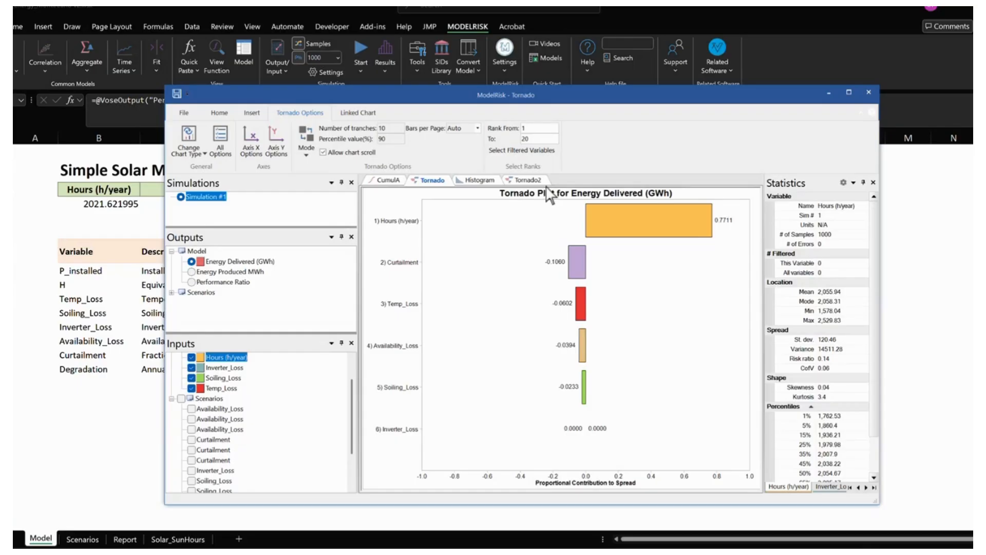
- Insert a histogram and a box plot for the Energy Delivered (GWh) output
left_click(258, 114)
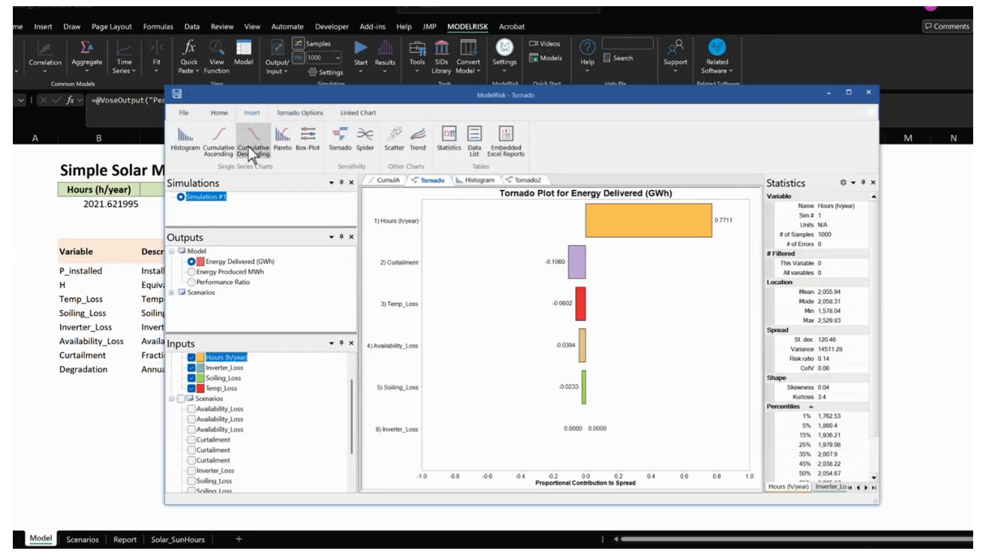
left_click(182, 146)
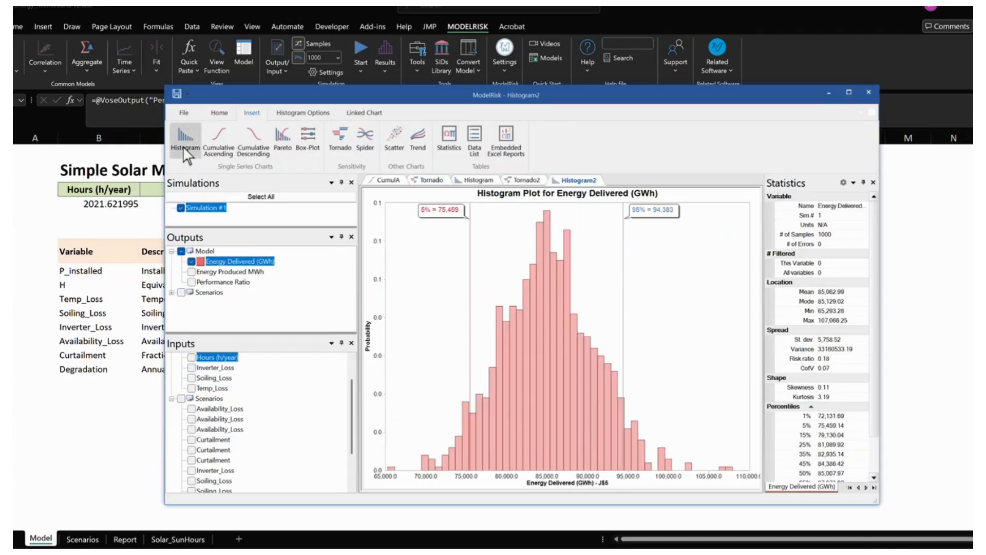
scroll(205, 393, "up", 1)
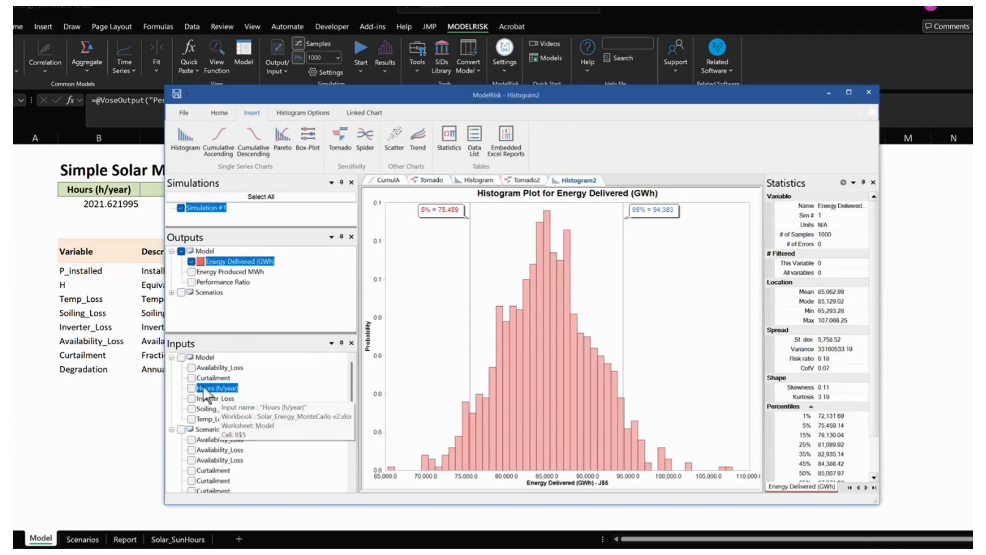
left_click(308, 138)
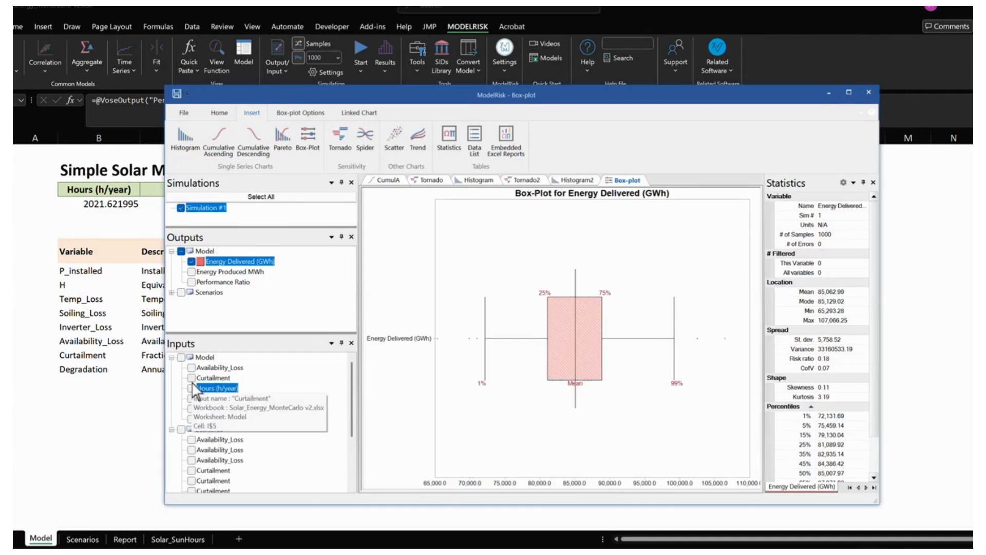
- Add the model inputs Availability_Loss, Soiling_Loss and Temp_Loss to the box plot
left_click(191, 367)
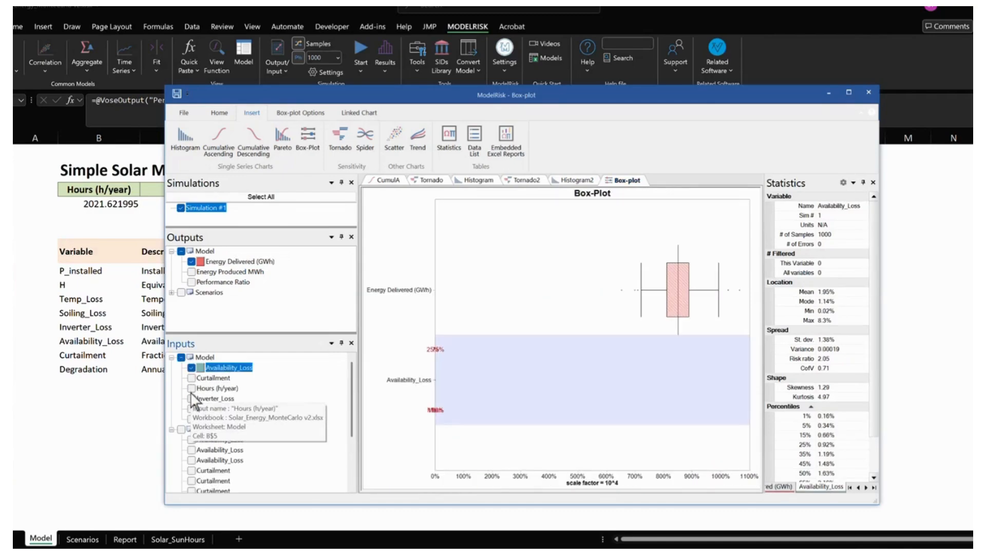
left_click(191, 398)
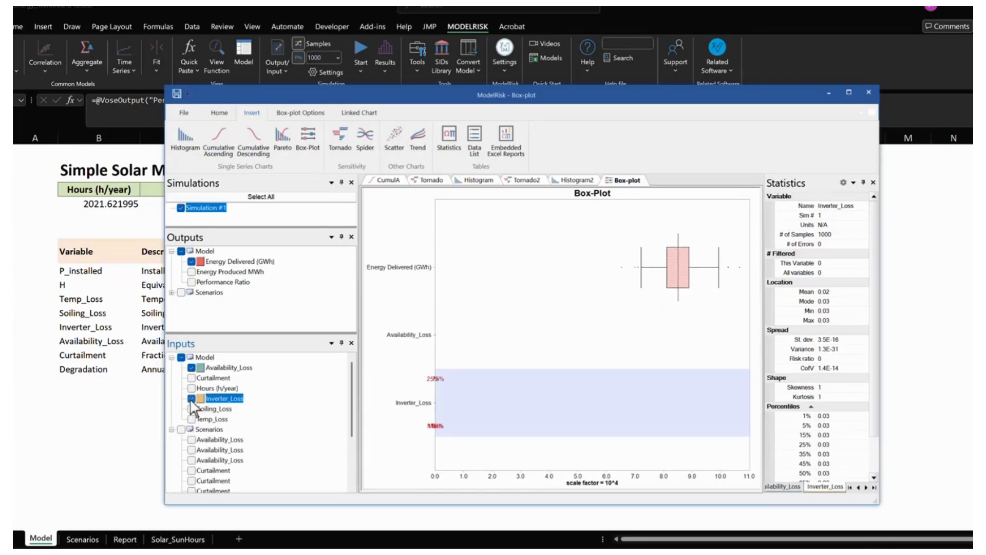
left_click(191, 398)
left_click(191, 408)
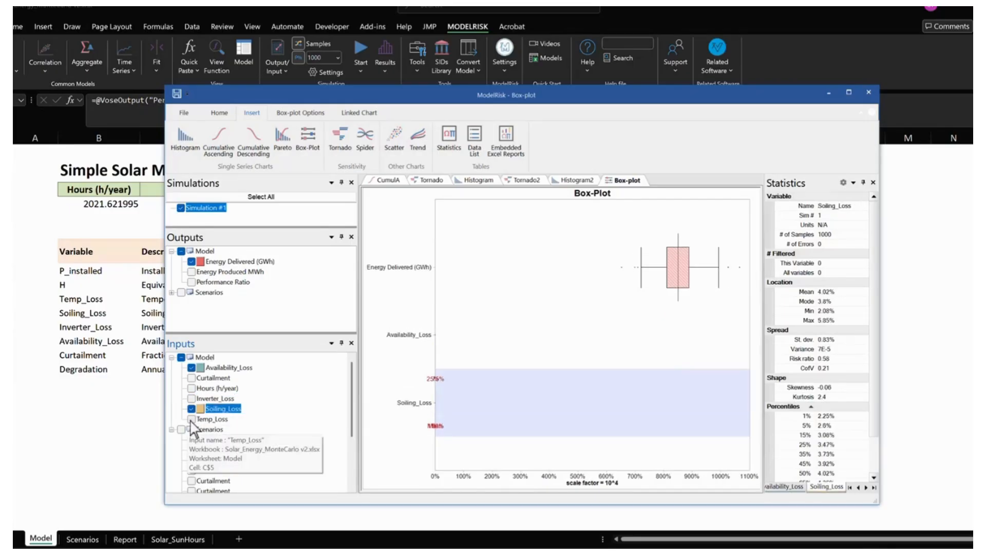
left_click(191, 419)
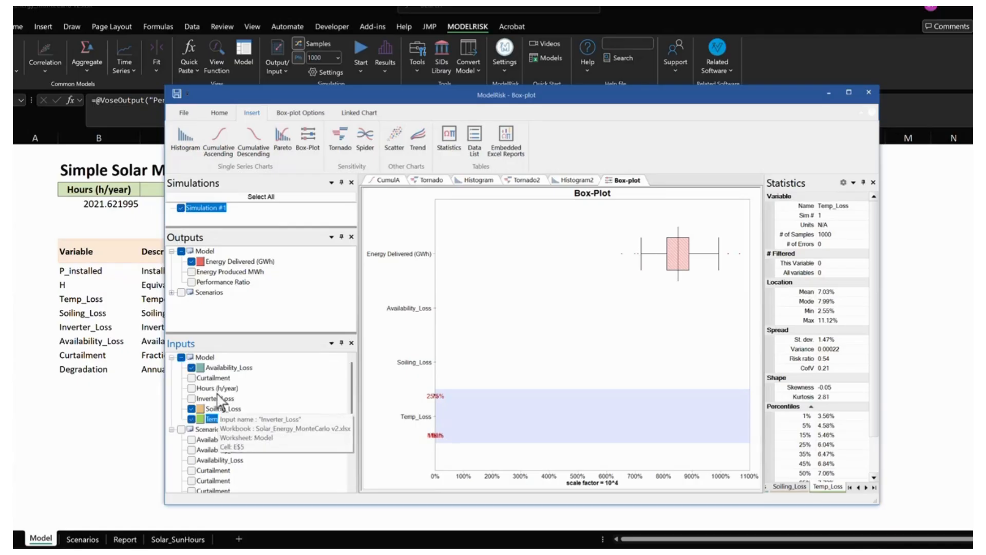
- Replace Energy Delivered (GWh) with the model's Curtailment input in the box plot and display it as a whiskers plot
left_click(192, 262)
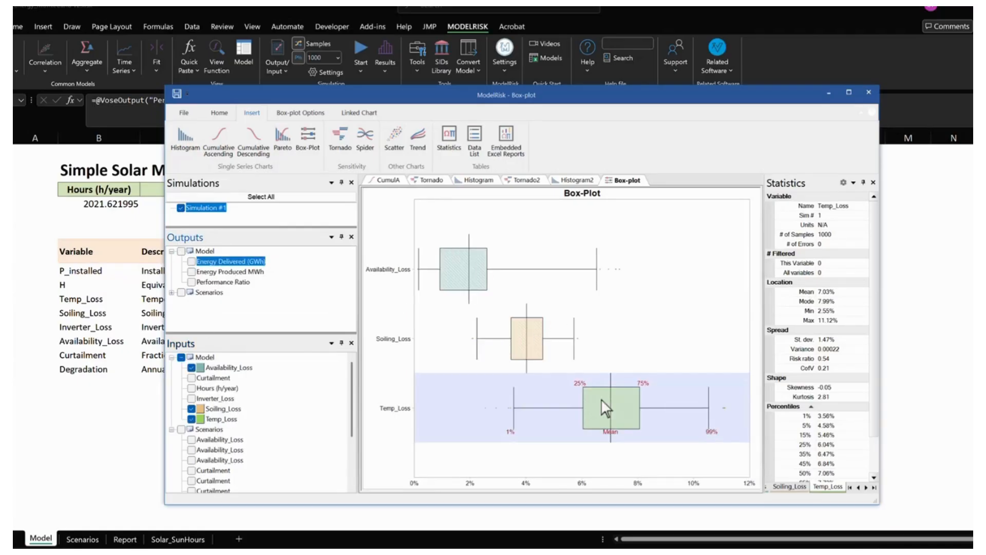
left_click(192, 378)
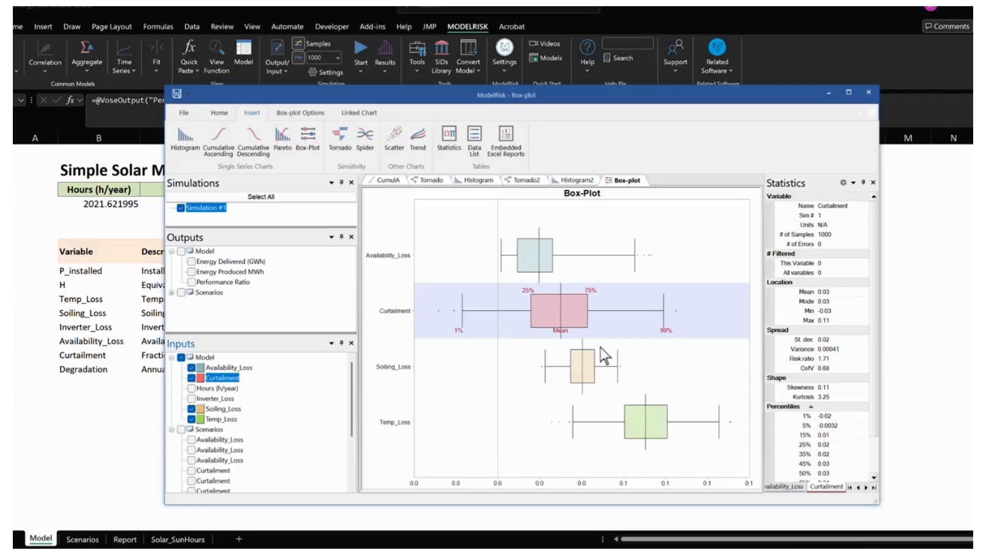
left_click(324, 112)
left_click(310, 138)
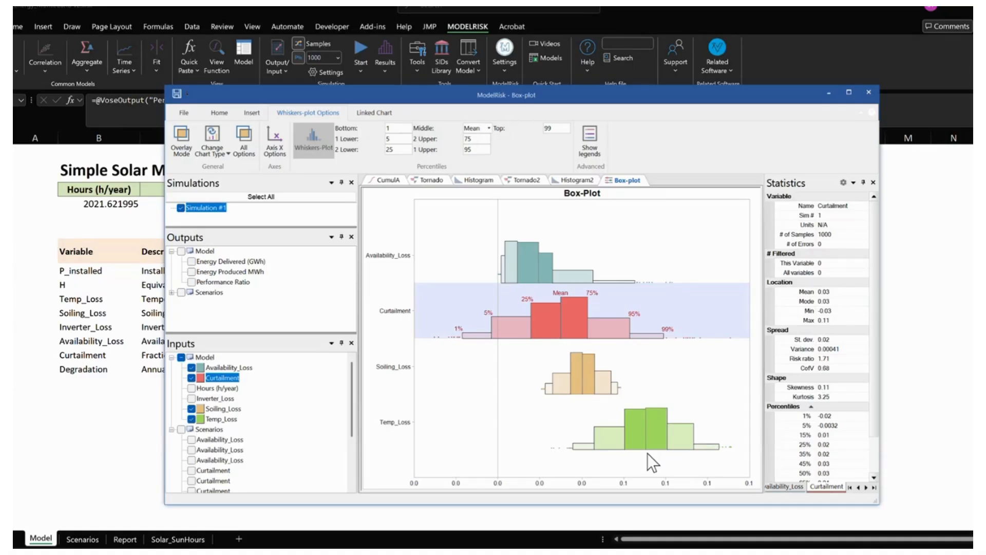
- Close the box plot results and review the Pessimistic, Regular and Optimistic data columns on the Solar_SunHours sheet
left_click(869, 92)
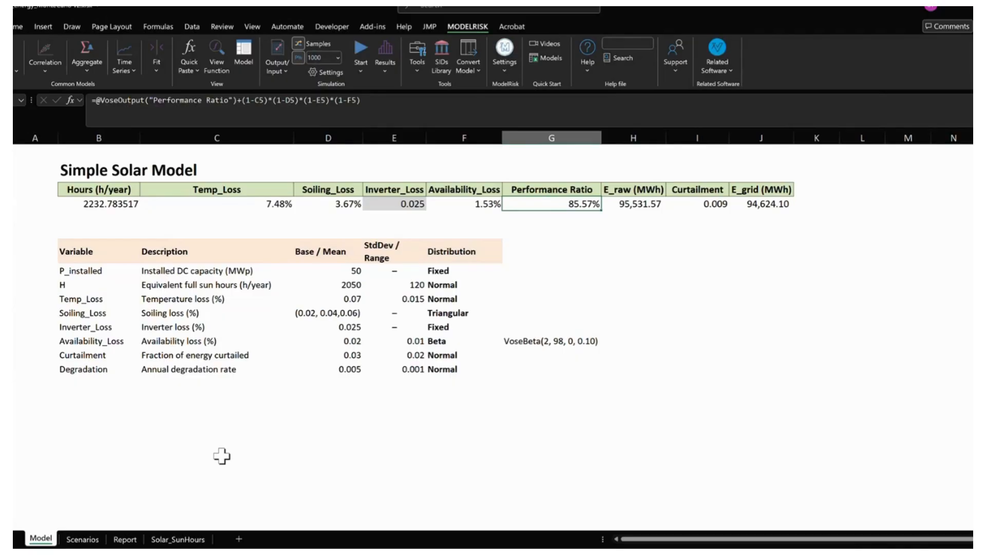
left_click(178, 538)
key("Down")
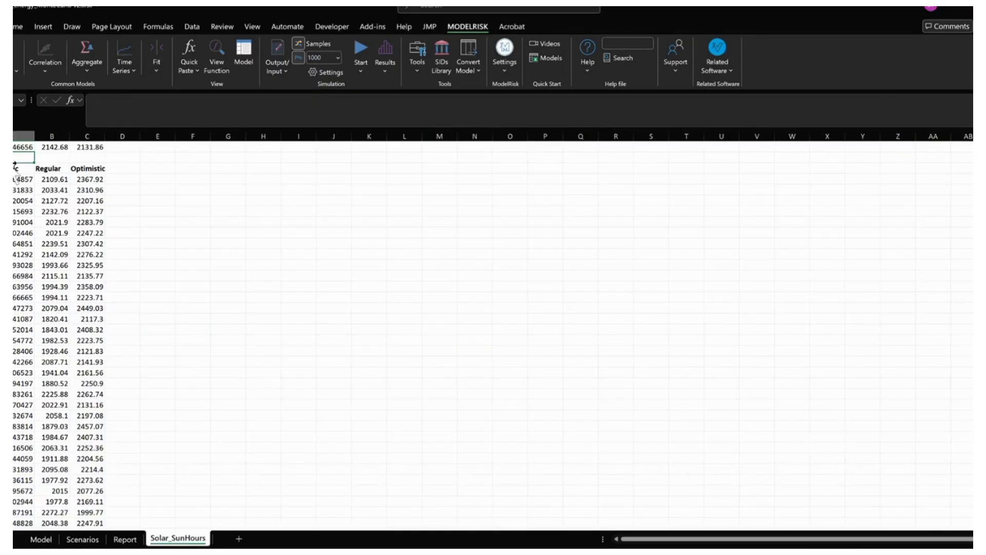
key("Down")
key("Right")
key("Right")
key("Left")
key("Left")
key("Right")
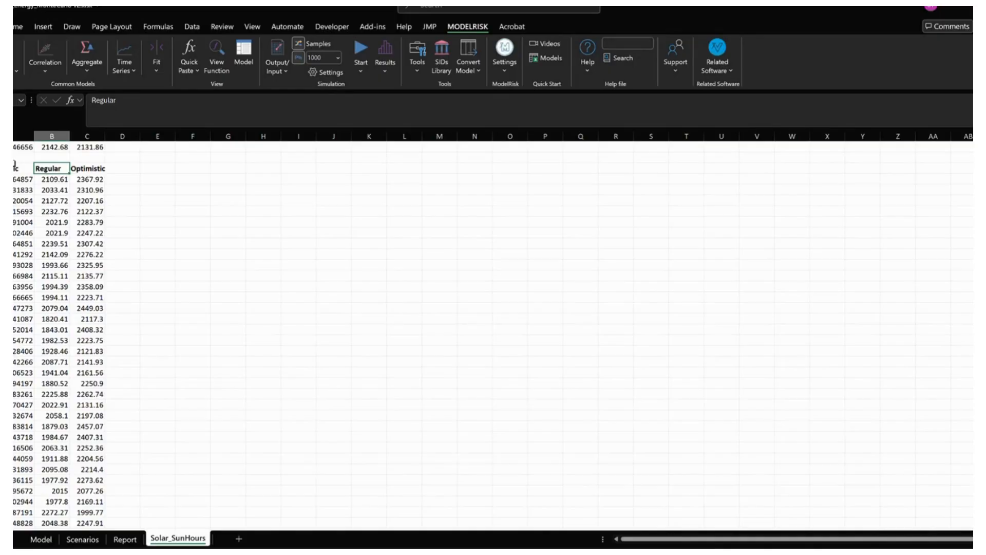
key("Right")
key("Left")
key("Left")
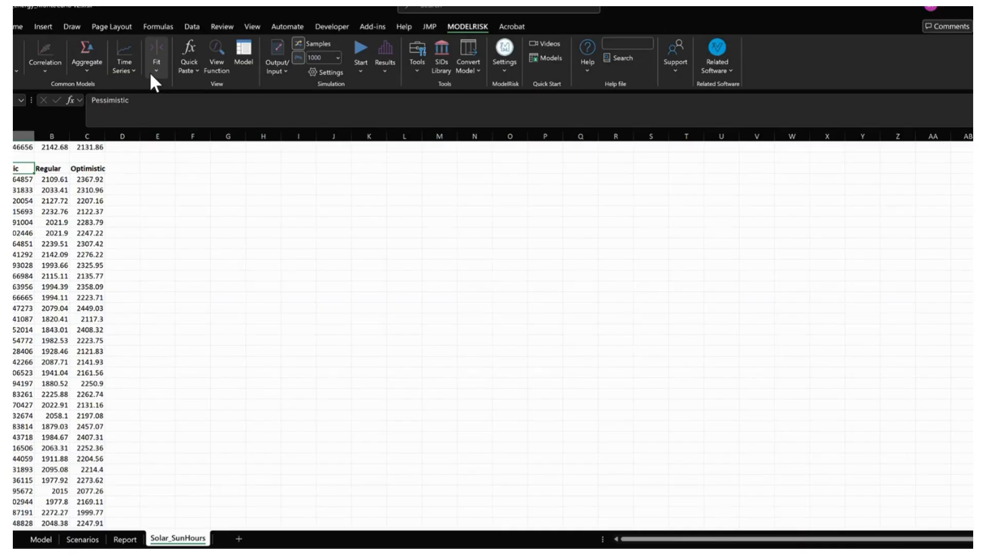
- Fit all available univariate distributions to the full Pessimistic column of sun-hours data
key("ctrl+shift+Down")
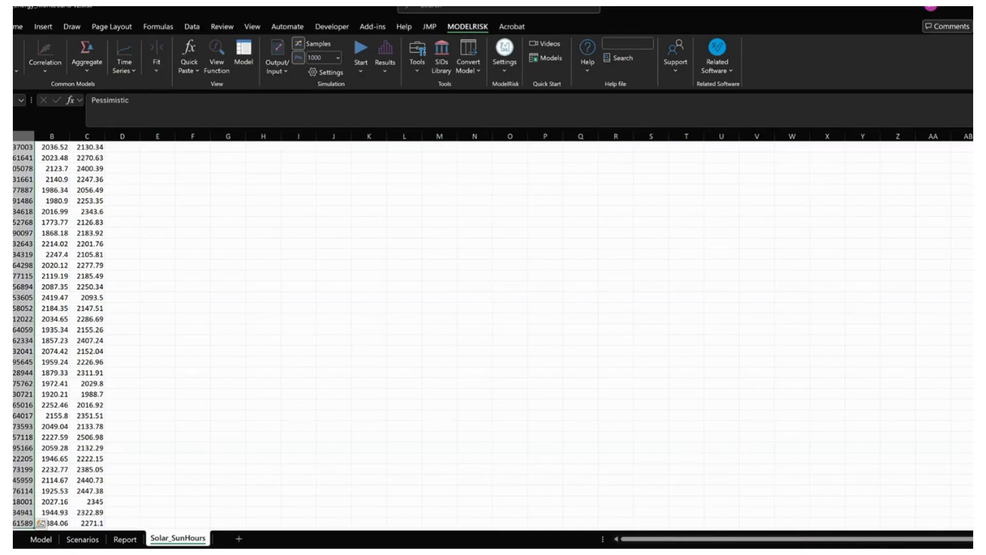
scroll(969, 506, "up", 20)
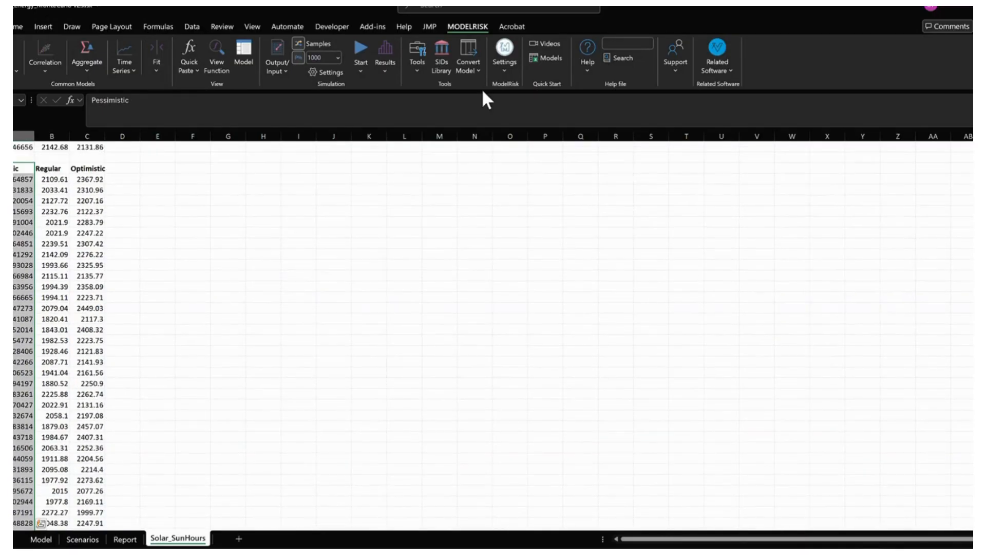
left_click(156, 65)
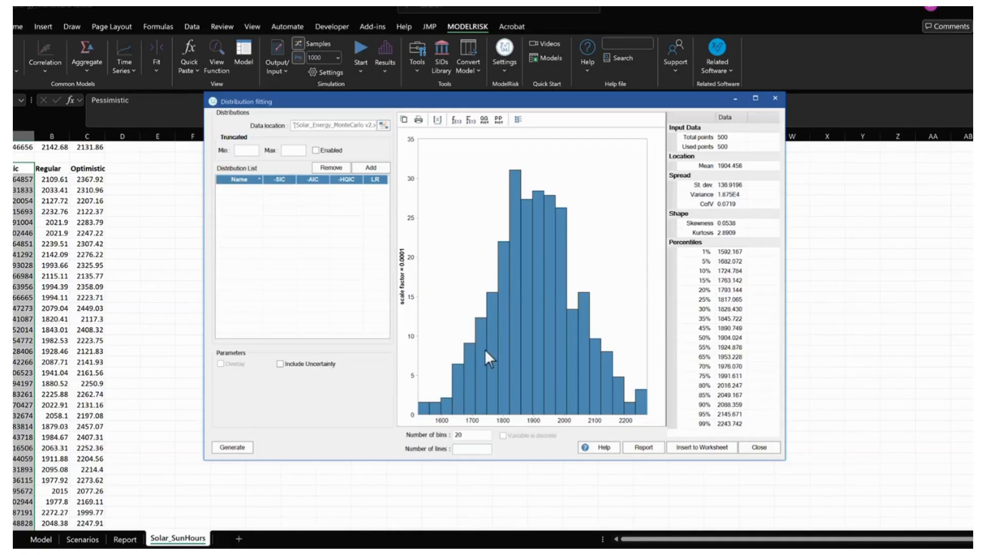
left_click(371, 165)
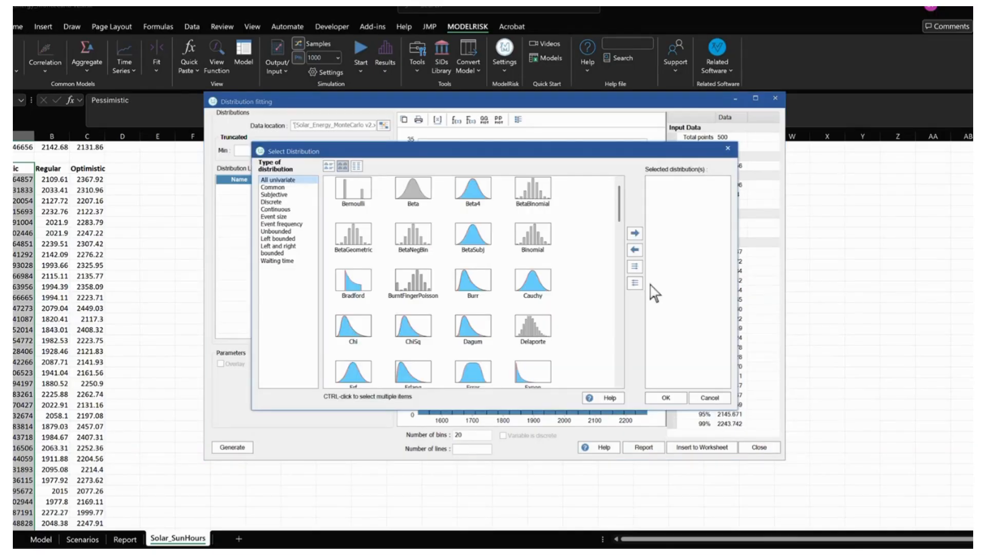
left_click(635, 267)
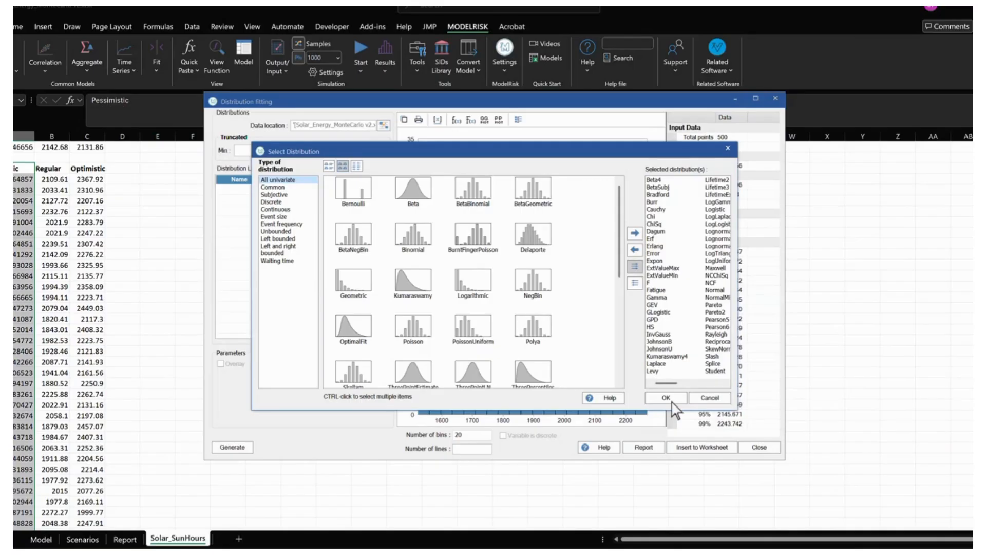
left_click(665, 398)
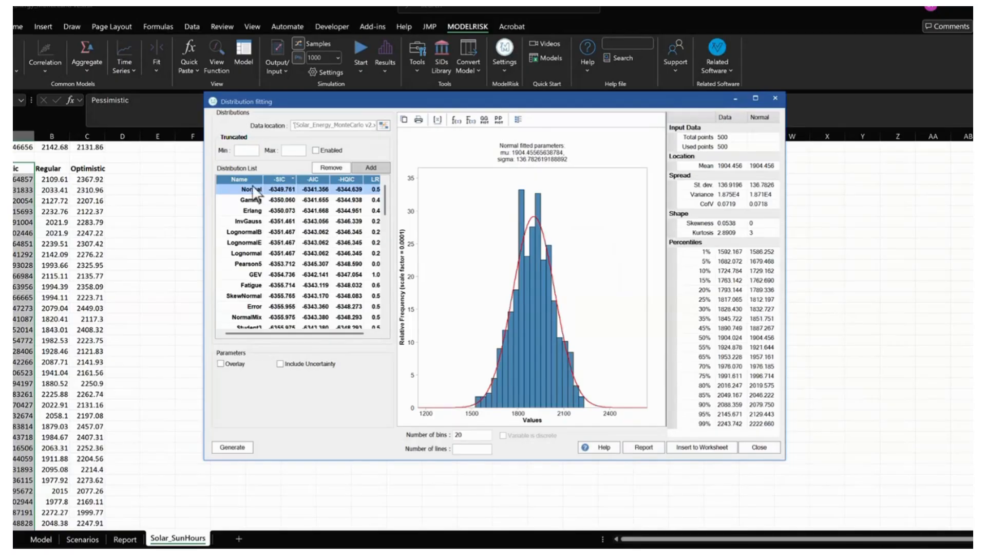
- Overlay the Normal, Gamma, Erlang and Lognormal fits on the data histogram for comparison and close the distribution fitting
left_click(221, 363)
left_click(255, 201)
left_click(257, 202)
left_click(247, 244)
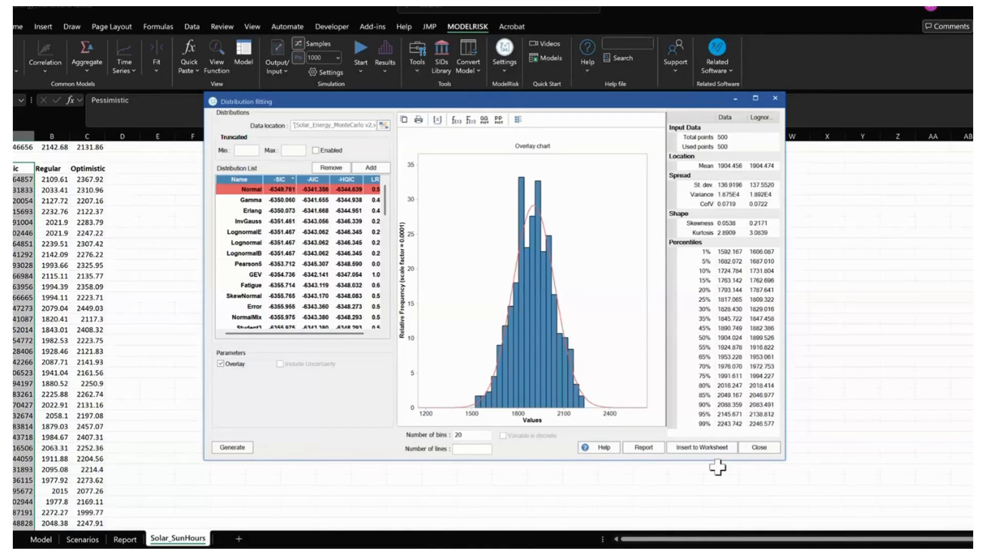
left_click(760, 448)
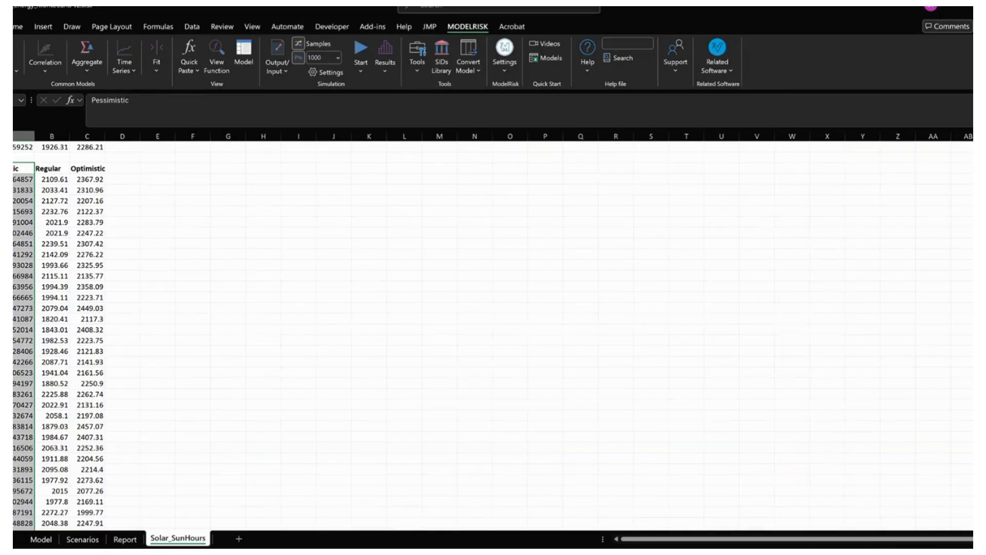
- Inspect the VoseNormal formulas above the Pessimistic, Regular and Optimistic sun-hours columns
left_click(24, 147)
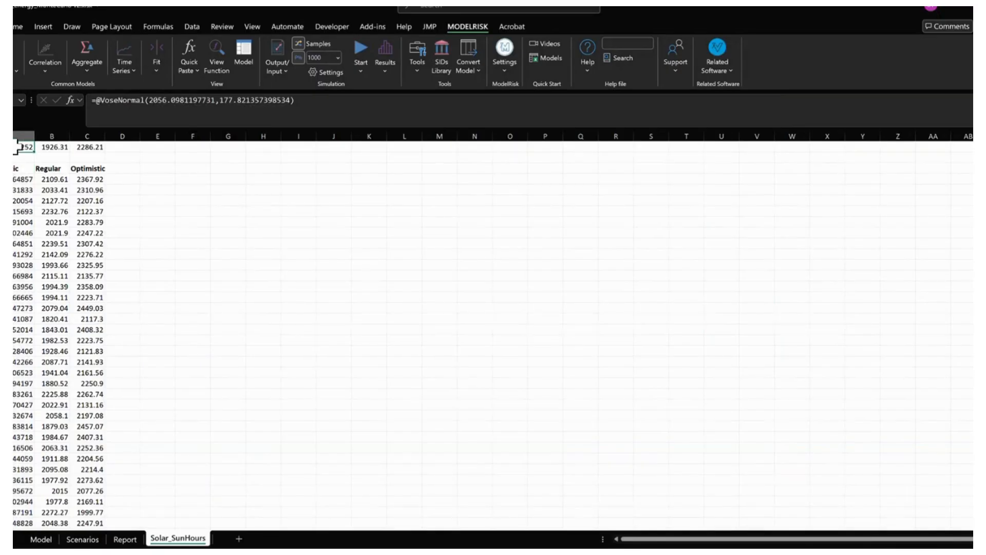
left_click(54, 149)
left_click(94, 148)
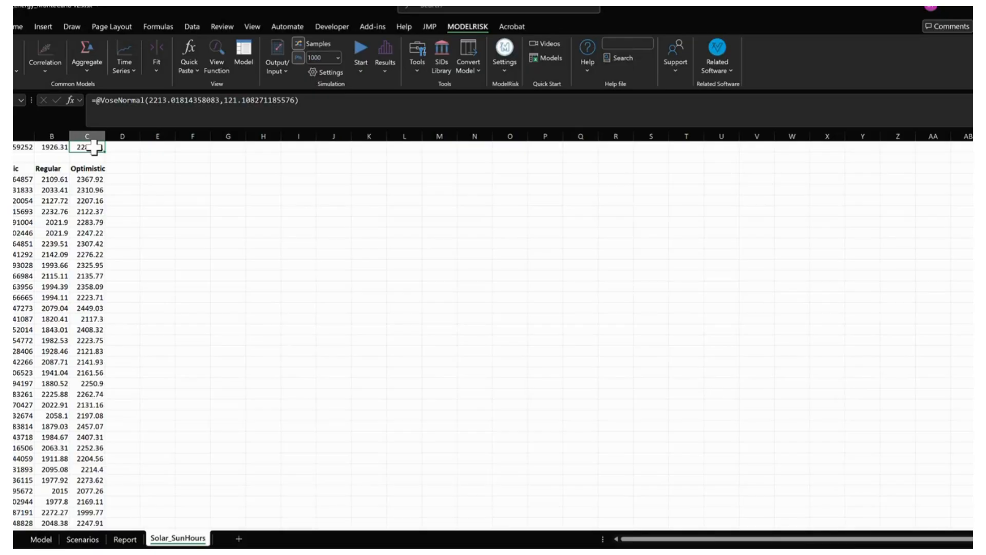
- Open the Scenarios sheet and widen column A so the scenario names fit
left_click(84, 539)
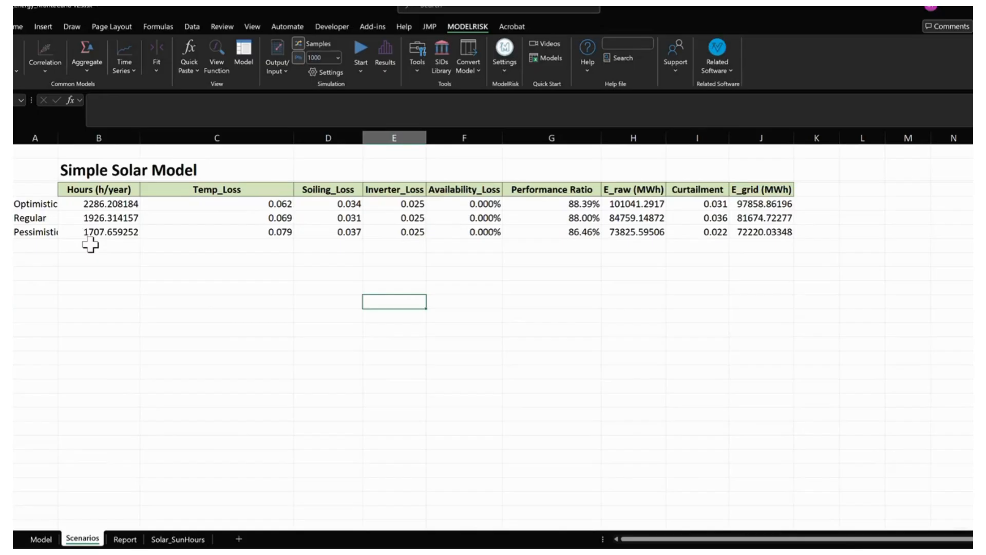
left_click_drag(105, 204, 749, 232)
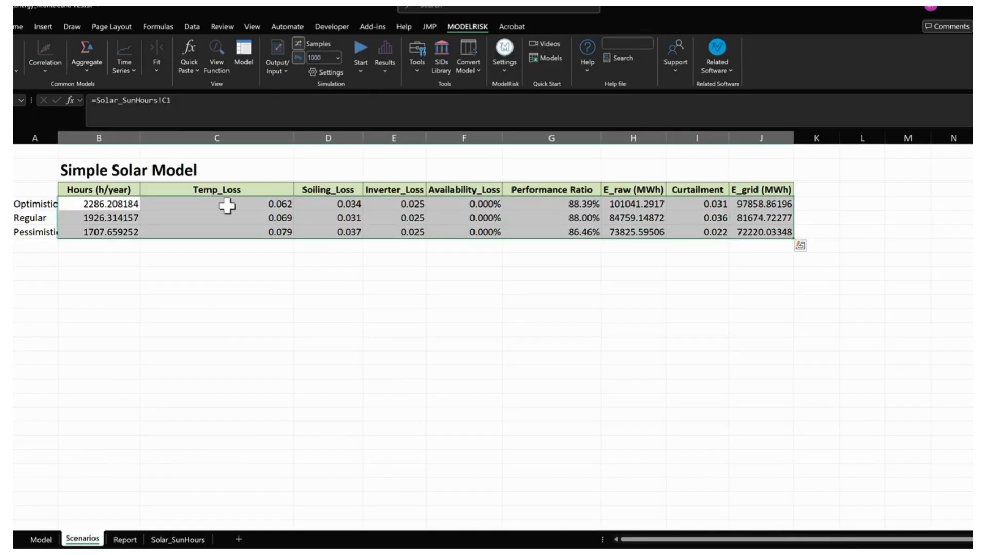
left_click(132, 249)
left_click(88, 206)
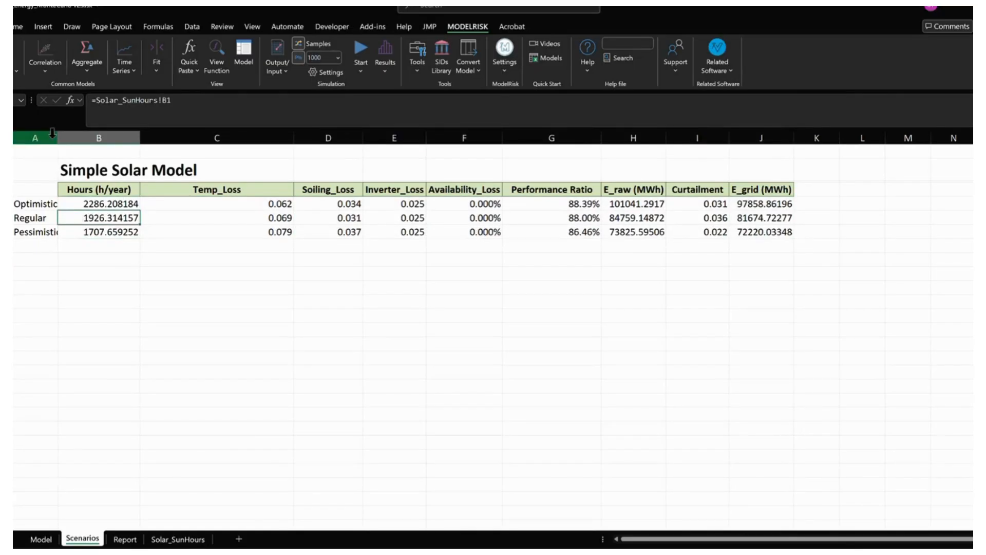
left_click_drag(57, 137, 76, 137)
left_click(129, 272)
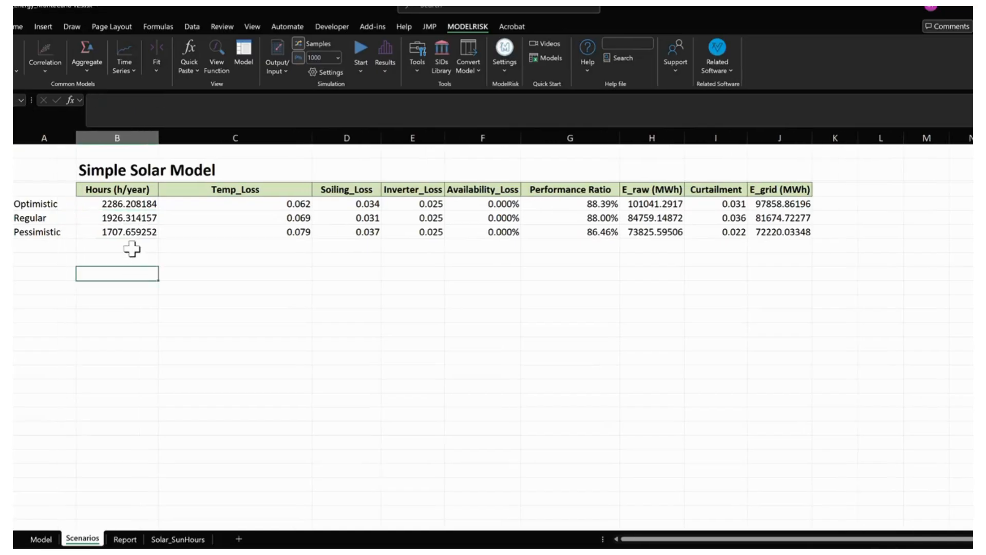
- Examine the Hours, loss and Performance Ratio values and formulas across the Optimistic, Regular and Pessimistic scenarios
left_click(117, 204)
left_click(113, 218)
left_click_drag(294, 204, 664, 237)
left_click(384, 259)
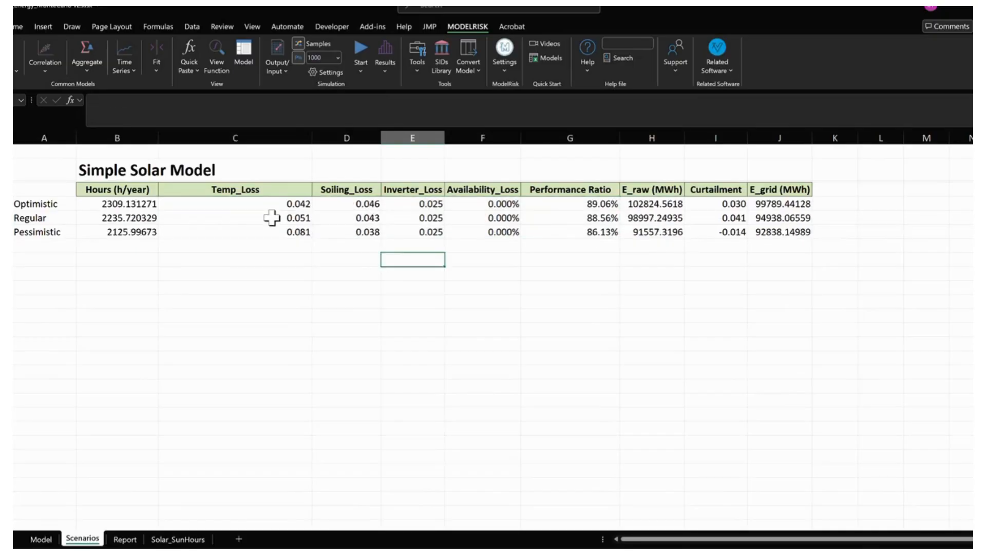
left_click_drag(273, 206, 349, 232)
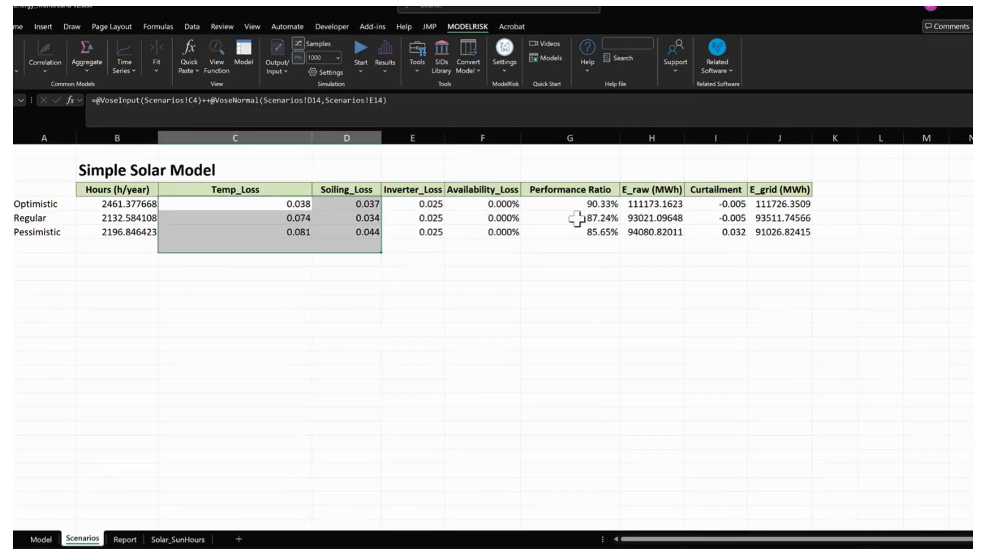
left_click_drag(562, 205, 583, 230)
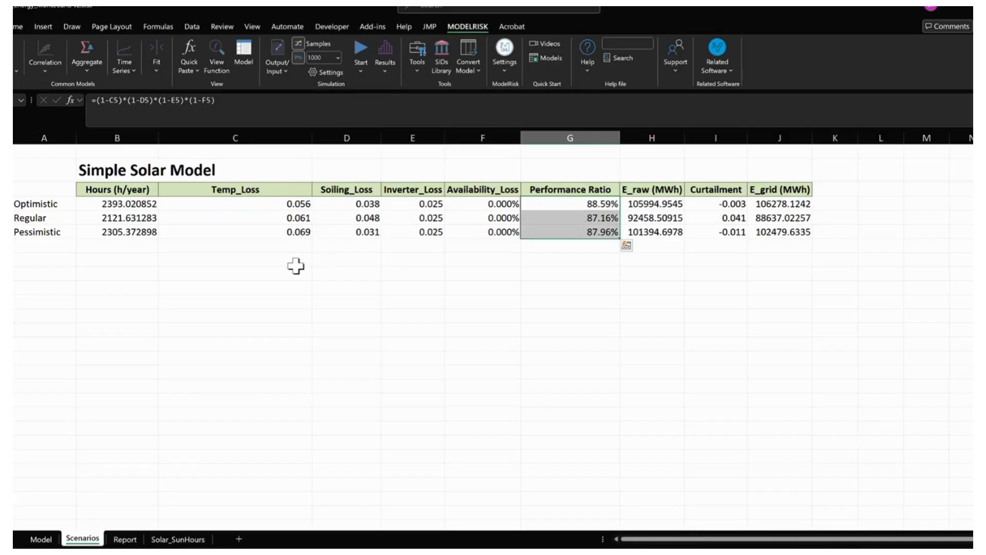
left_click(274, 268)
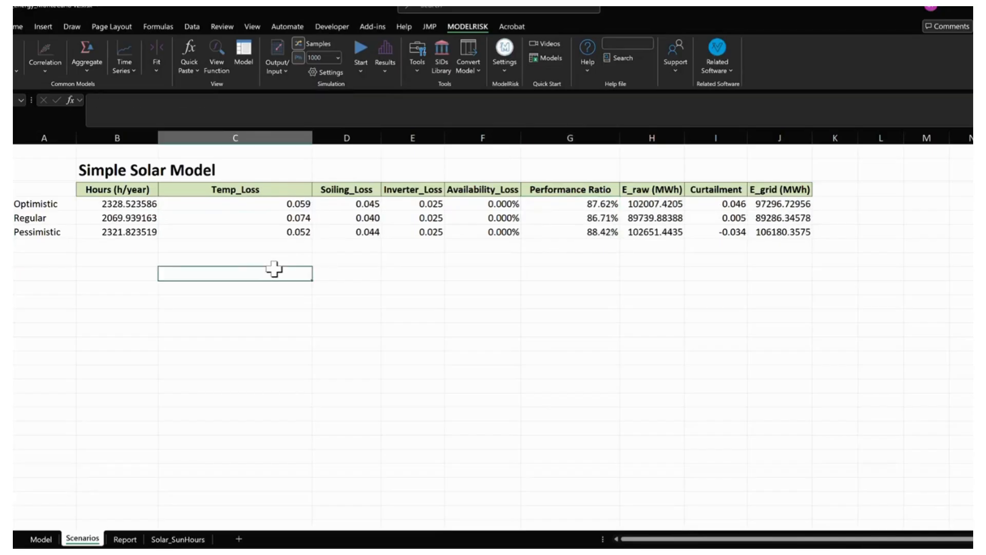
left_click_drag(112, 204, 115, 230)
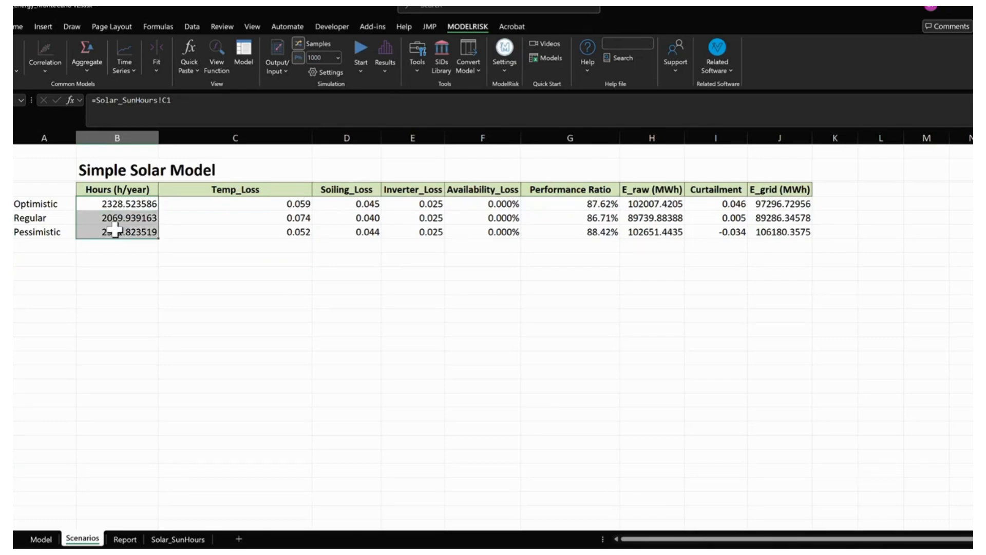
left_click(250, 291)
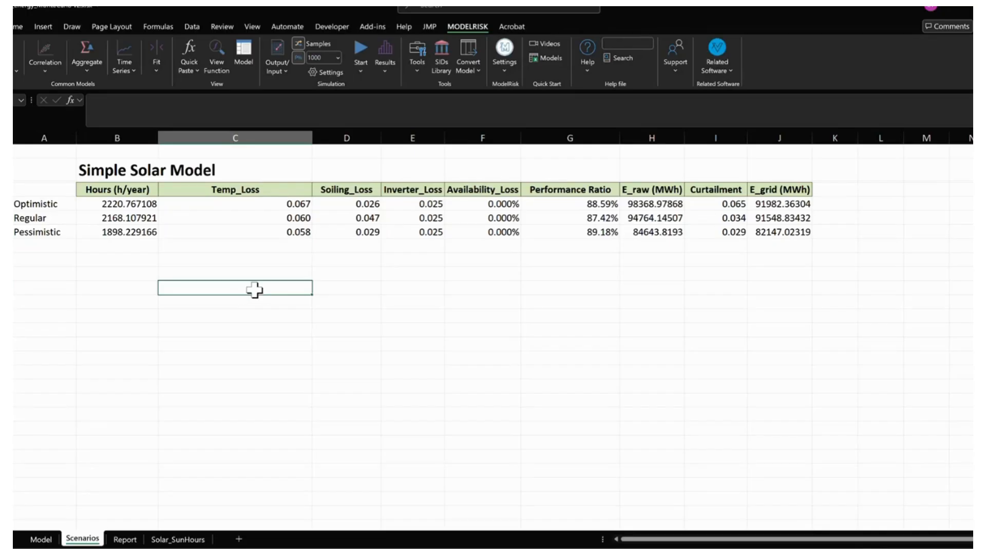
- Reopen the simulation results and remove the Performance Ratio output from the first histogram
left_click(390, 43)
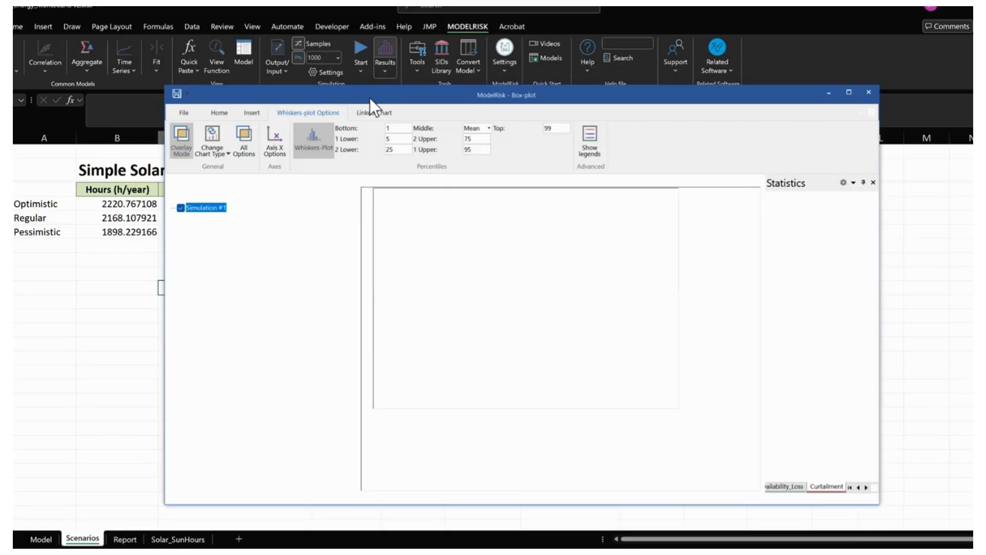
left_click_drag(374, 97, 383, 78)
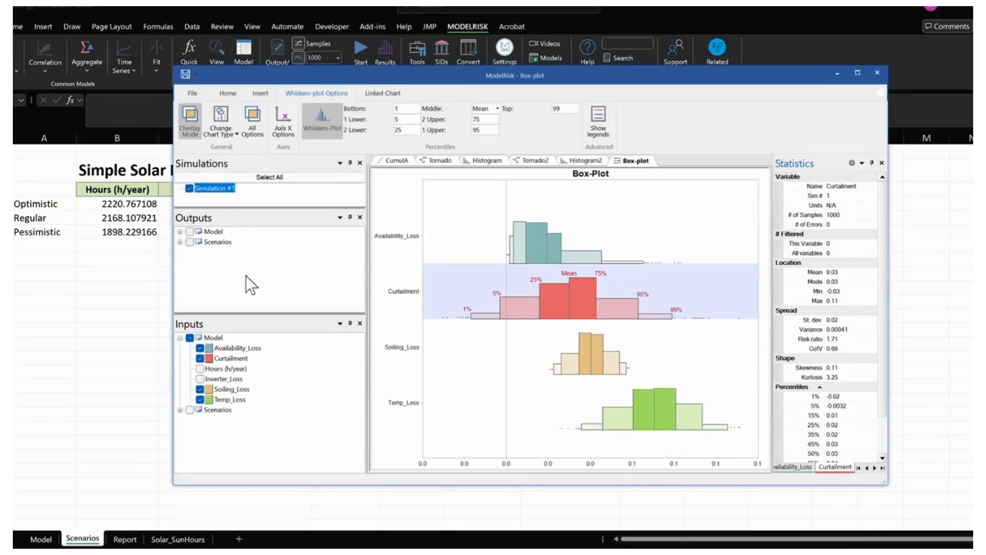
left_click(488, 162)
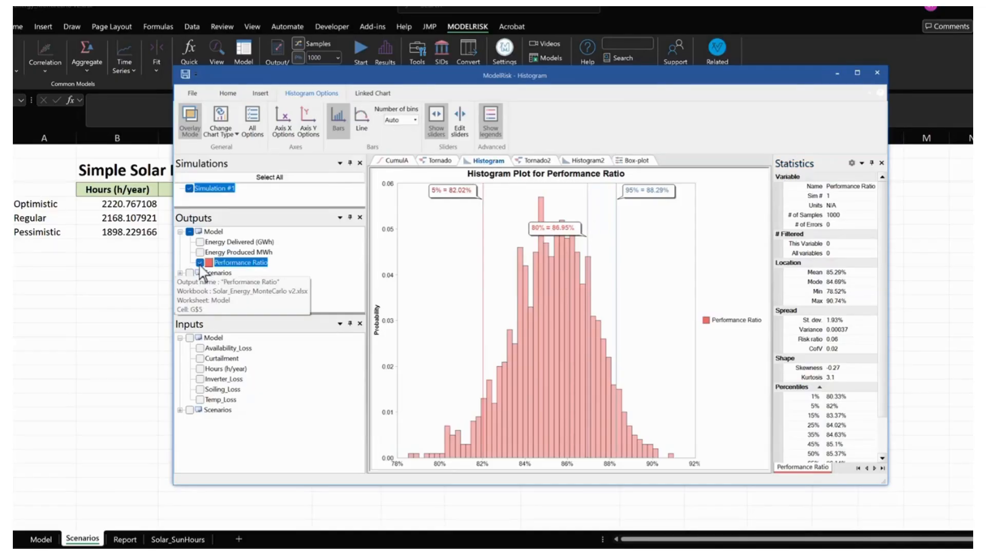
left_click(200, 262)
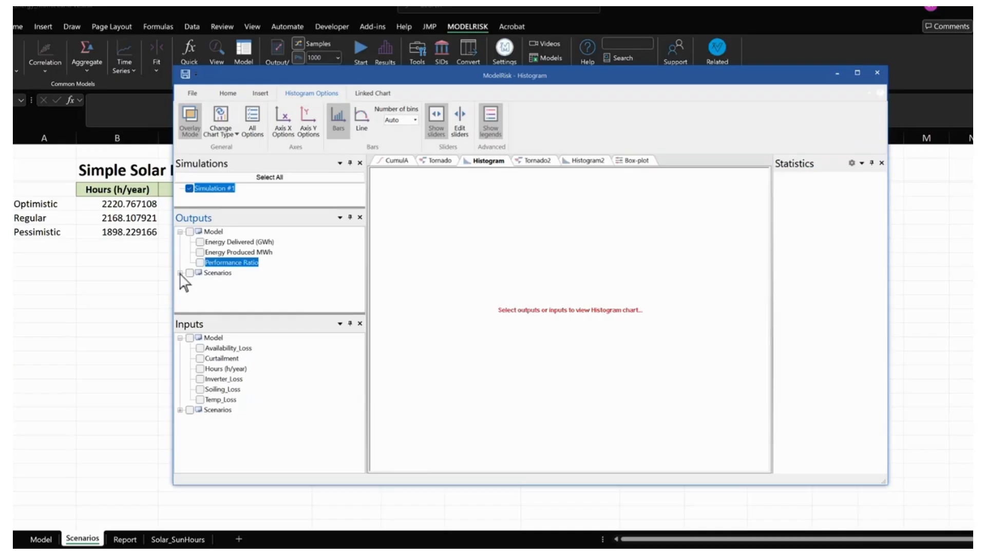
- Expand the Scenarios outputs, collapse the Model outputs and plot Energy Delivered (GWh) Optimistic in the histogram
left_click(180, 273)
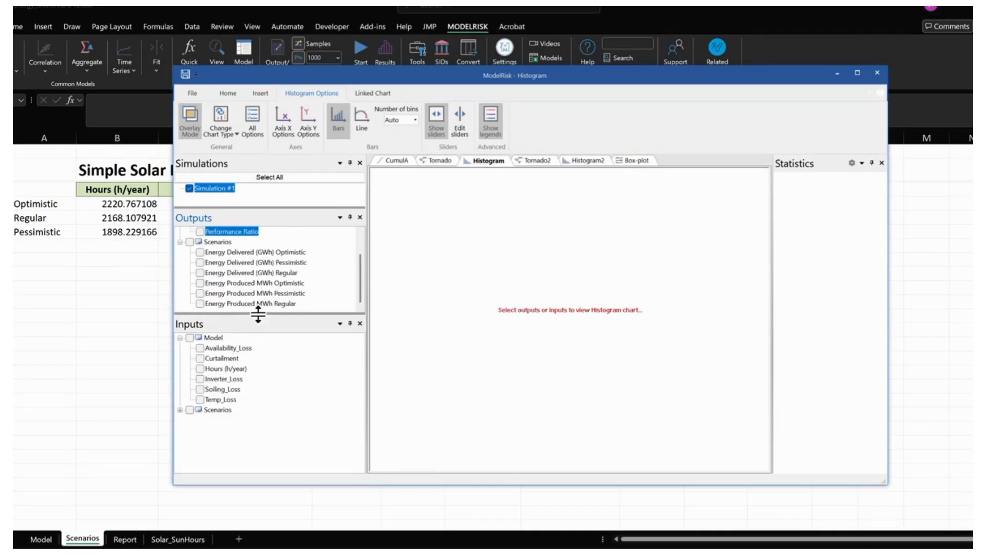
left_click_drag(257, 312, 257, 361)
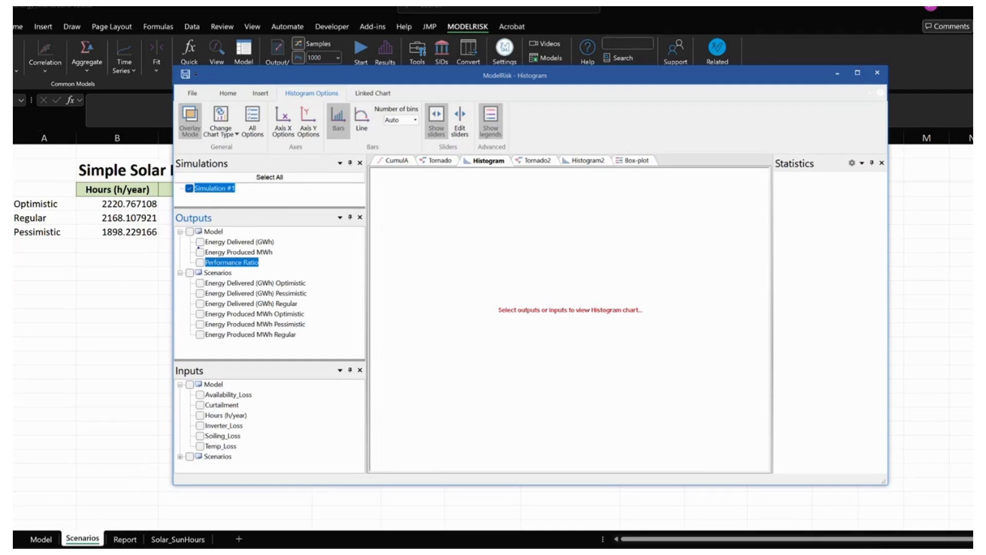
mouse_move(196, 241)
left_mouse_down()
mouse_move(56, 516)
mouse_move(179, 261)
mouse_move(205, 268)
mouse_move(203, 277)
left_mouse_up()
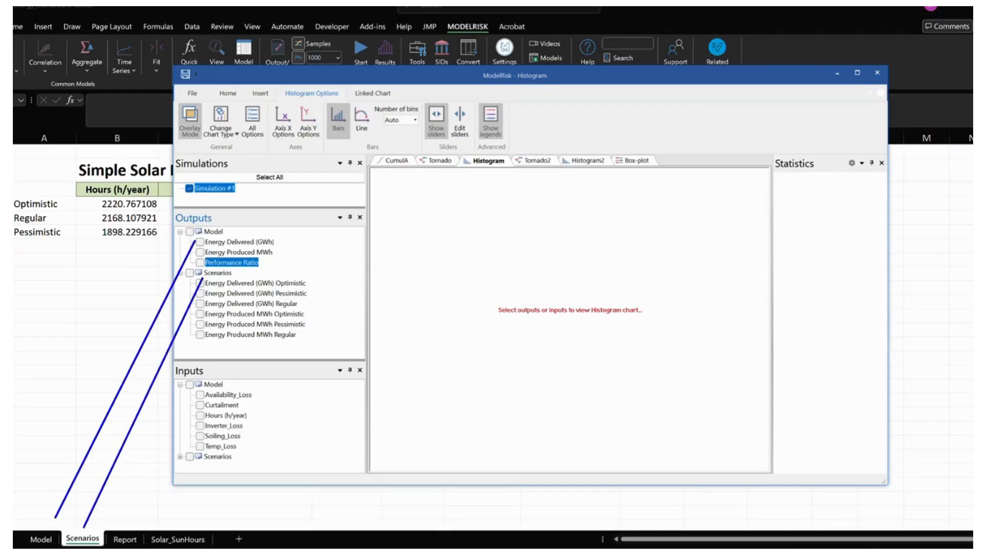
key("Escape")
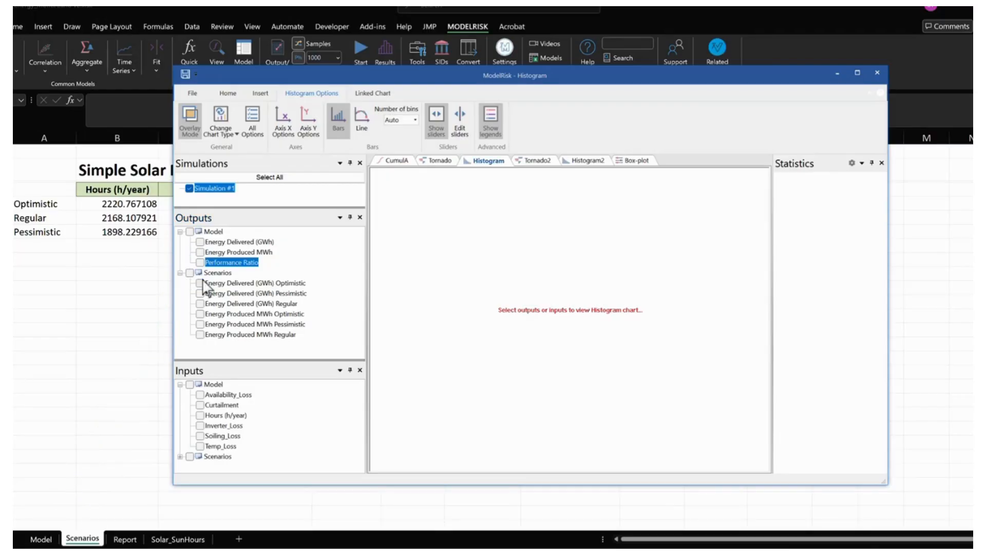
left_click(180, 232)
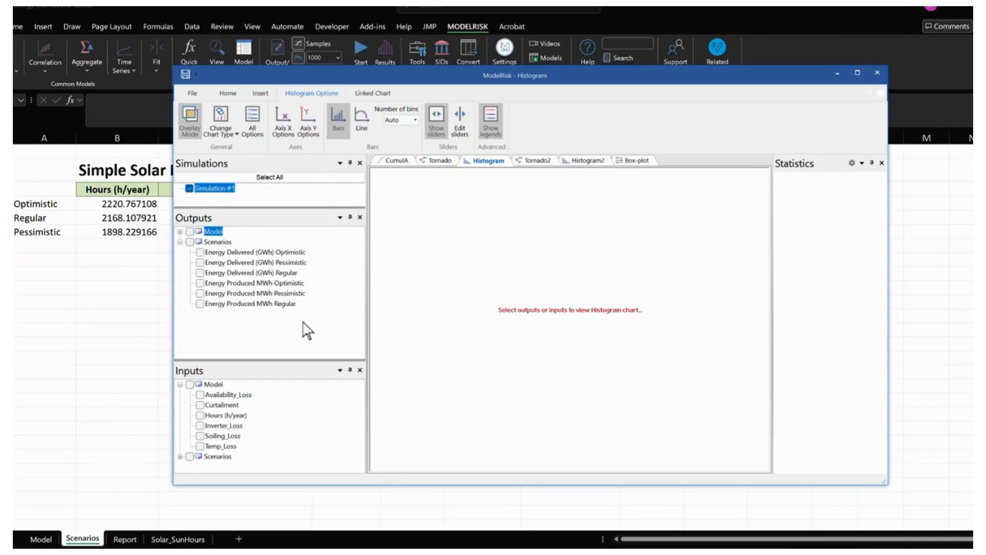
left_click(200, 252)
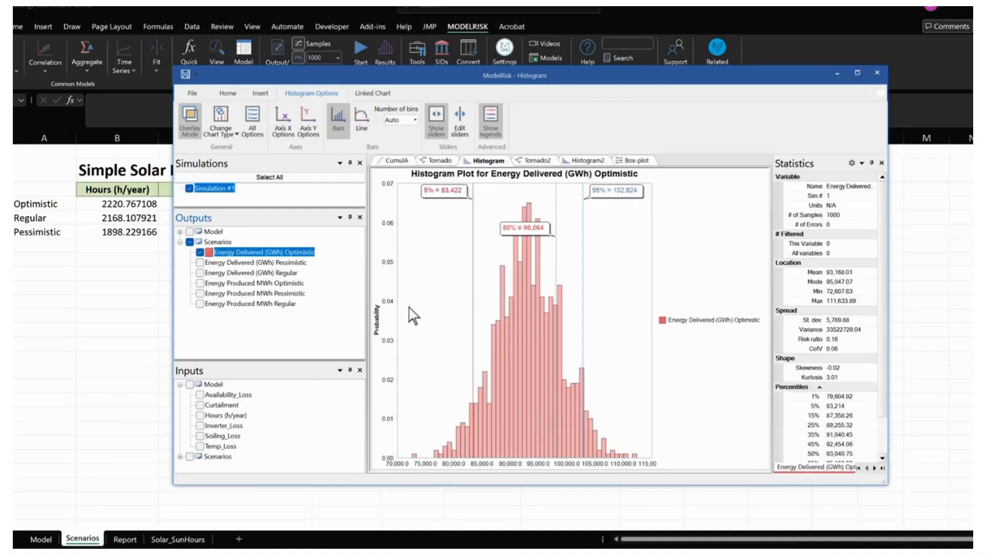
- Overlay Energy Delivered (GWh) Pessimistic and Regular on the Optimistic histogram and change the chart type to Cumulative Ascending
left_click(200, 262)
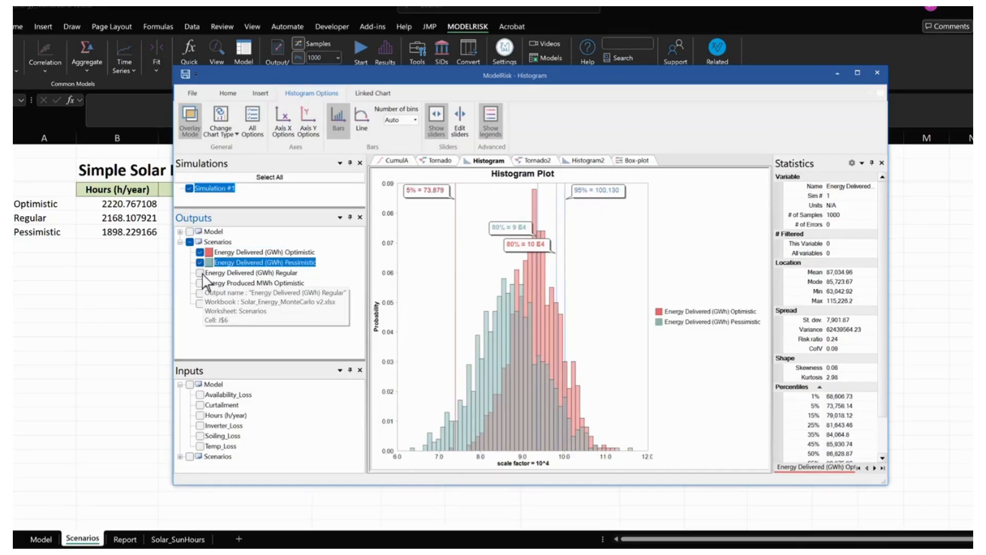
left_click(200, 273)
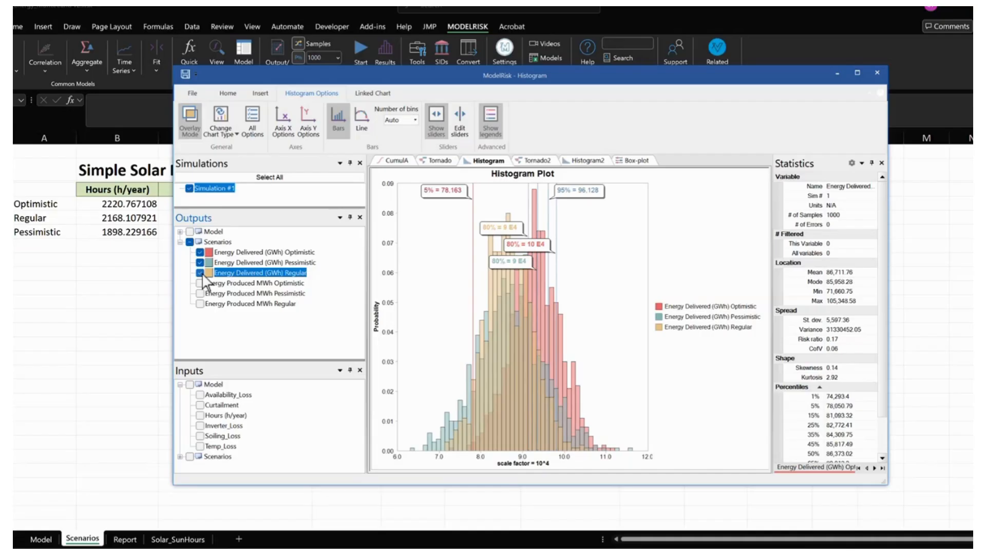
left_click(226, 129)
left_click(226, 151)
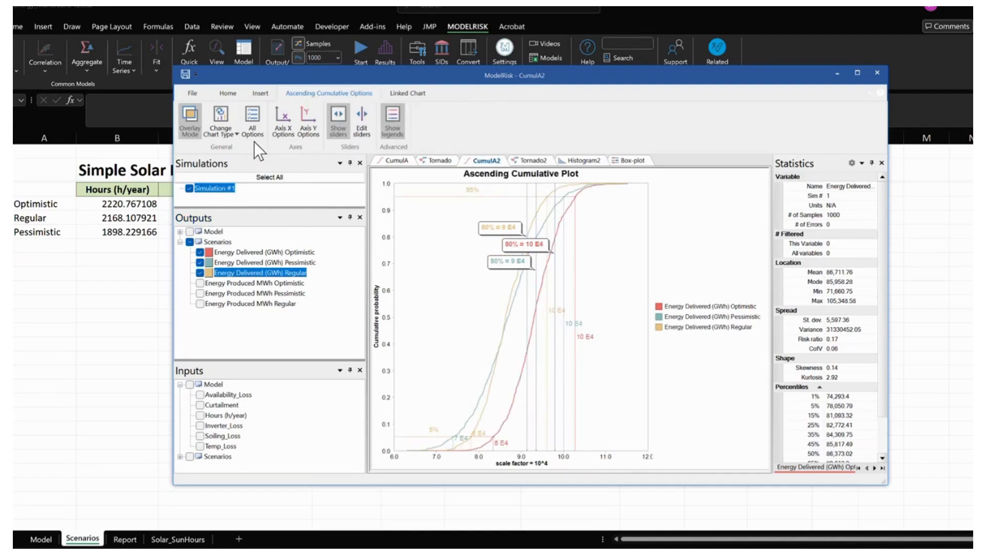
- Widen the results window on both sides and set the cumulative plot's X-axis scale factor to Thousands
left_click_drag(888, 236, 962, 236)
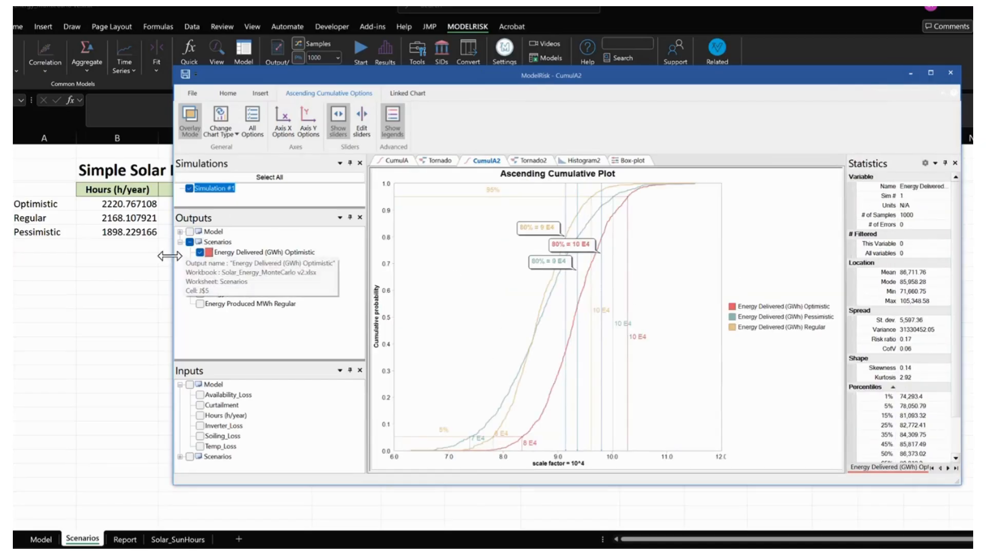
left_click_drag(171, 256, 100, 259)
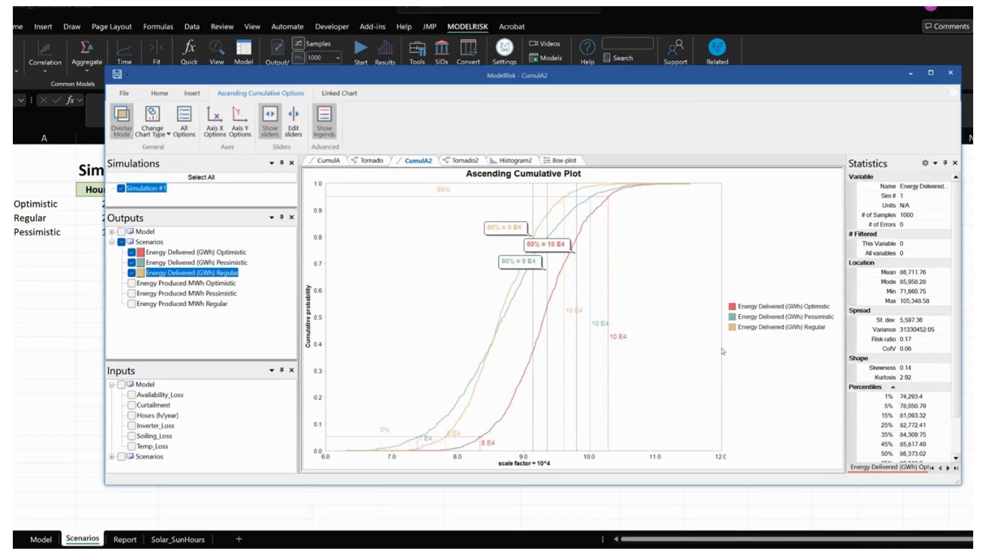
right_click(522, 461)
left_click(216, 135)
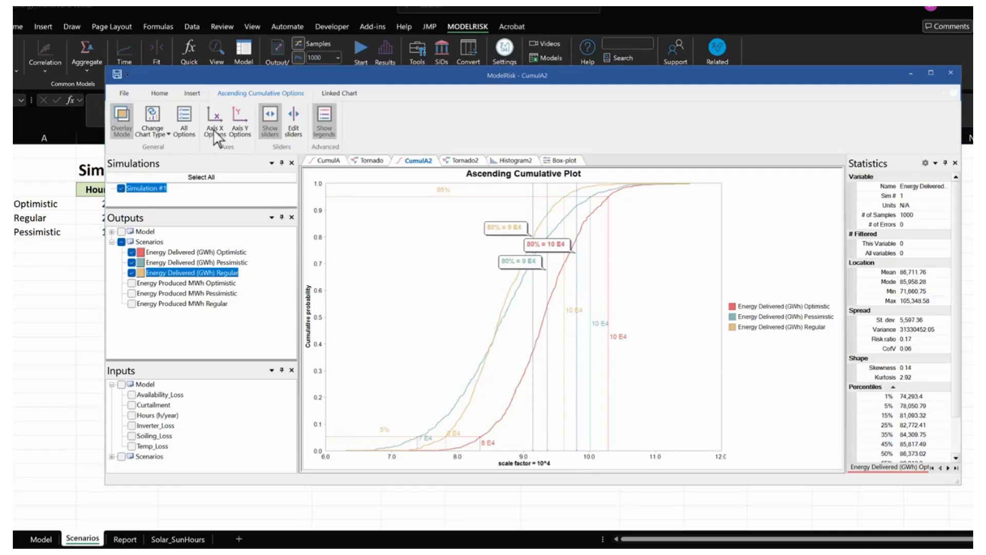
left_click(216, 135)
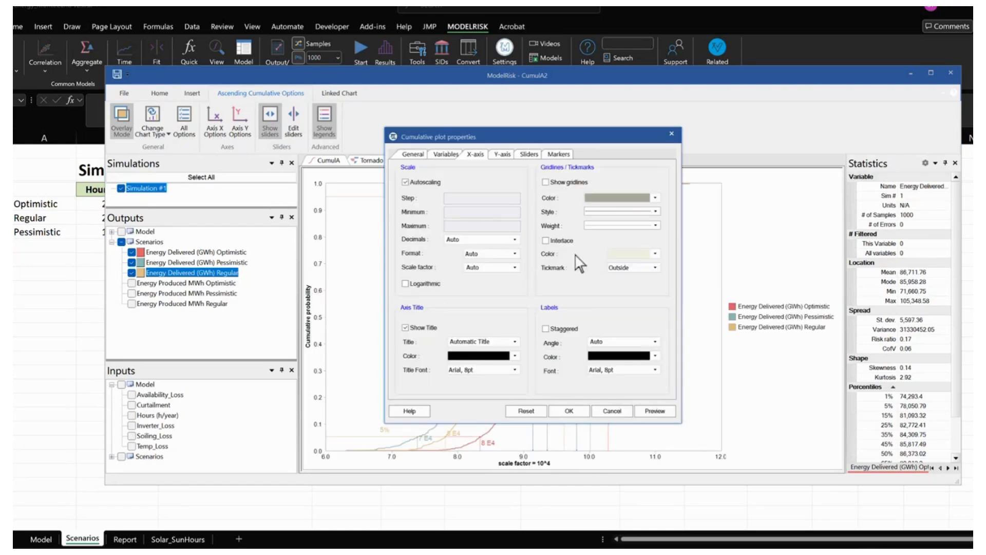
left_click(514, 268)
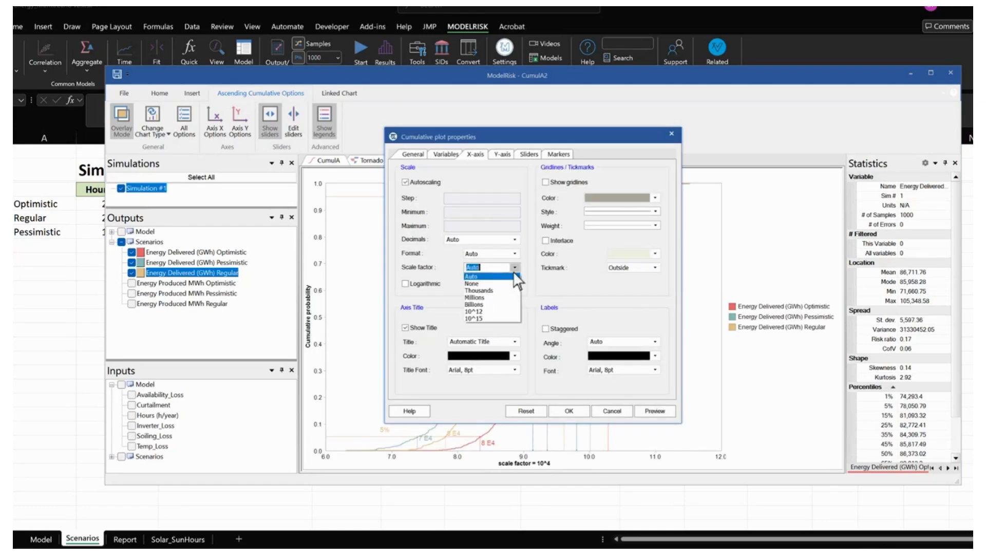
left_click(481, 292)
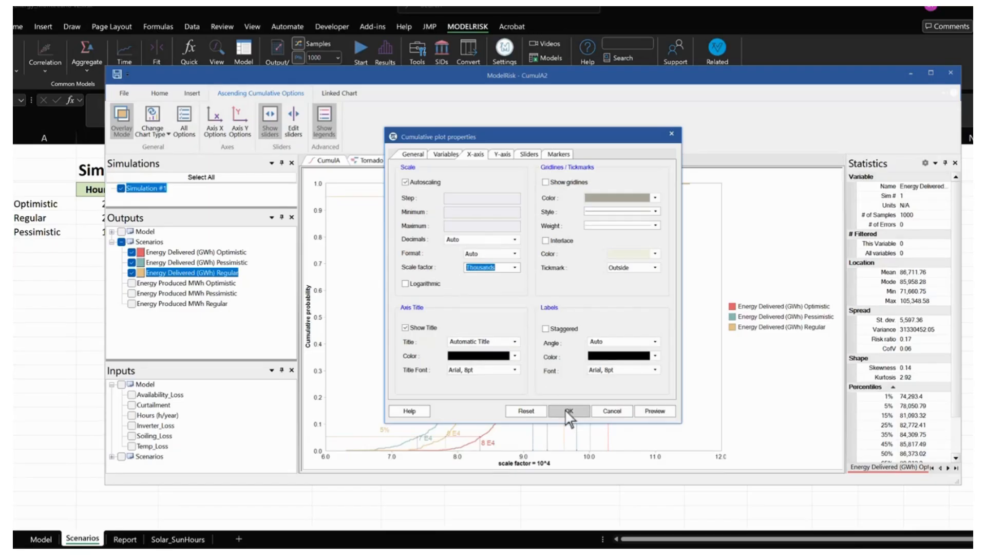
left_click(568, 411)
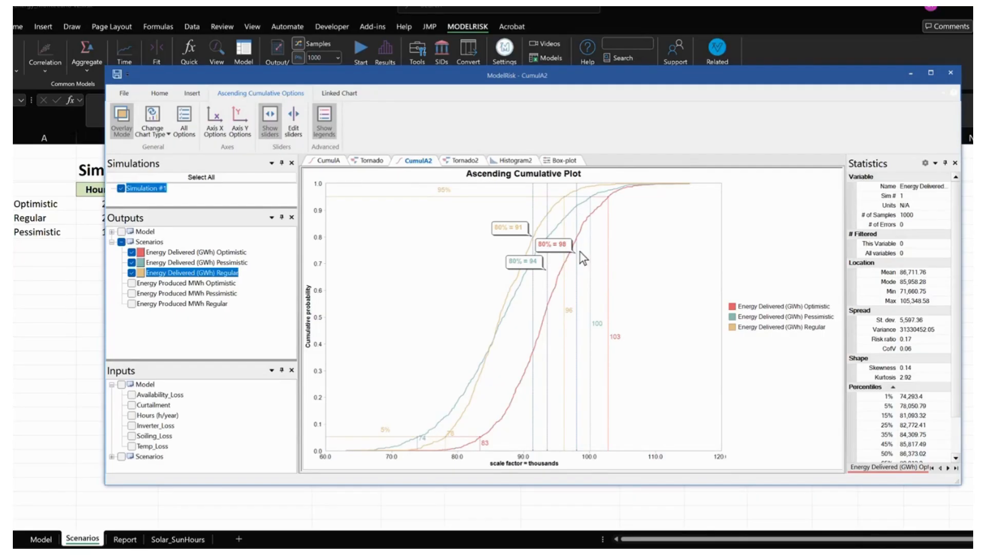
- Change the scenario comparison chart to a Box-Plot and display it as a Whiskers-Plot
mouse_move(567, 257)
left_click(152, 123)
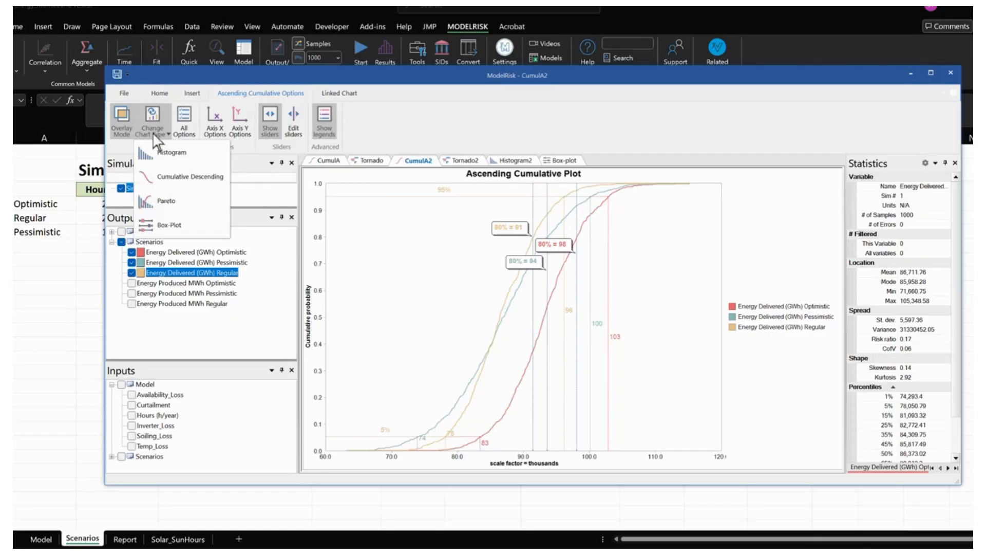
left_click(177, 226)
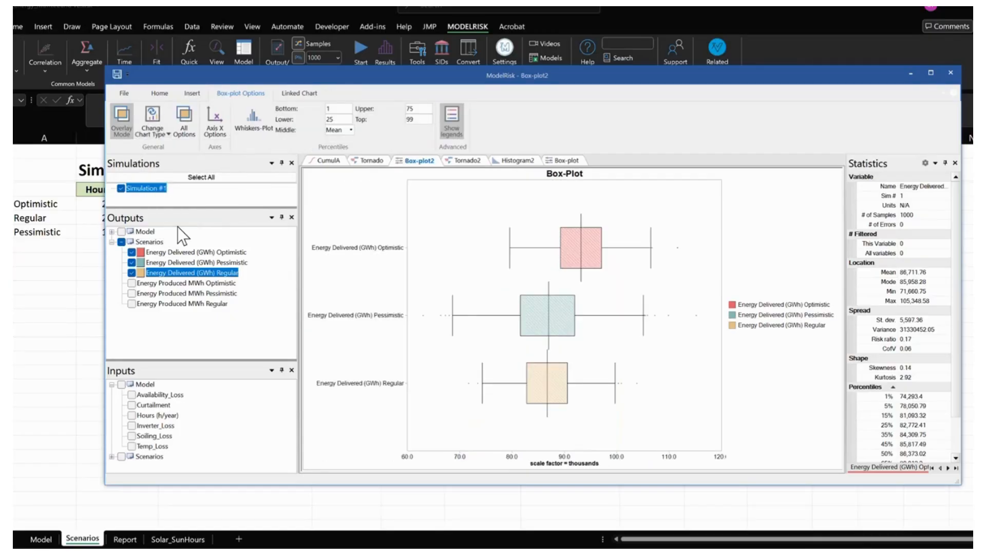
left_click(236, 114)
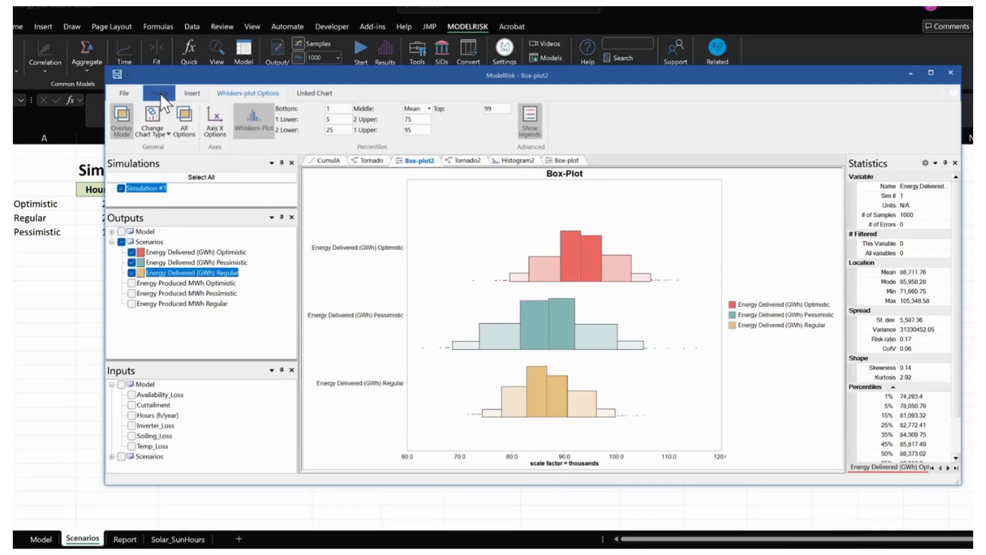
- Insert a Tornado chart and set its output to Energy Delivered (GWh) Optimistic
left_click(191, 94)
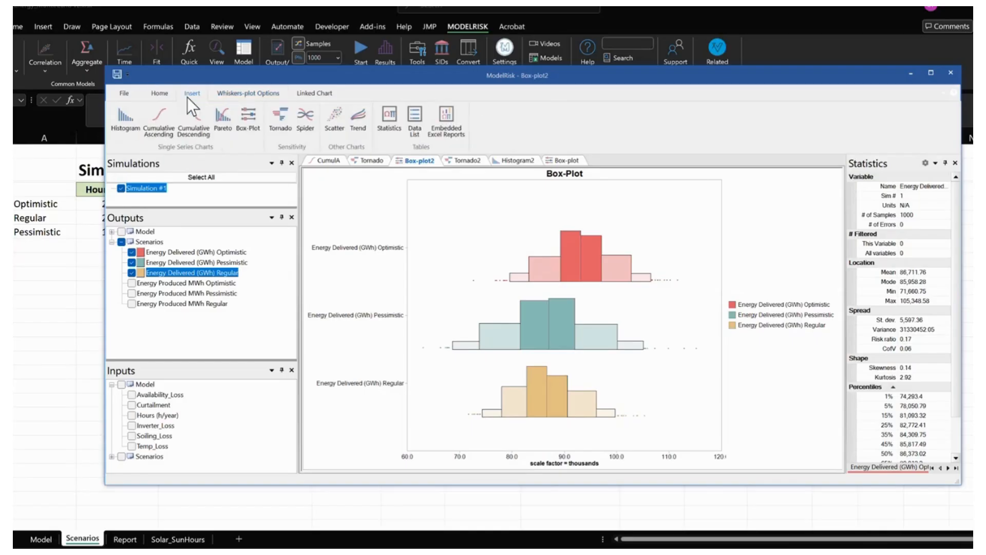
left_click(279, 129)
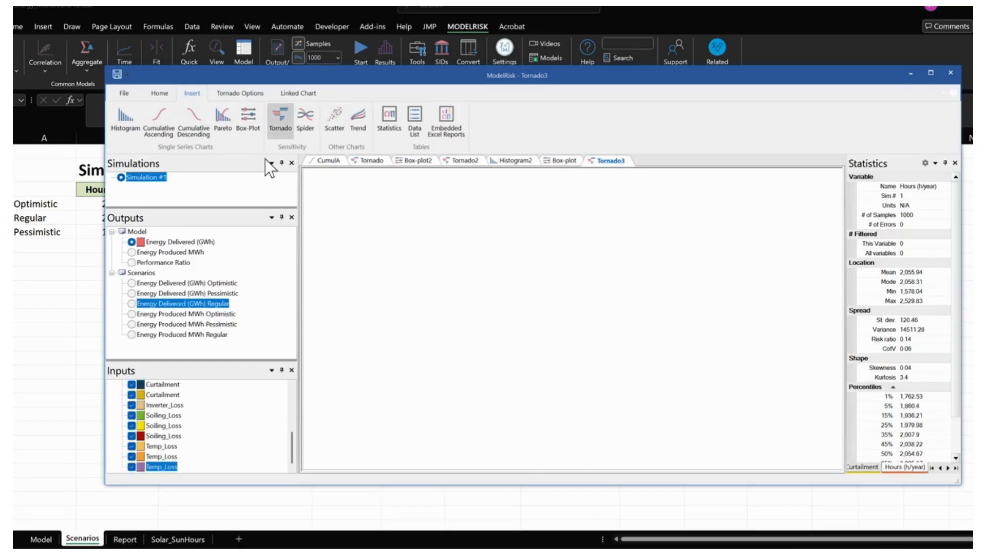
left_click(131, 283)
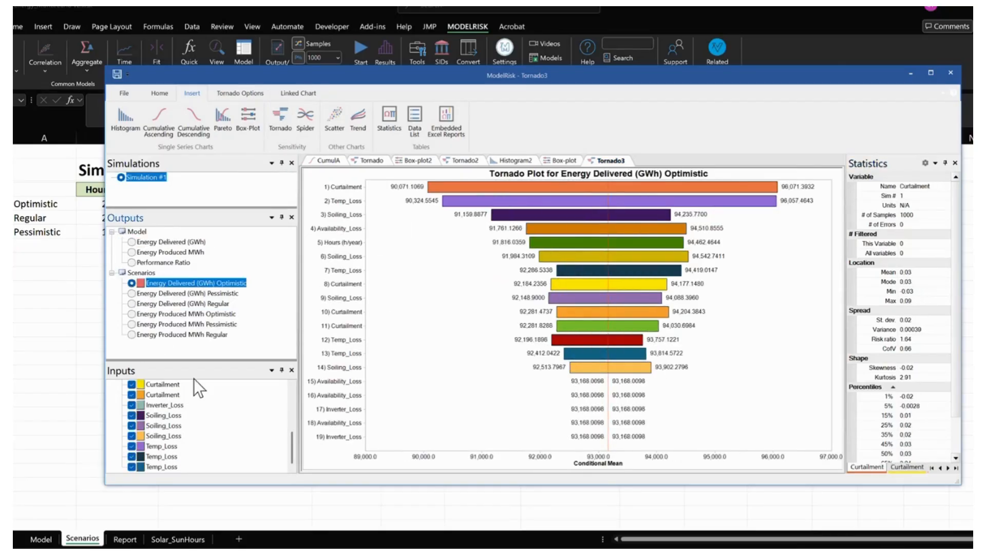
- Enlarge the Inputs list, exclude all Model inputs from the tornado chart and collapse their group
left_click_drag(205, 362, 205, 343)
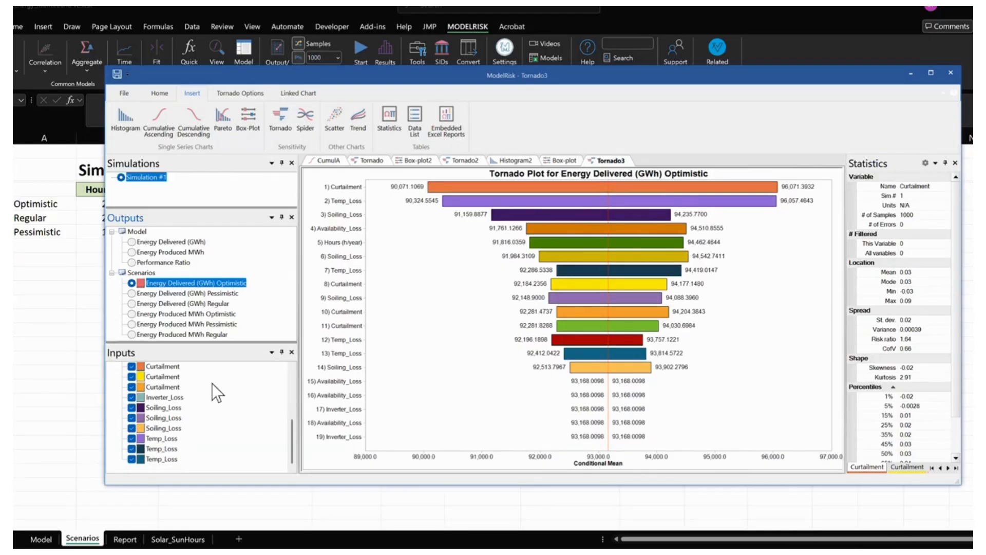
left_click_drag(288, 444, 293, 387)
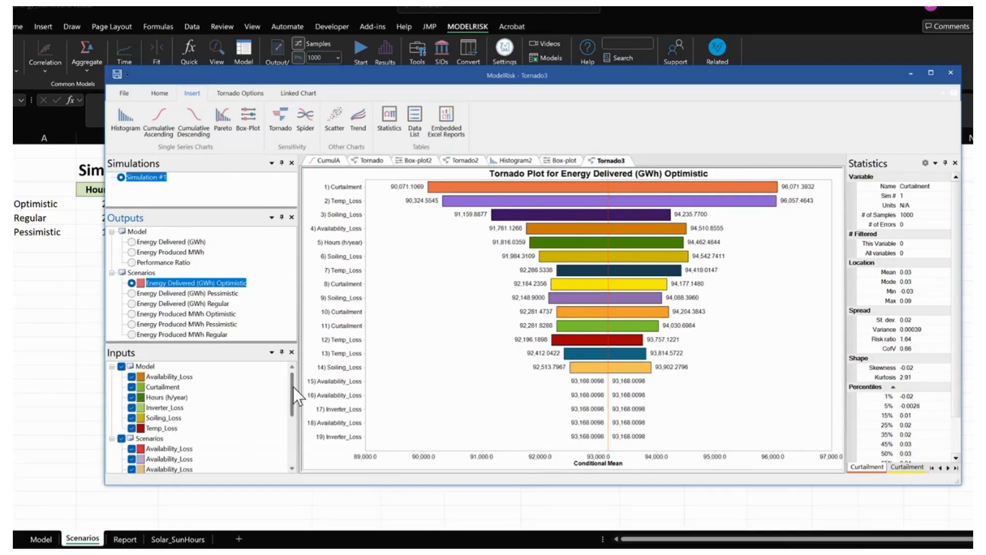
left_click(121, 366)
left_click(122, 366)
left_click(113, 368)
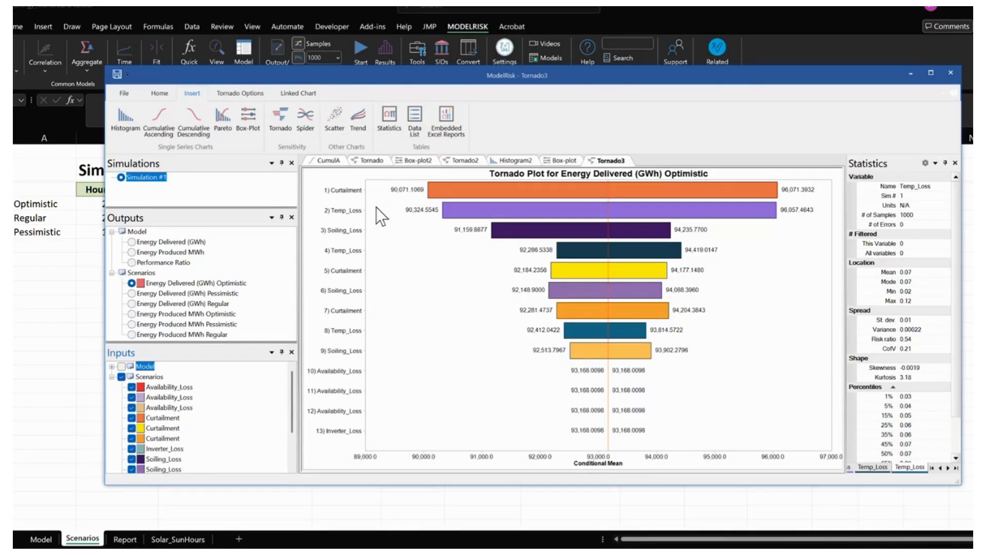
- Examine the tornado bars to identify which scenario cells the Curtailment, Soiling_Loss and Availability_Loss inputs come from
mouse_move(529, 346)
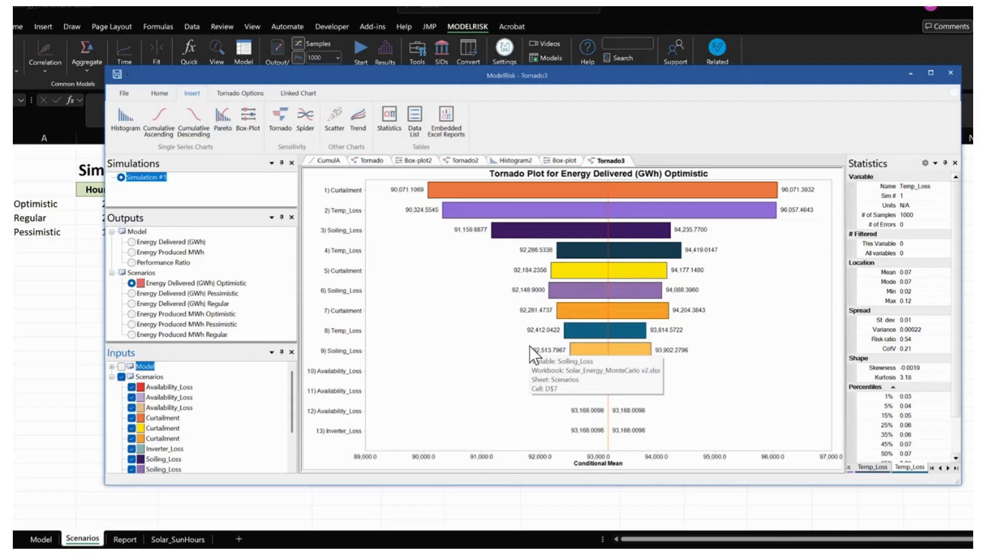
mouse_move(473, 186)
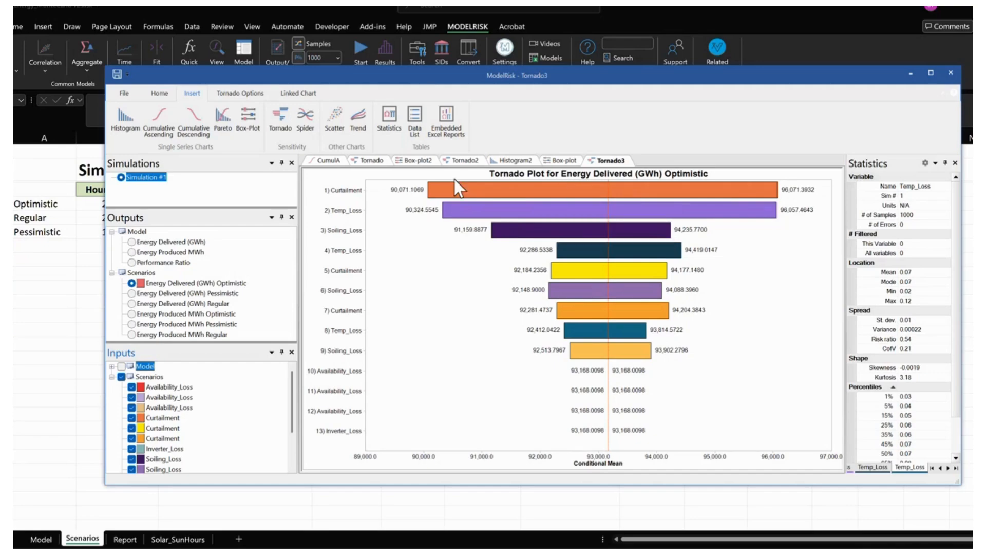
mouse_move(715, 187)
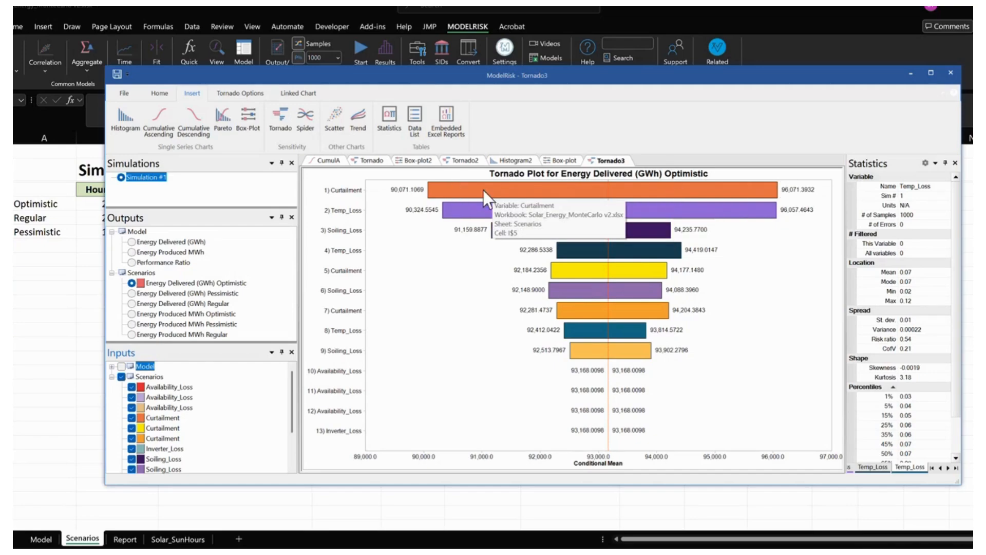
mouse_move(606, 428)
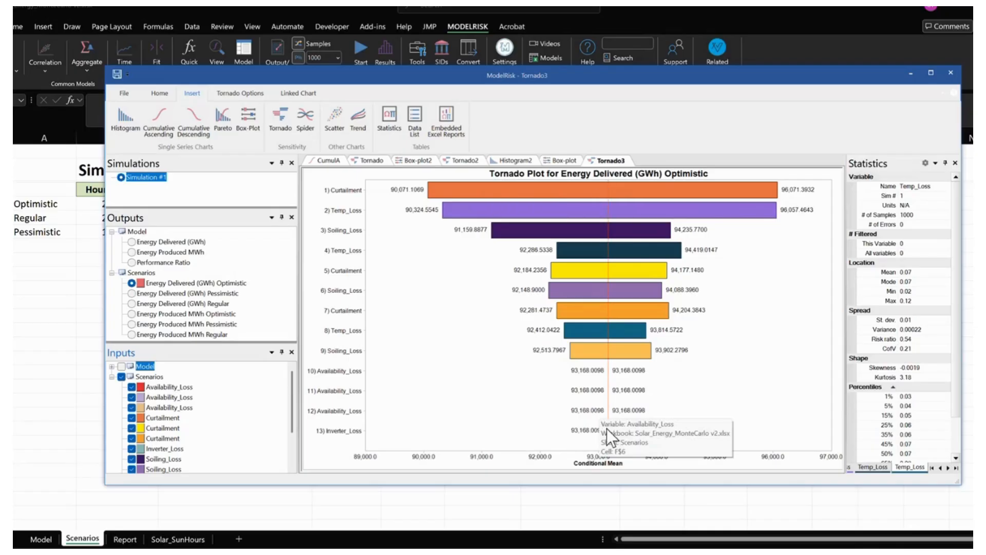
left_click_drag(661, 396, 614, 391)
key("Escape")
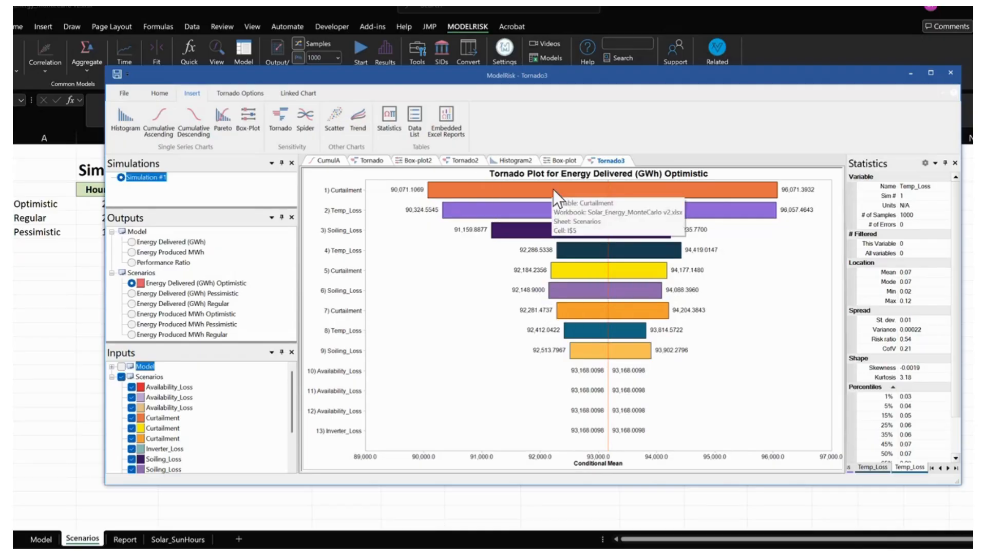
- Limit the tornado chart to the variables ranked 1 to 5 and select the filtered variables
left_click(233, 94)
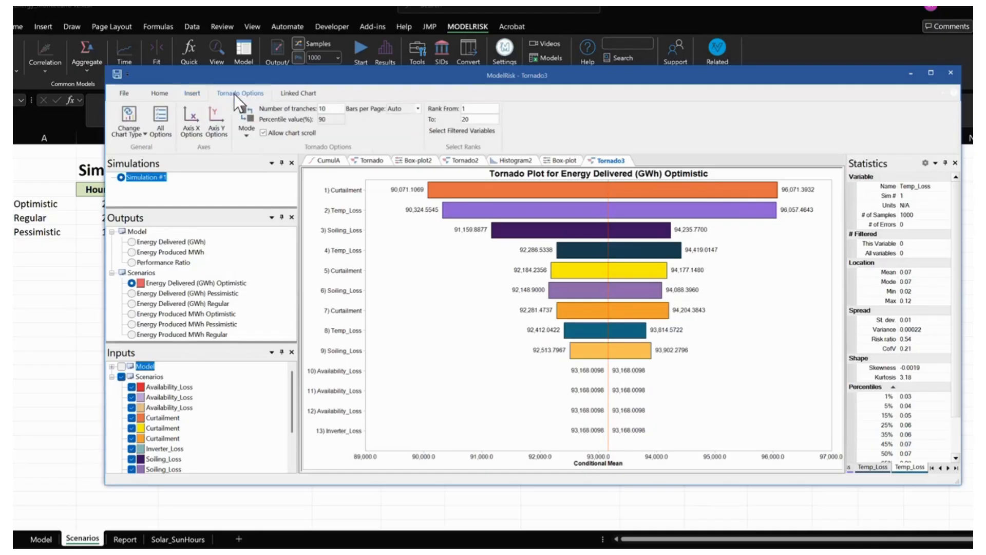
double_click(476, 120)
type("5")
left_click(475, 129)
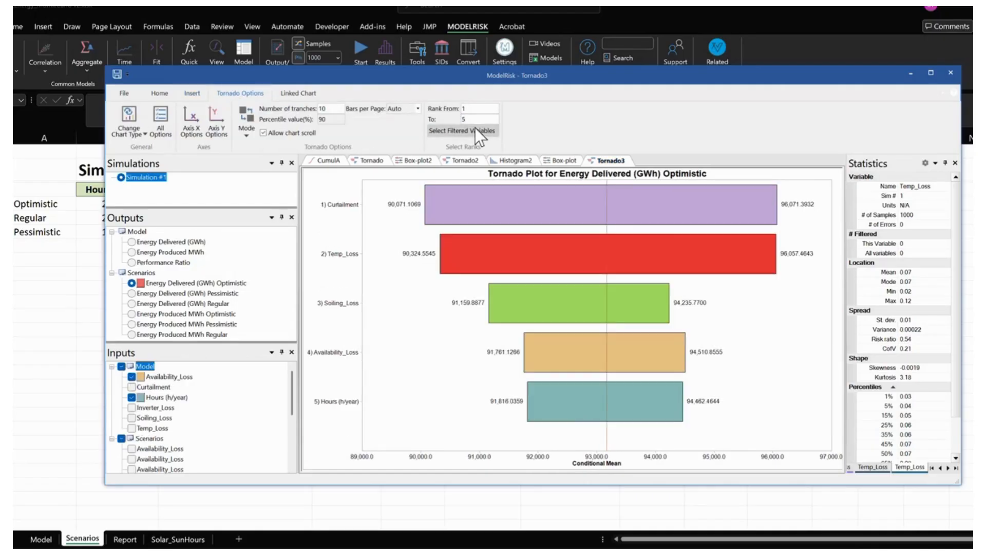
- Change the tornado chart's sensitivity mode to Rank Correlation
mouse_move(476, 246)
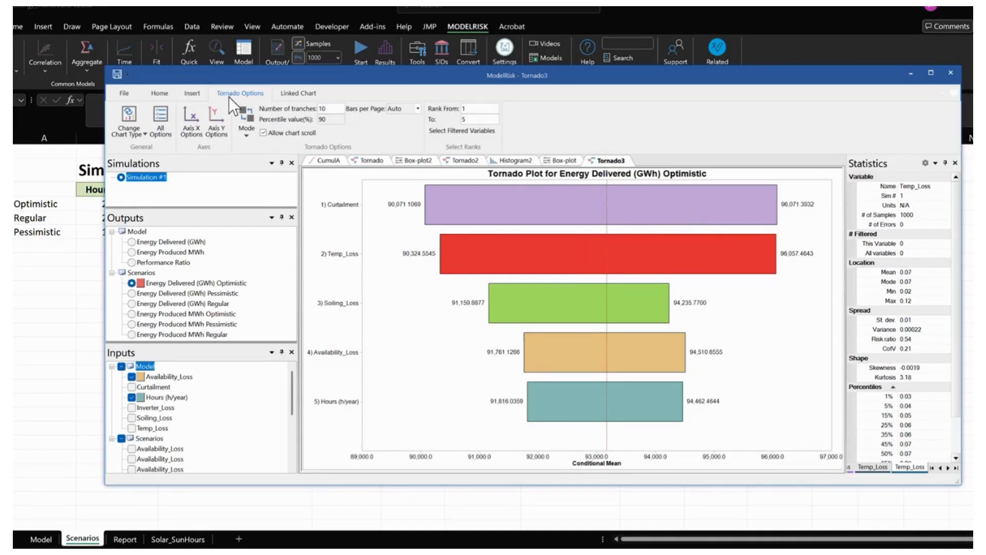
left_click(241, 126)
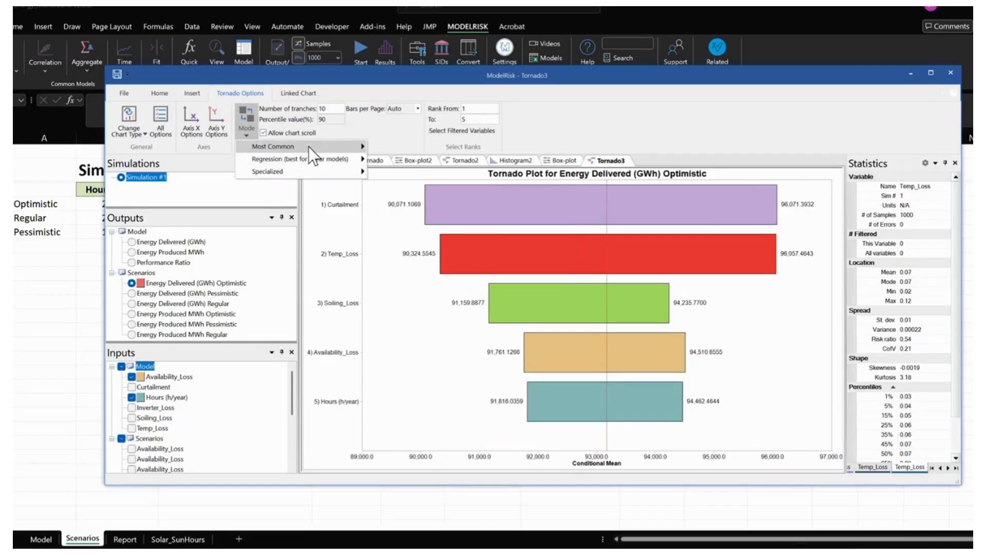
mouse_move(308, 146)
left_click(399, 182)
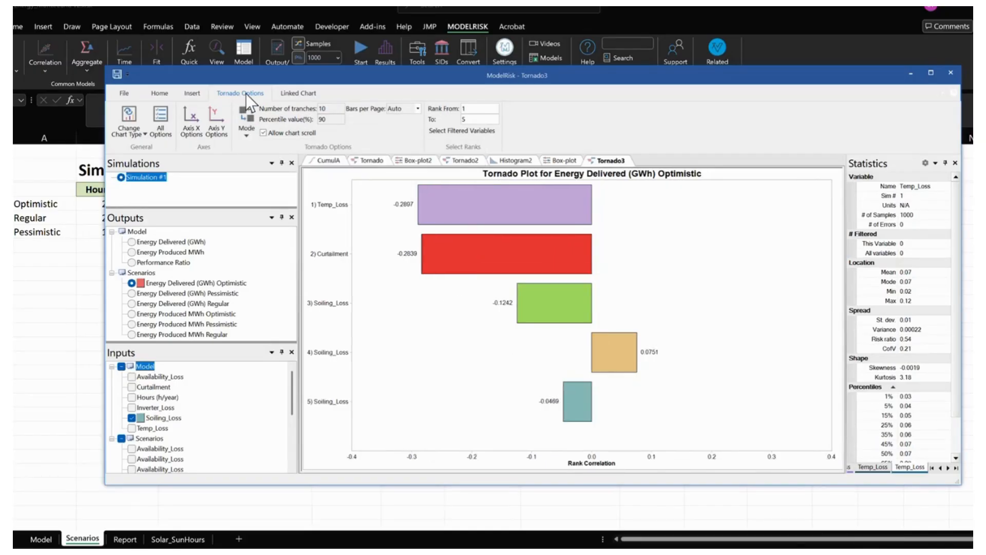
- Switch the tornado chart to the specialized mode Proportional Contribution to Spread
left_click(250, 133)
mouse_move(281, 172)
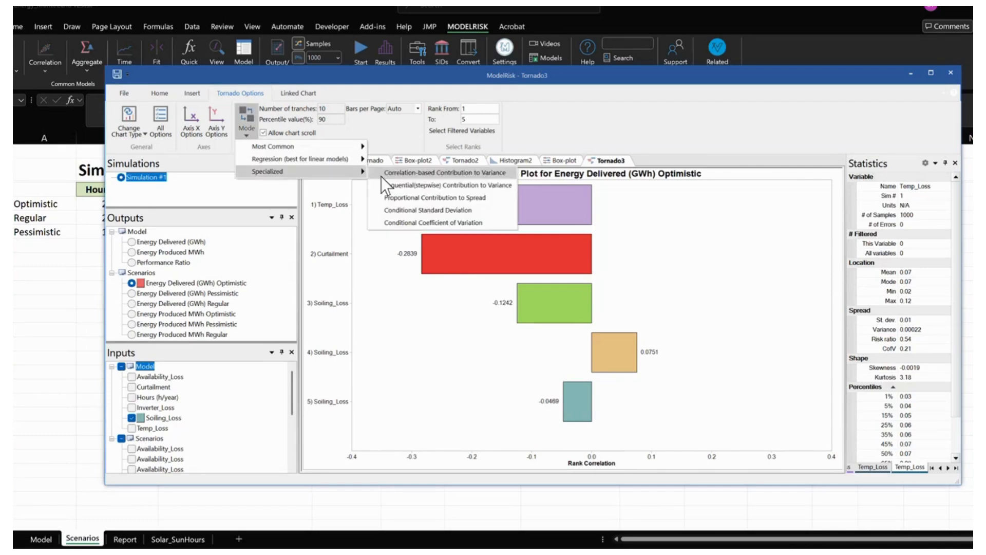
left_click(402, 197)
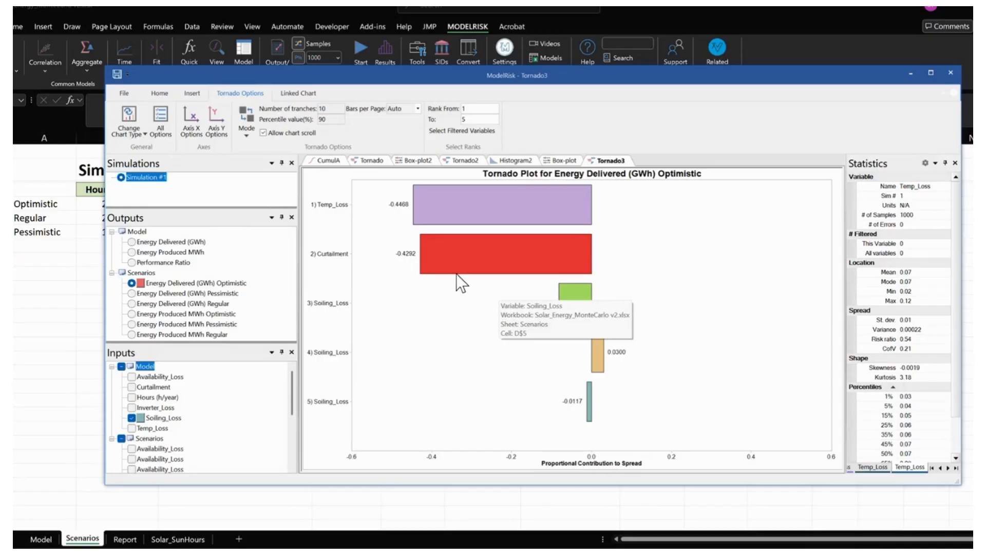
- Close the simulation results and return from the Scenarios sheet to the Model sheet
left_click(950, 72)
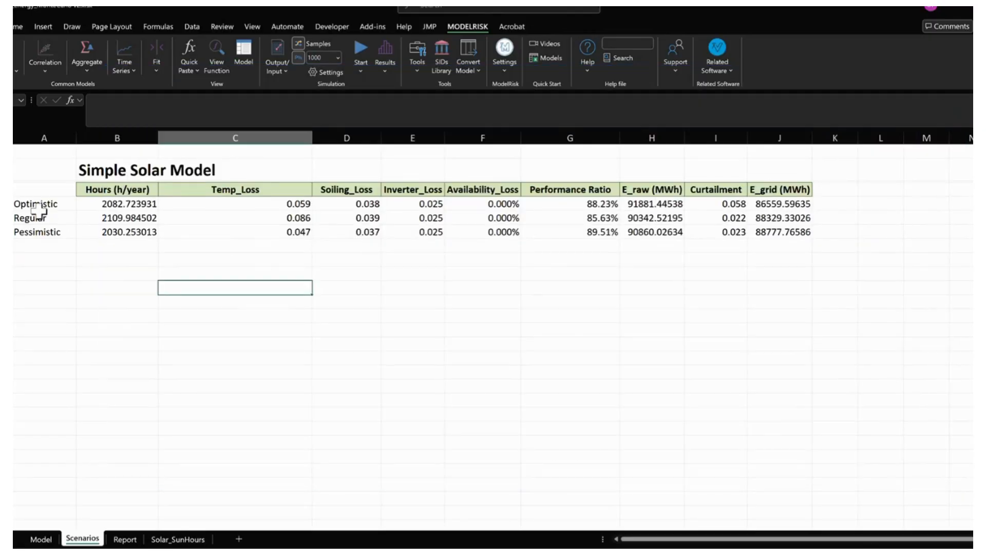
left_click(47, 232)
left_click(51, 200)
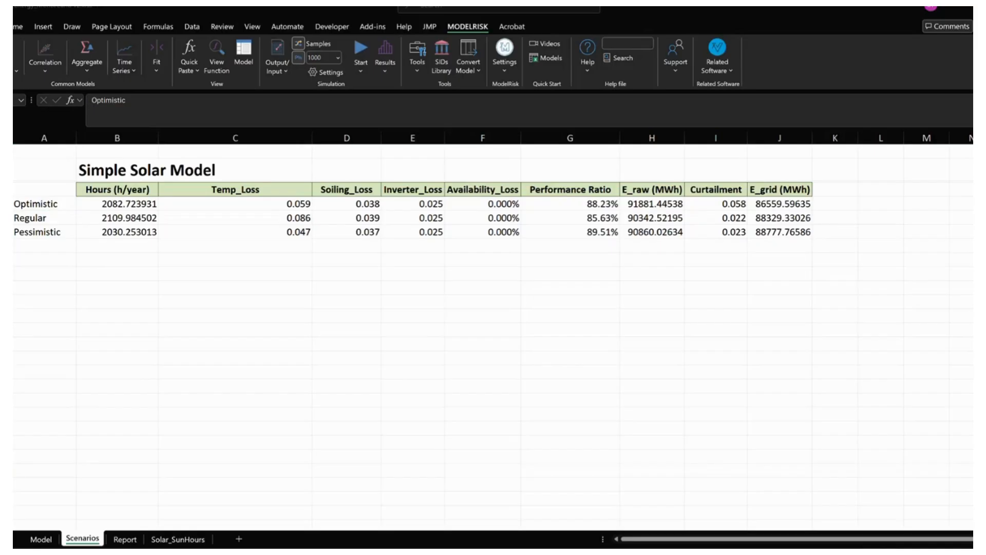
left_click(237, 371)
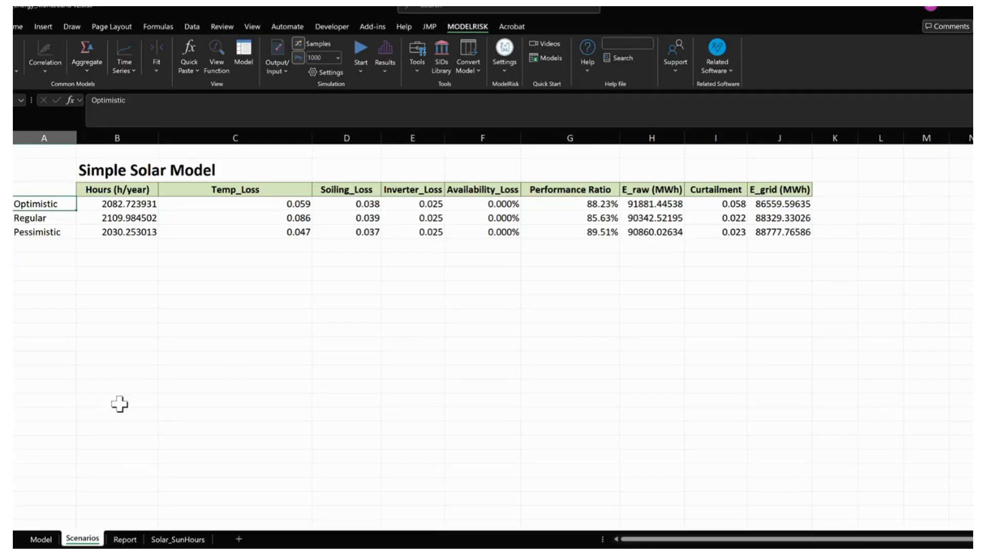
left_click(46, 541)
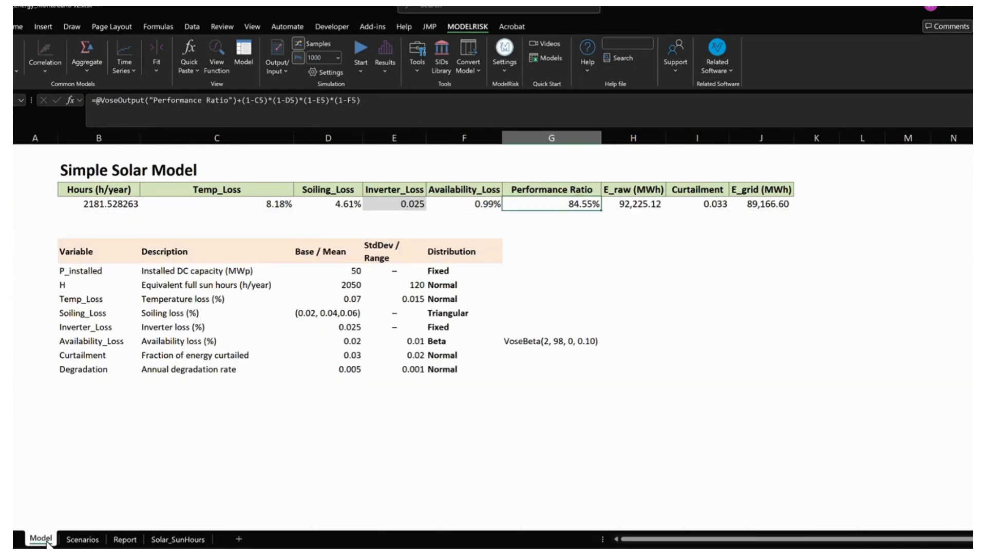
- Switch to the PowerPoint presentation and open the "What-If Simple Correlation" slide
left_click(514, 552)
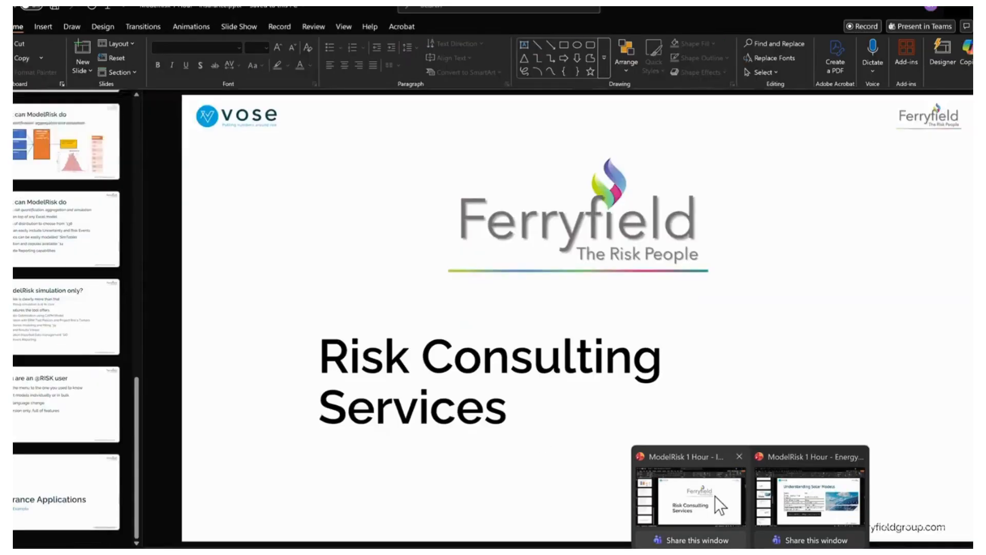
left_click(714, 494)
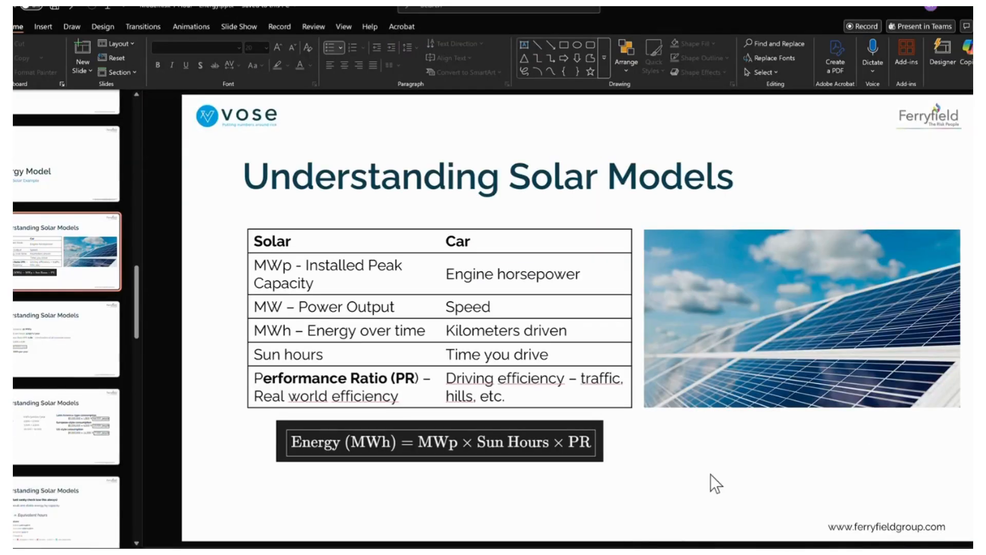
scroll(47, 427, "down", 10)
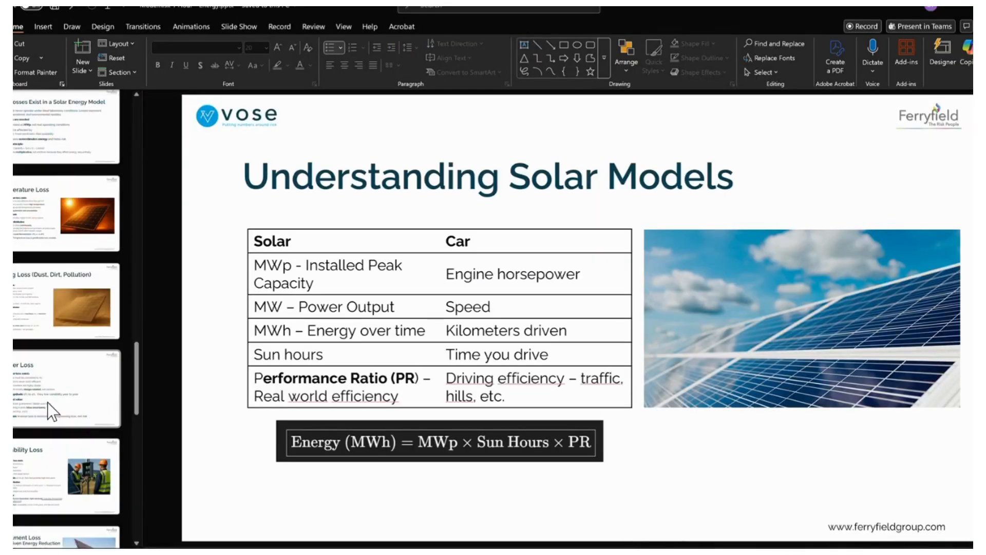
scroll(47, 403, "down", 5)
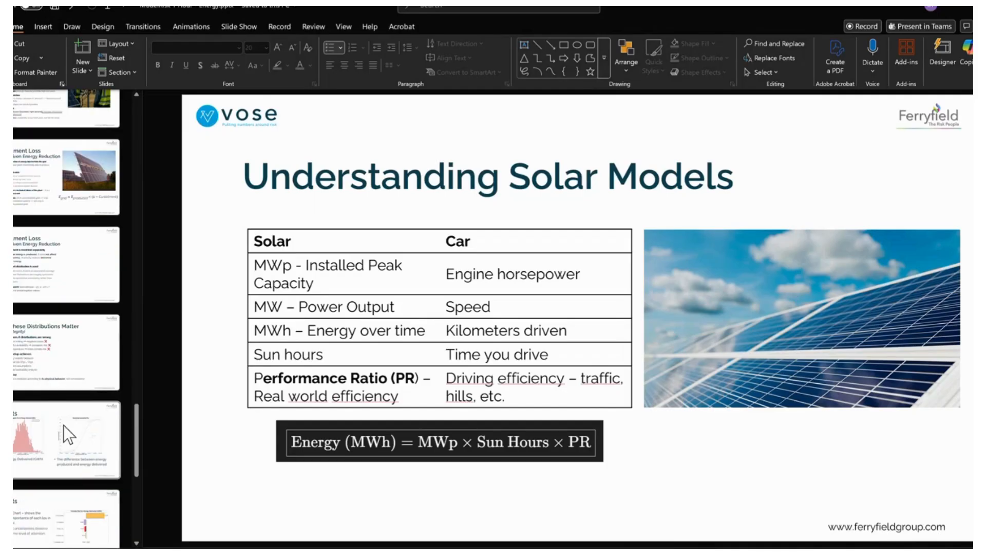
left_click(63, 424)
scroll(63, 424, "down", 3)
left_click(65, 433)
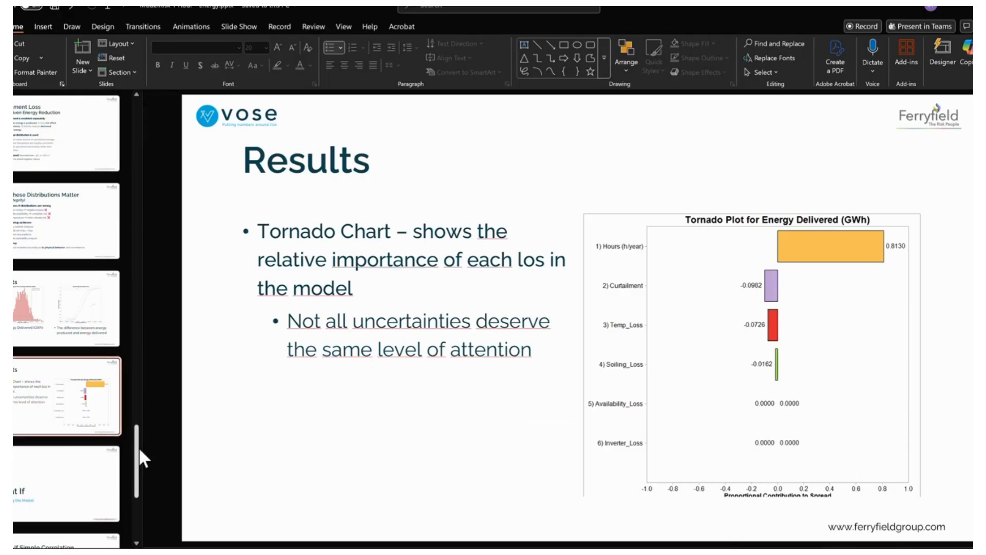
left_click_drag(139, 447, 131, 476)
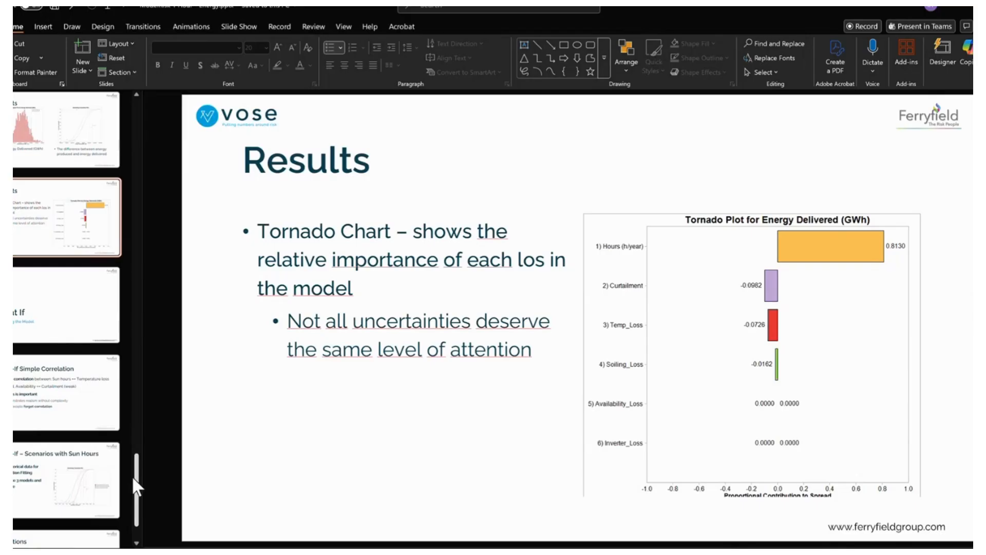
left_click(68, 397)
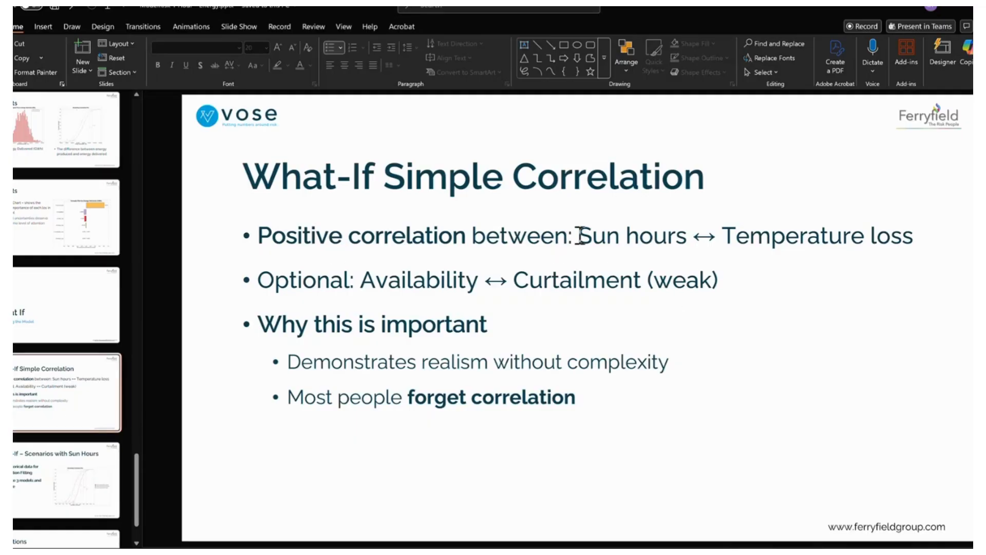
- Highlight "Sun hours ↔ Temperature loss" on the slide and return to the Excel workbook
left_click_drag(577, 237, 893, 242)
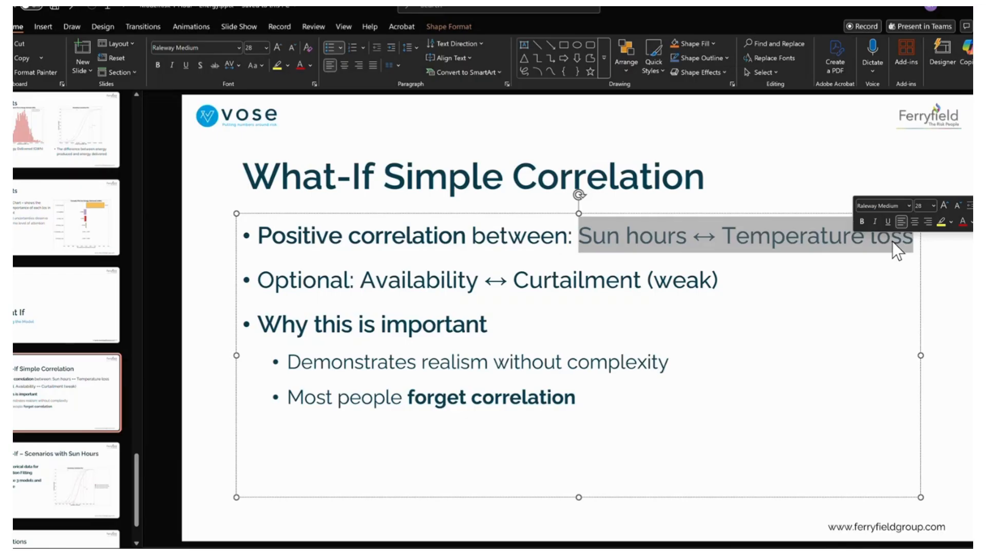
left_click(947, 264)
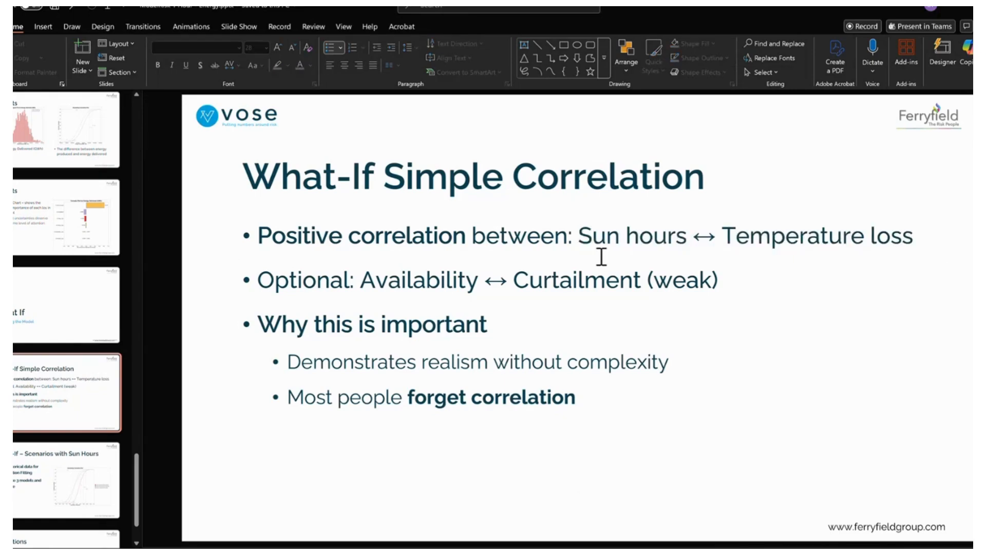
left_click(958, 10)
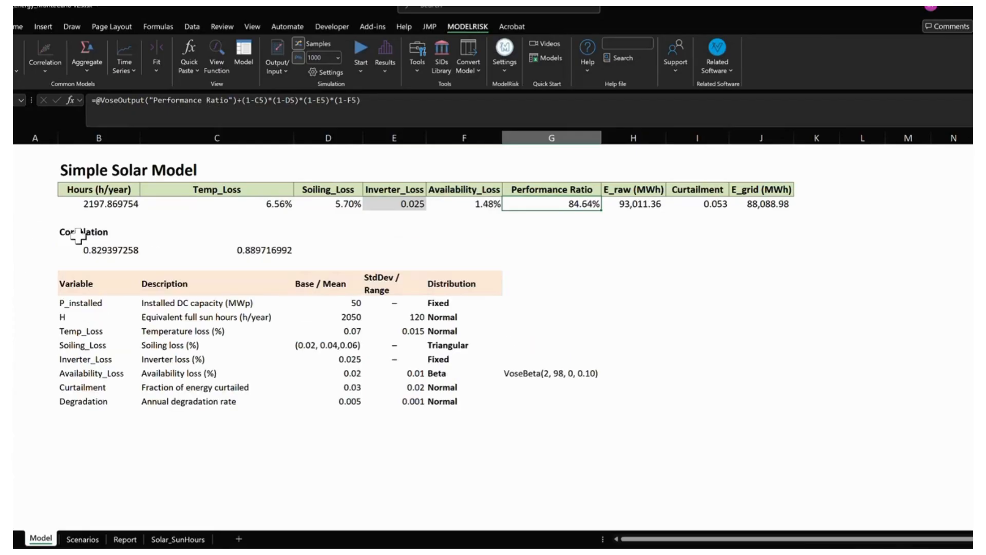
- Reveal the hidden Correlation rows below the solar model results and inspect the formulas of the copula cells and the Hours cell
left_click(97, 233)
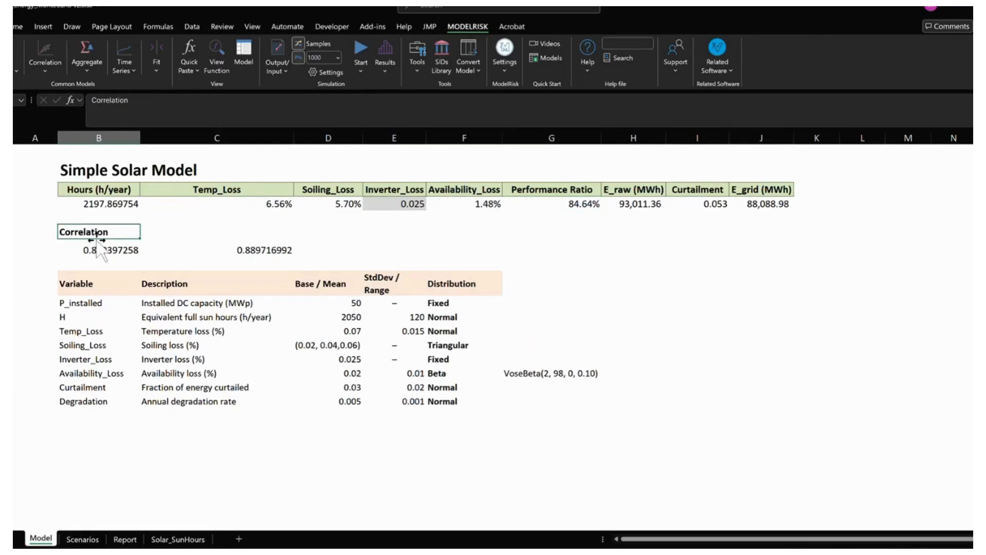
left_click(117, 249)
left_click(284, 249)
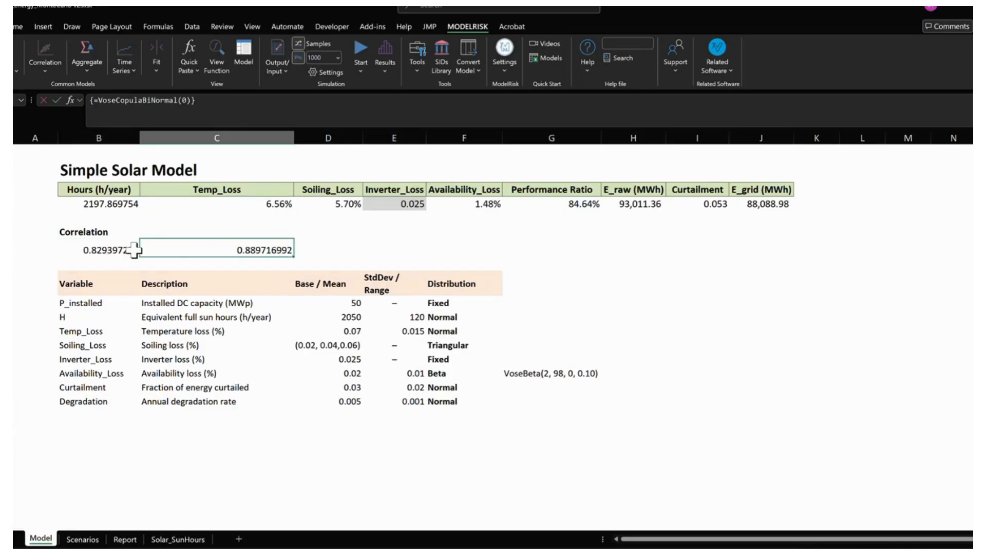
key("F2")
key("Escape")
left_click(118, 250)
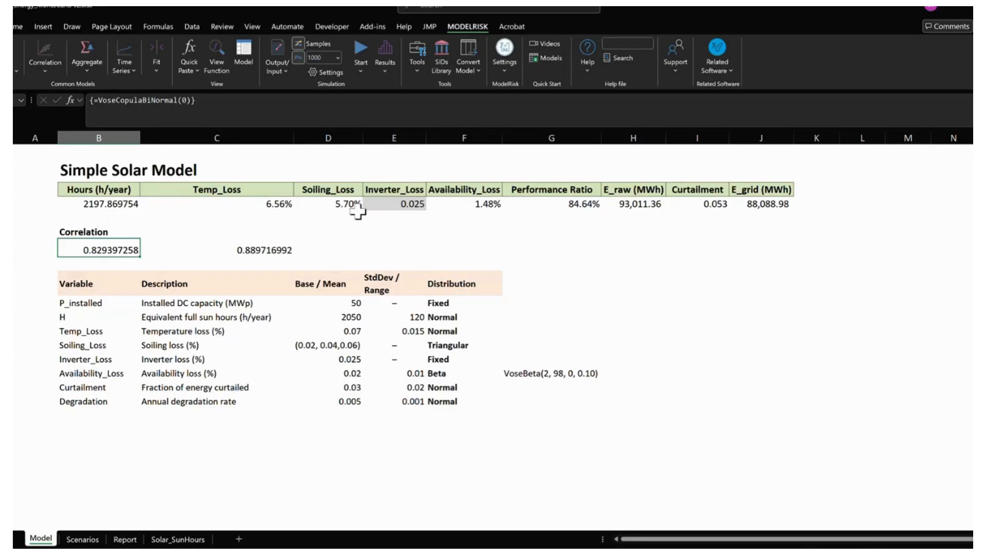
left_click(126, 205)
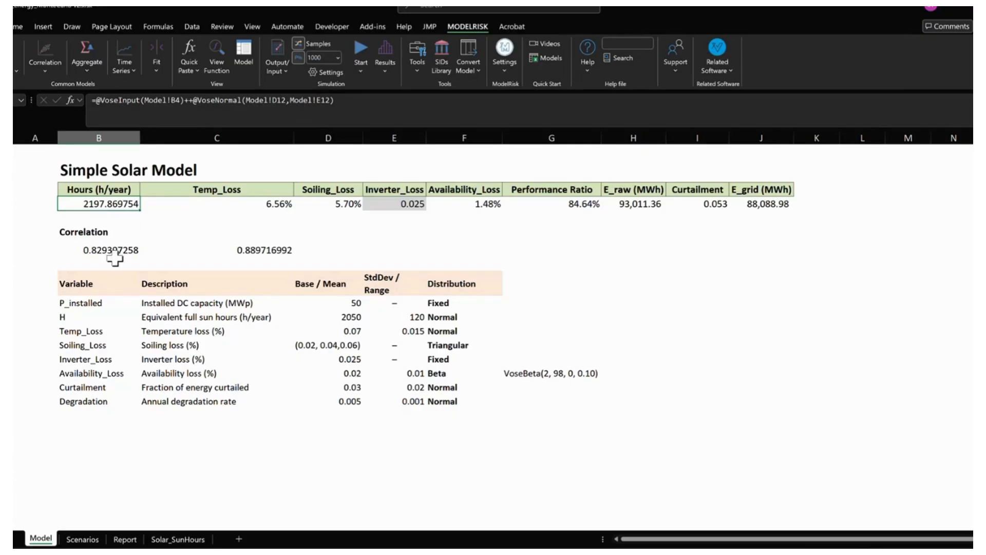
- Delete the existing VoseCopulaBiNormal array from the two Correlation cells B8:C8
left_click_drag(108, 249, 212, 250)
key("Delete")
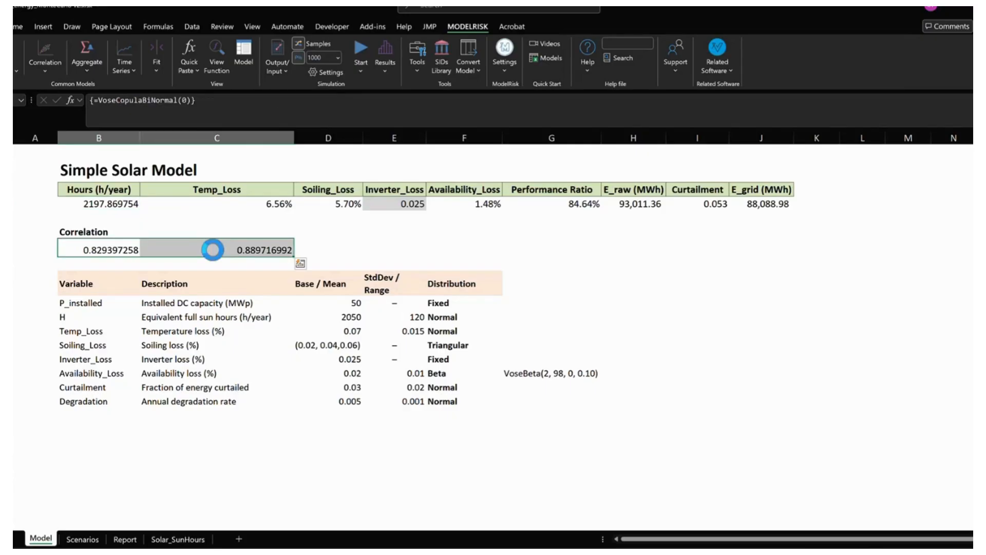
key("Left")
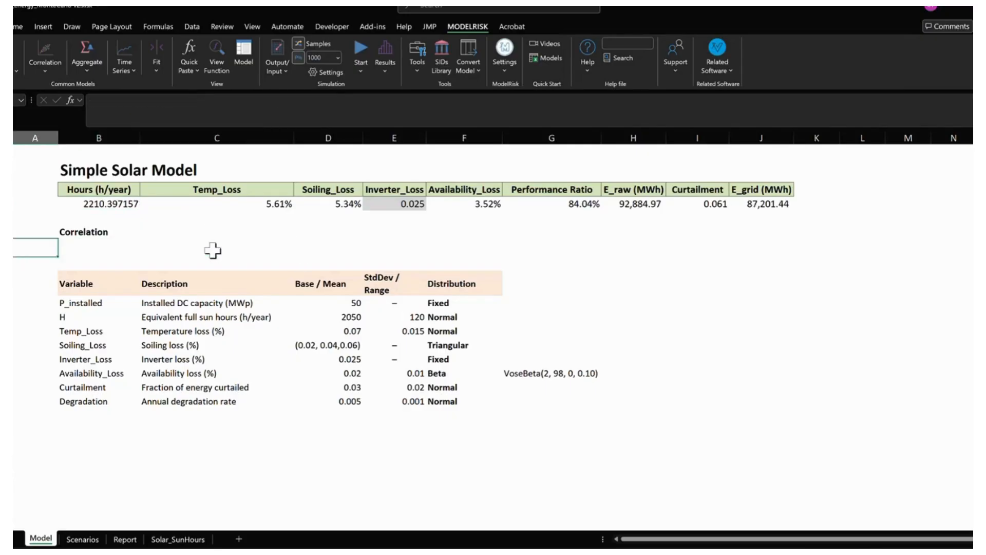
- Check the Hours and Temp_Loss formulas and start defining a bivariate copula for the distributions in B5:C5
left_click(116, 203)
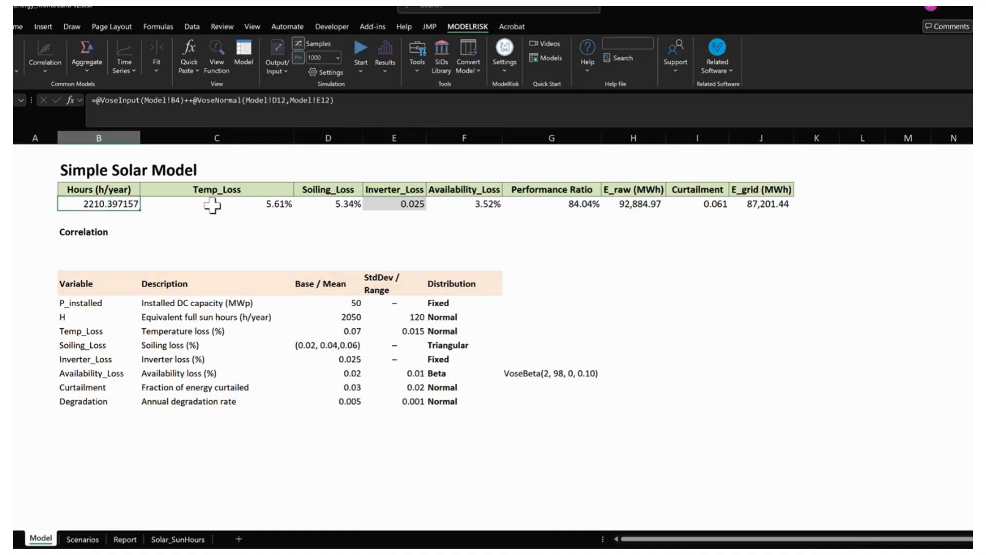
left_click(235, 206)
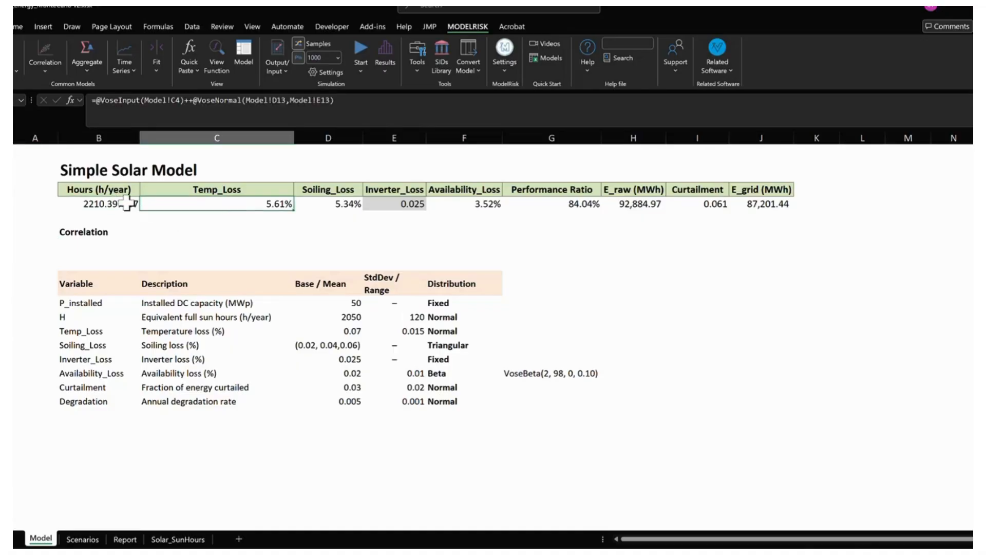
left_click_drag(127, 204, 196, 205)
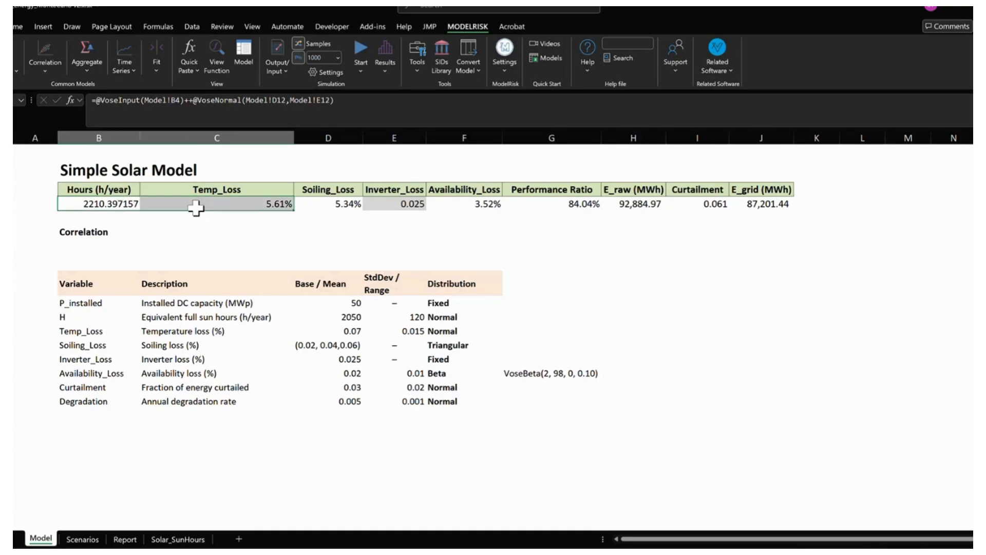
left_click(46, 69)
left_click(72, 112)
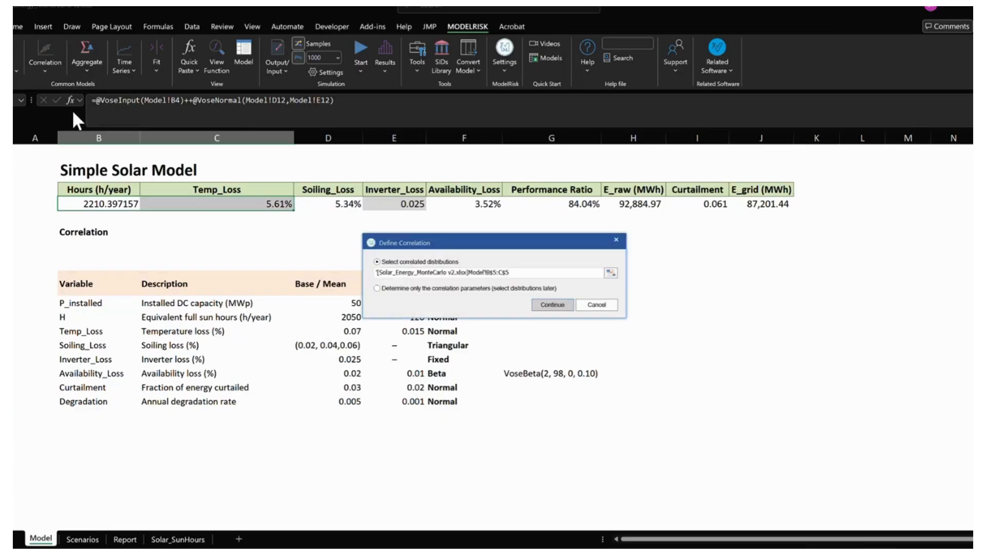
left_click(548, 306)
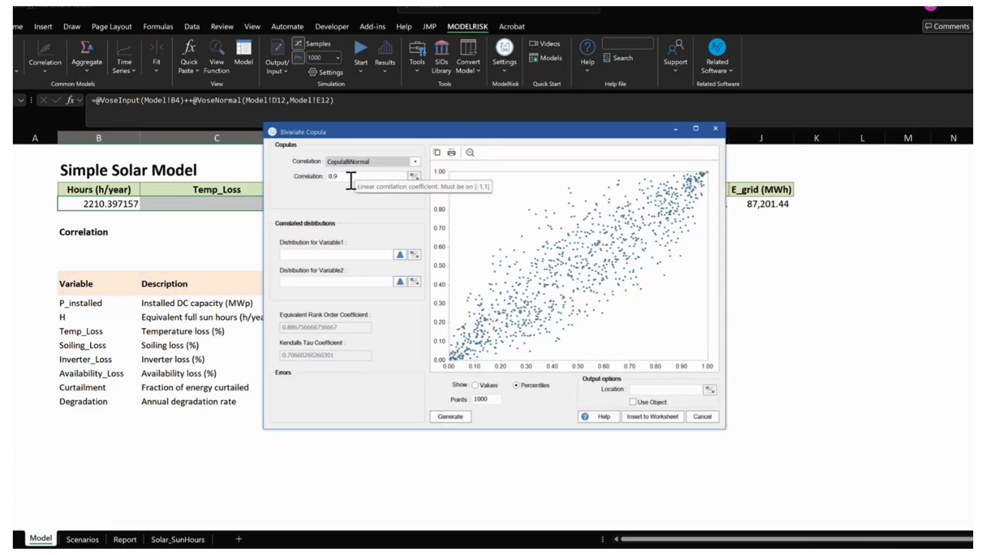
- Insert a CopulaBiNormal with a correlation of 0.9 into cells B8:C8 of the worksheet
left_click(347, 179)
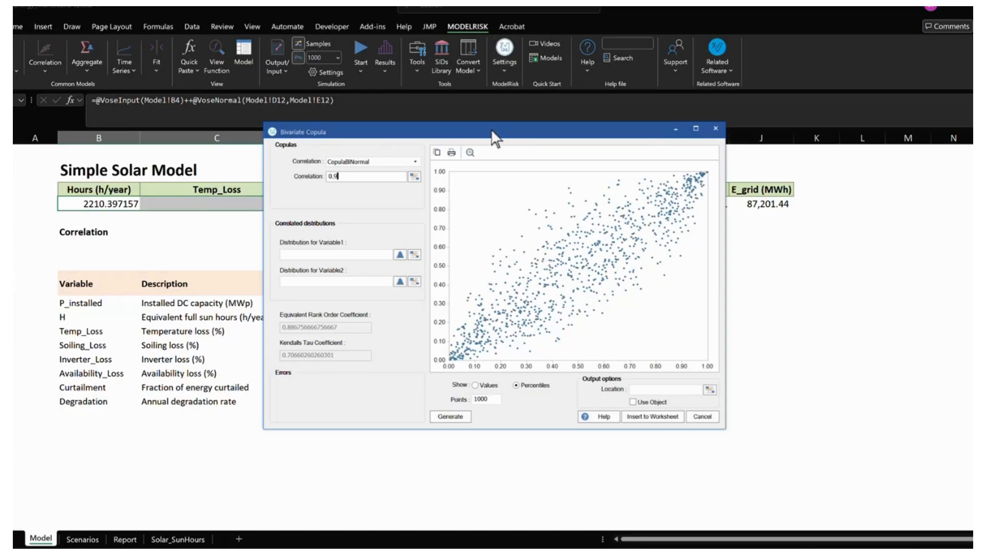
left_click_drag(493, 138, 629, 187)
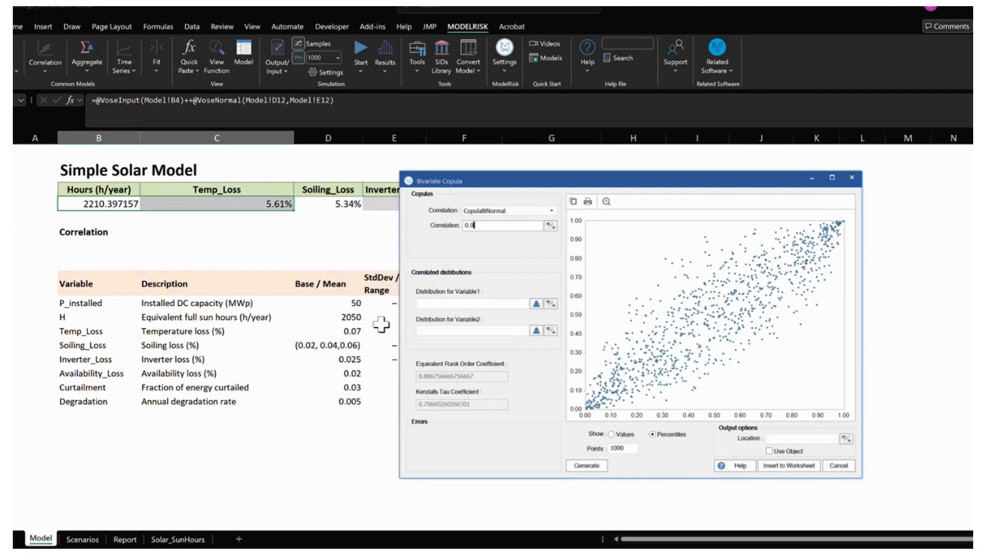
left_click(780, 466)
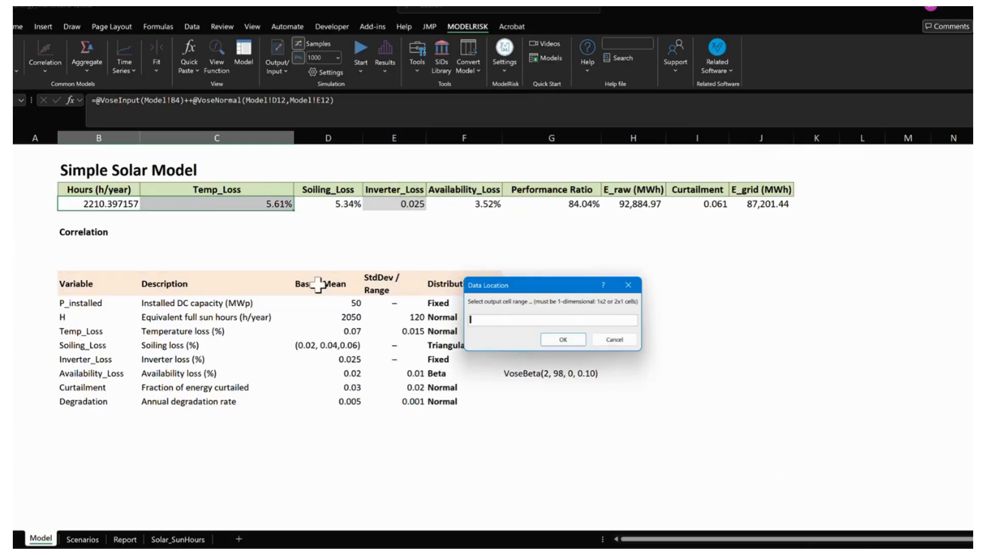
left_click(157, 243)
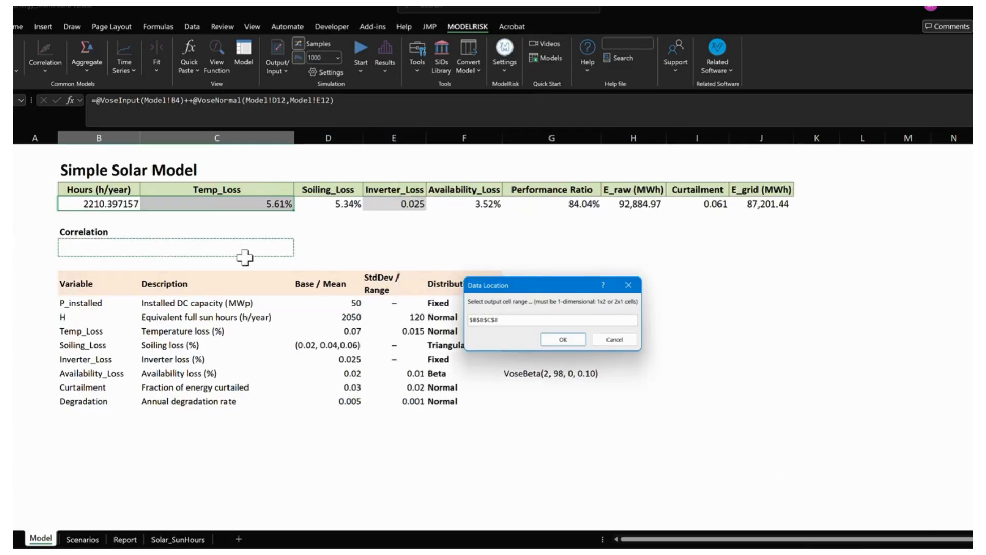
left_click(552, 340)
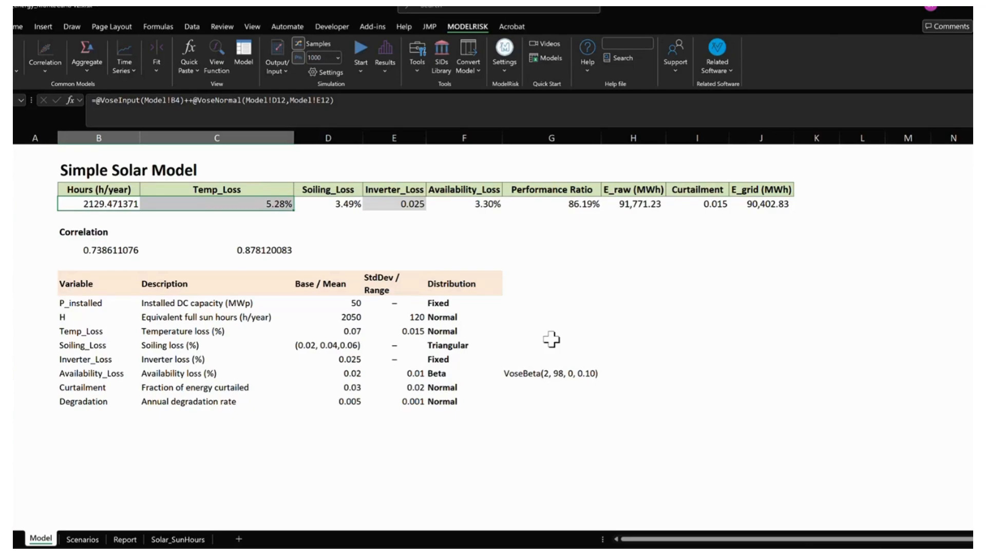
- Illustrate the copula values in B8:C8 with two hand-drawn bell curves below the table, mark 0.87 on the second, and clear the drawing
left_click_drag(119, 250, 270, 250)
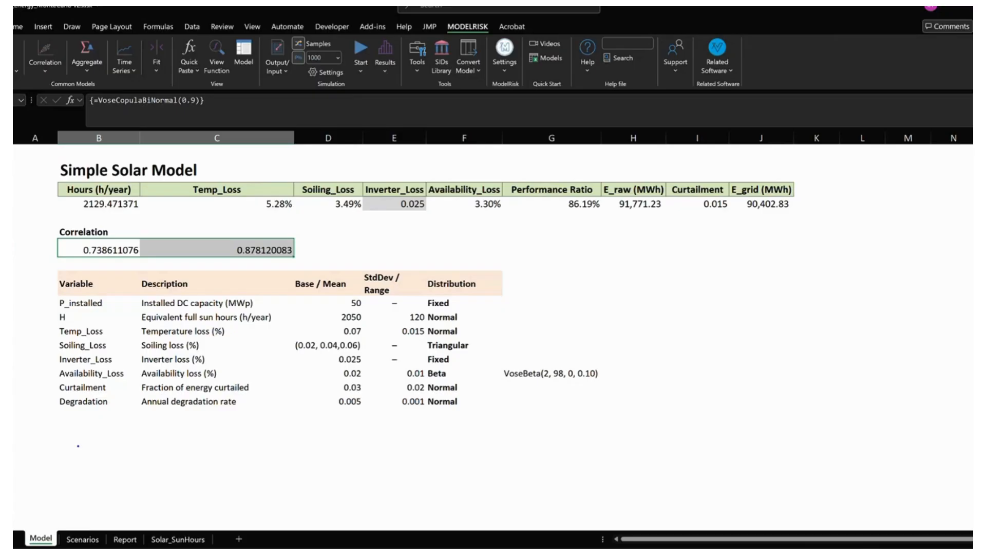
mouse_move(74, 460)
left_mouse_down()
mouse_move(114, 423)
mouse_move(155, 456)
mouse_move(227, 421)
mouse_move(282, 468)
left_mouse_up()
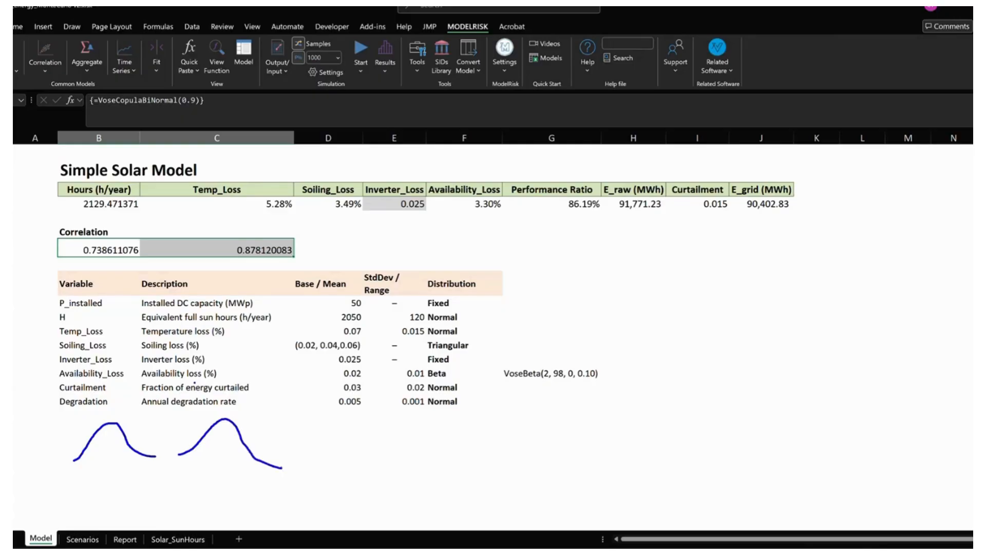
key("Escape")
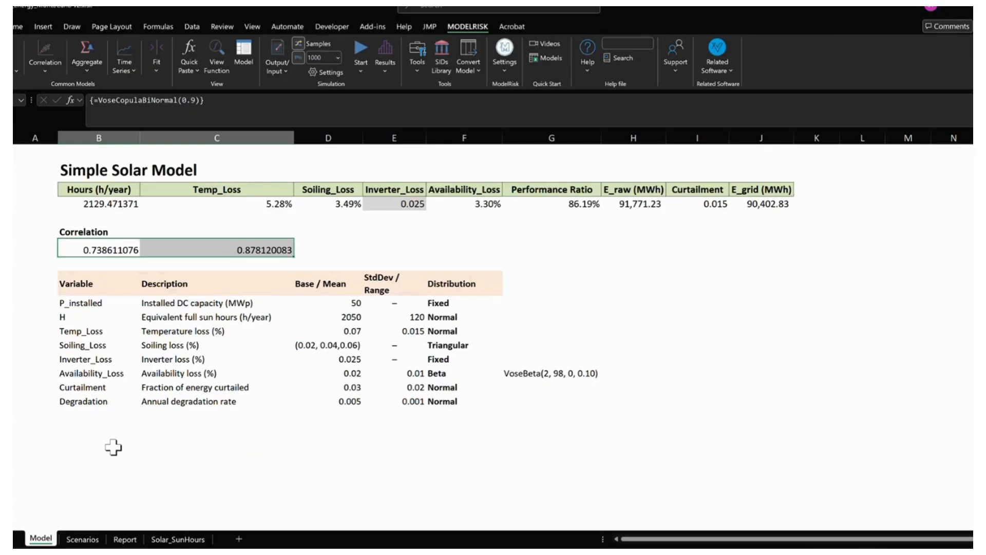
mouse_move(70, 442)
left_mouse_down()
mouse_move(113, 427)
mouse_move(136, 444)
mouse_move(189, 424)
mouse_move(268, 453)
left_mouse_up()
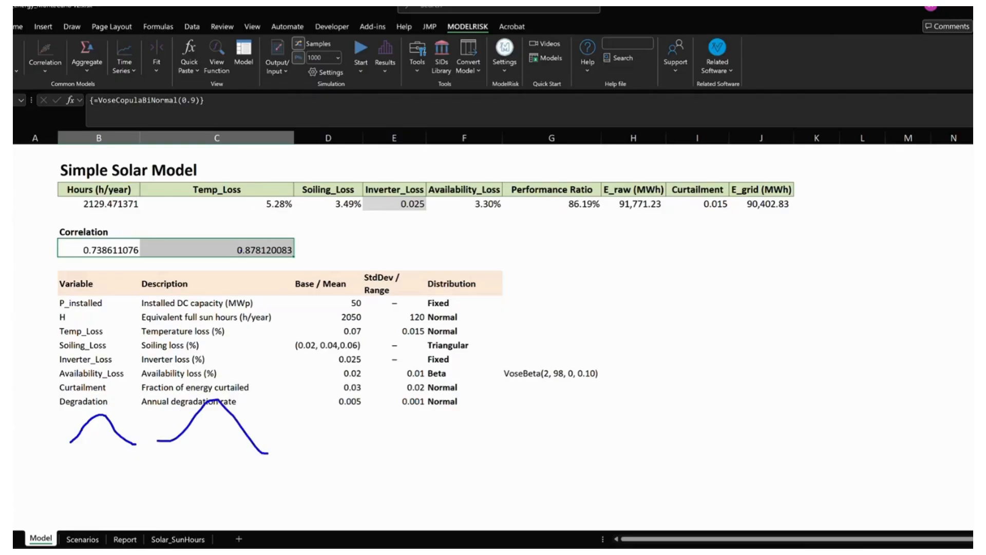
mouse_move(282, 264)
left_mouse_down()
mouse_move(273, 407)
mouse_move(255, 442)
mouse_move(241, 446)
mouse_move(252, 444)
mouse_move(229, 476)
mouse_move(243, 482)
left_mouse_up()
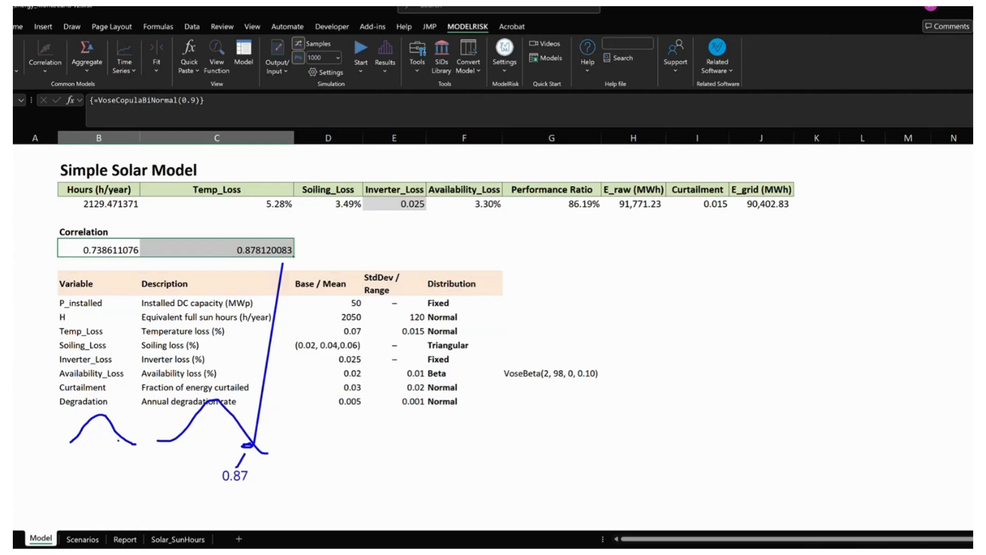
mouse_move(121, 437)
left_mouse_down()
mouse_move(106, 461)
mouse_move(118, 471)
left_mouse_up()
left_click(112, 470)
left_click_drag(122, 461, 123, 471)
key("Escape")
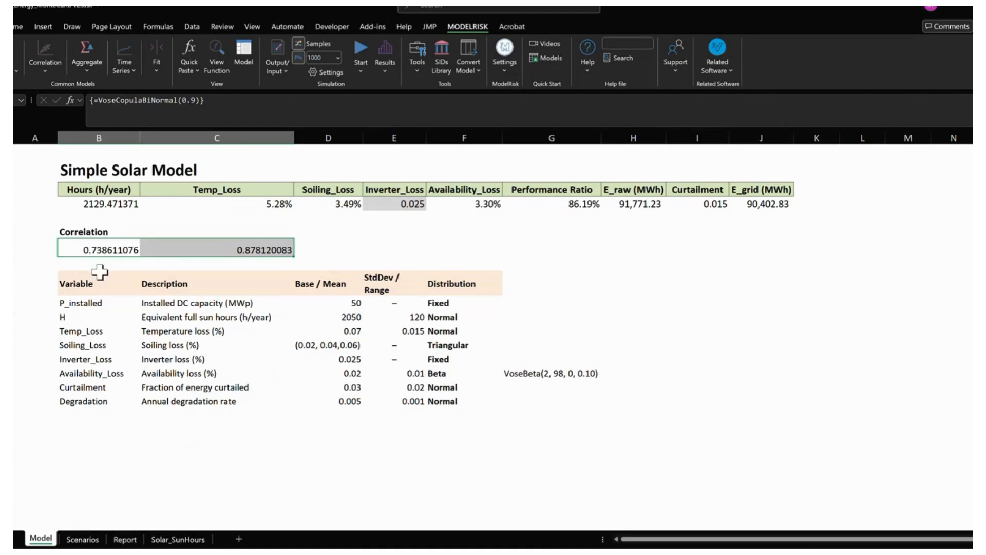
- Recalculate the sheet repeatedly to examine how the paired copula samples in B8:C8 move together
key("F9")
left_click(111, 250)
left_click_drag(110, 251, 180, 259)
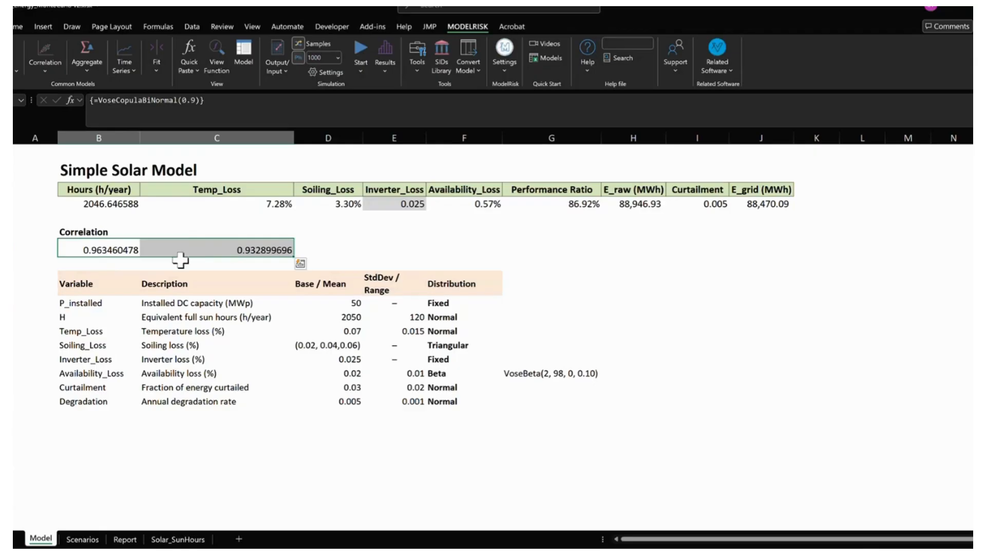
key("F9")
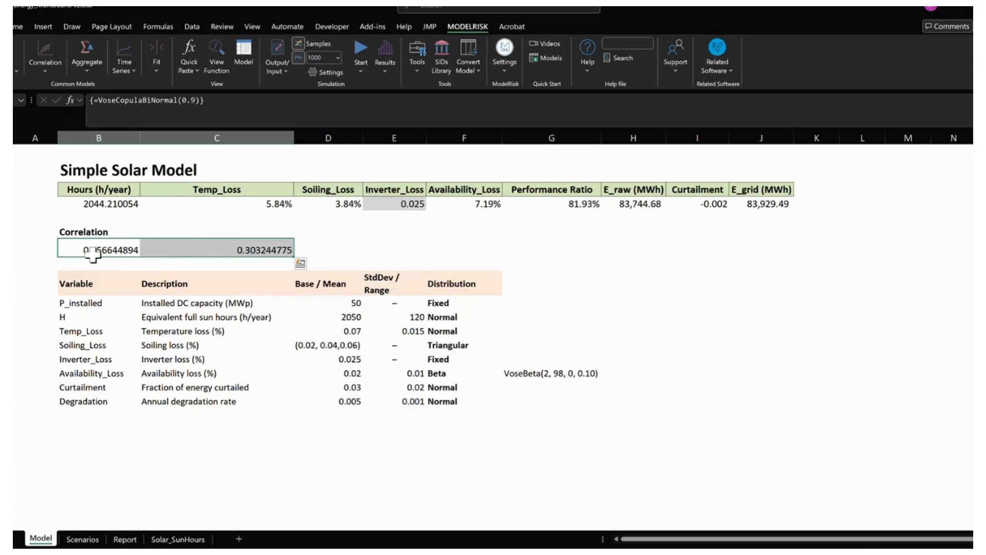
key("F9")
key("F9")
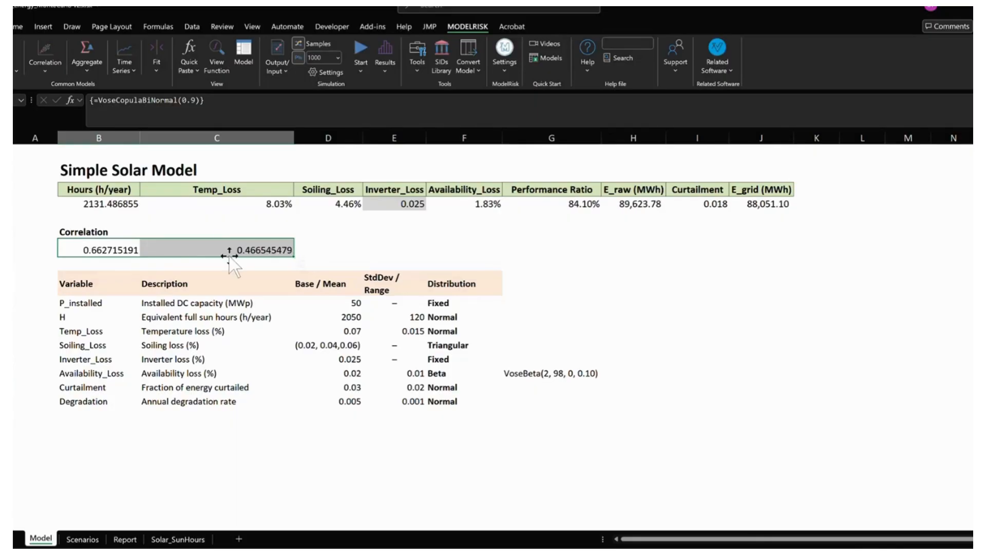
- Recalculate the sheet and run the simulation with the 0.9 copula correlation, discarding the earlier simulation results
key("F9")
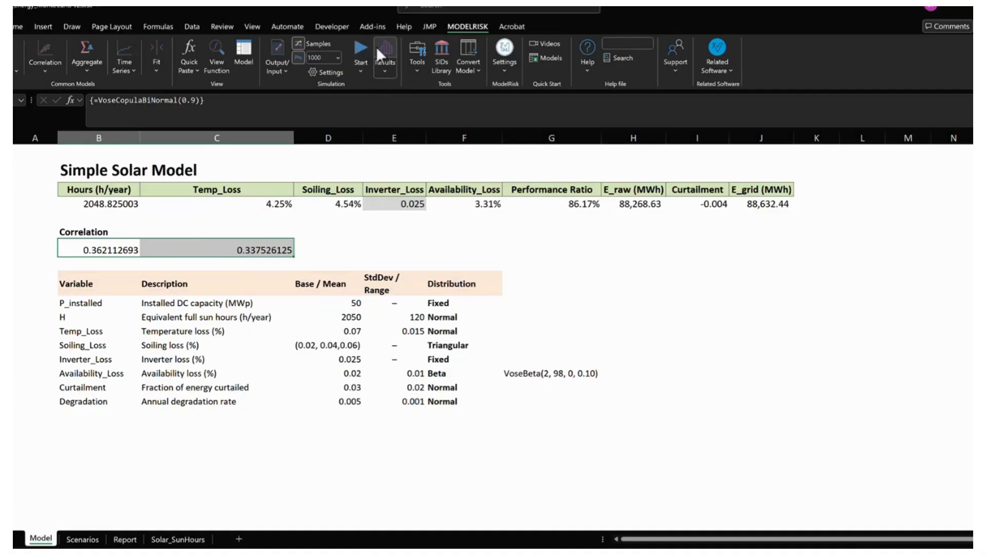
left_click(363, 48)
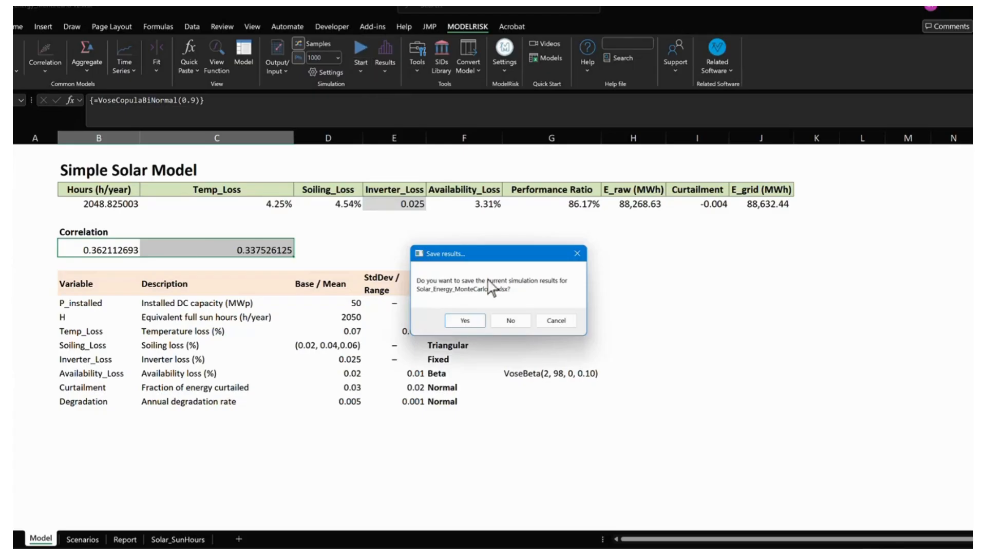
left_click(511, 320)
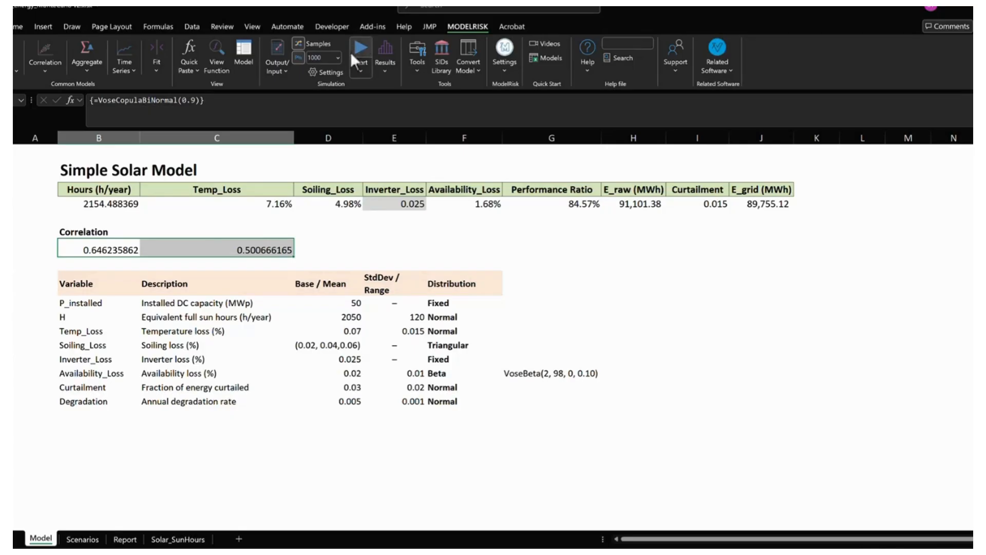
- Examine the ascending cumulative plot for the Model output Energy Delivered (GWh) with the scenario outputs deselected, and close the results
left_click(386, 49)
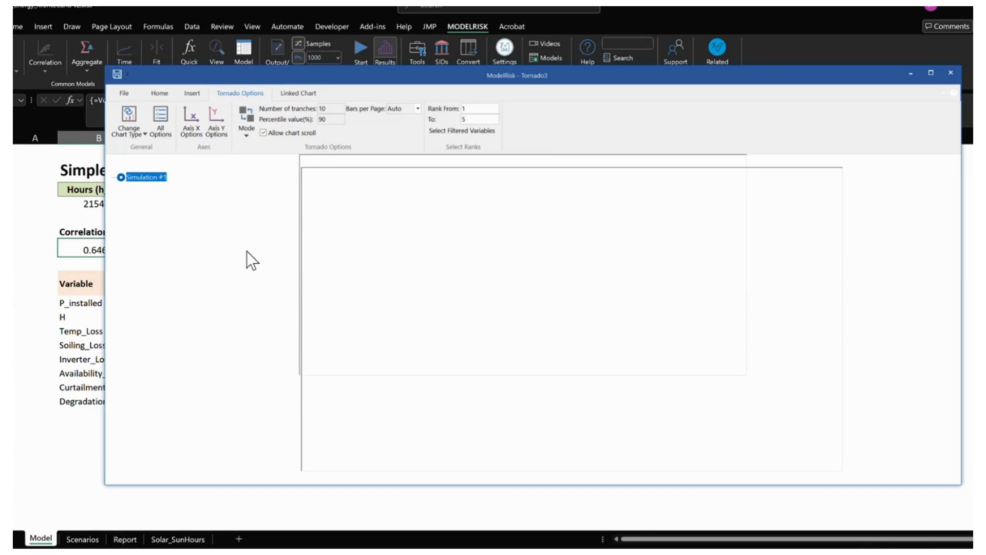
left_click(112, 242)
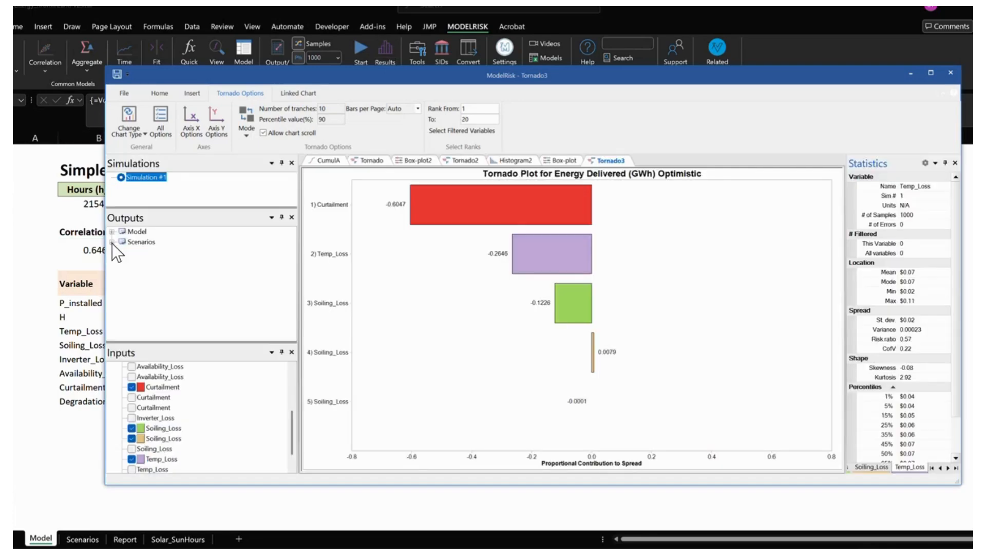
left_click(332, 161)
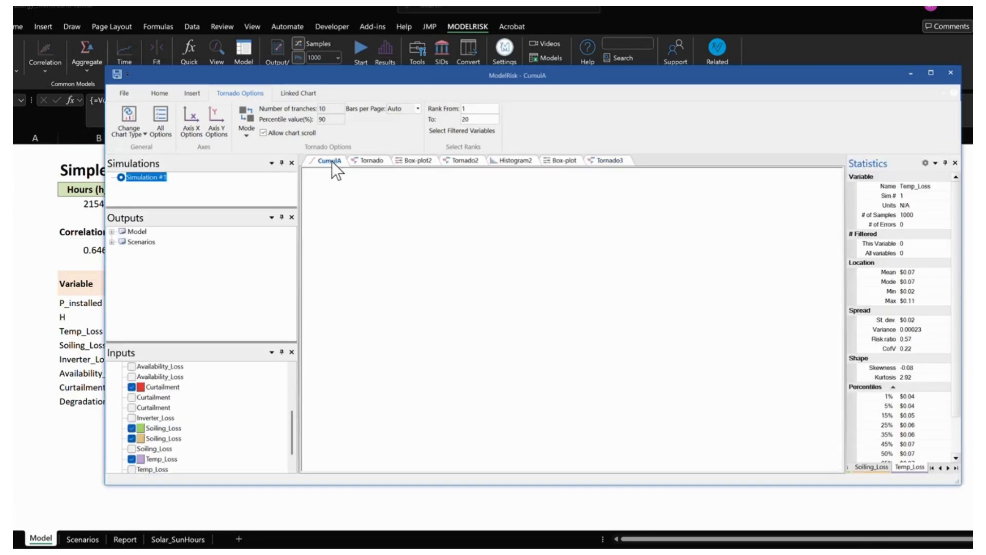
left_click(121, 242)
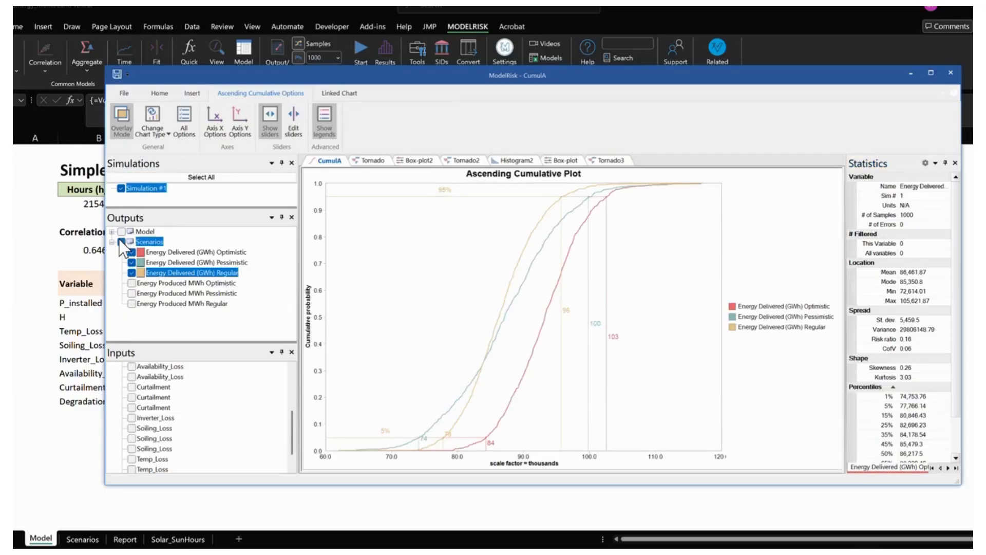
left_click(122, 242)
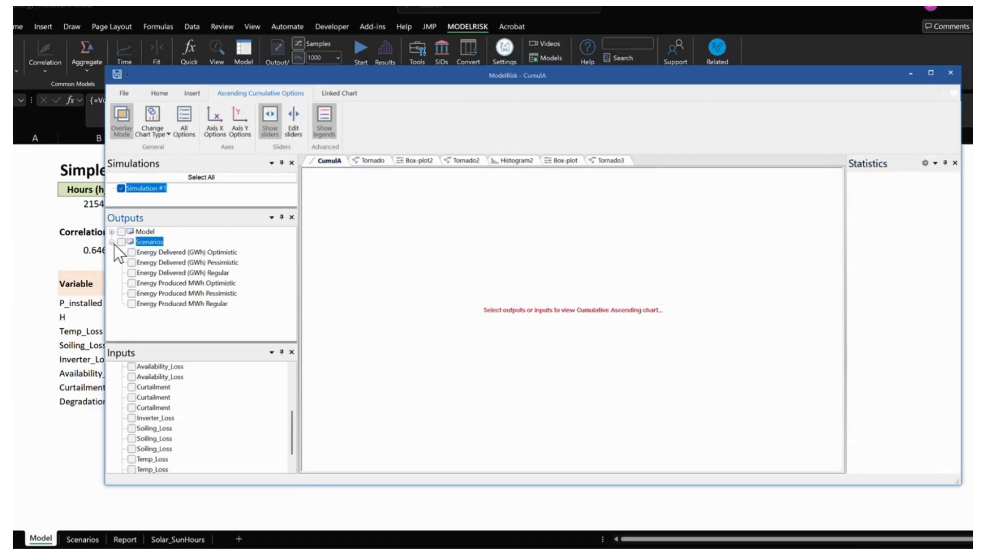
left_click(112, 242)
left_click(111, 232)
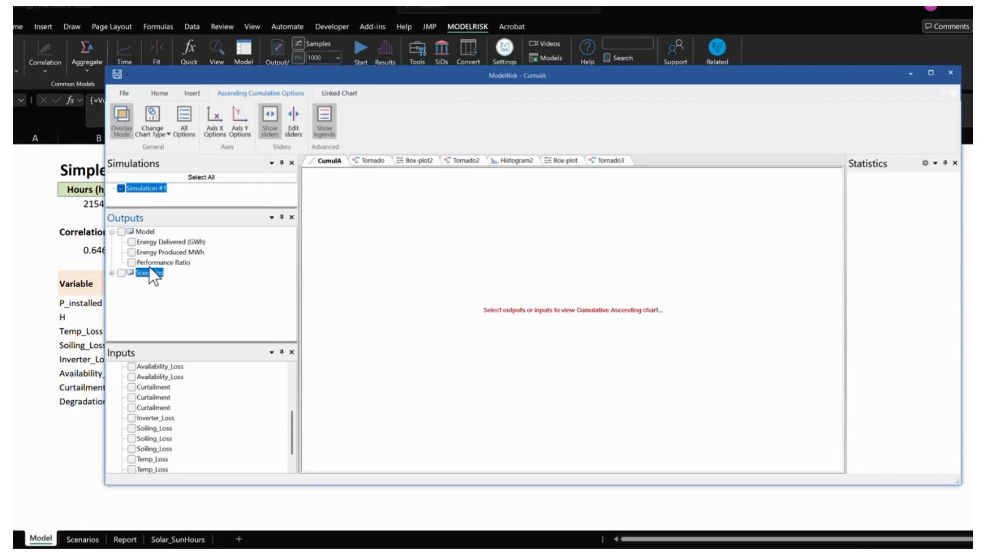
left_click(132, 242)
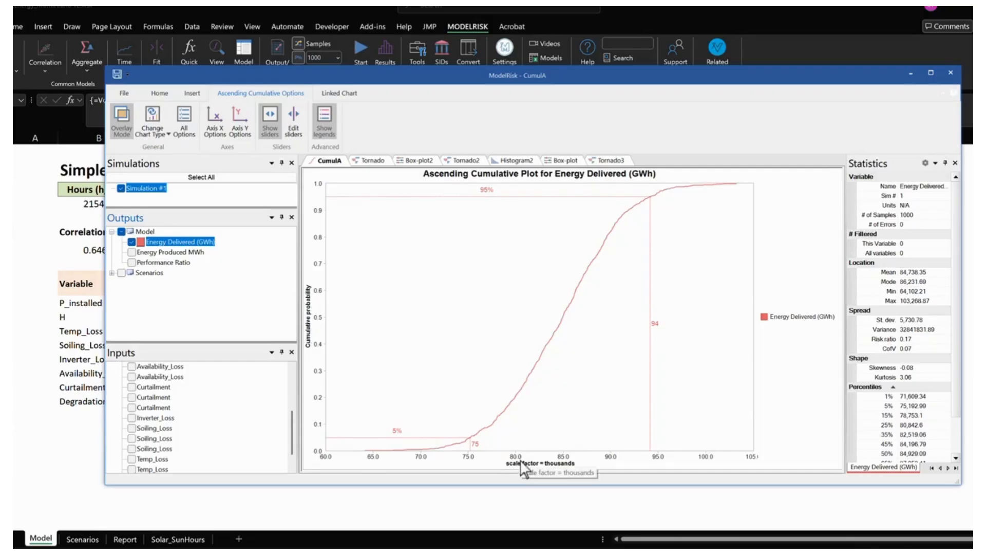
left_click(950, 71)
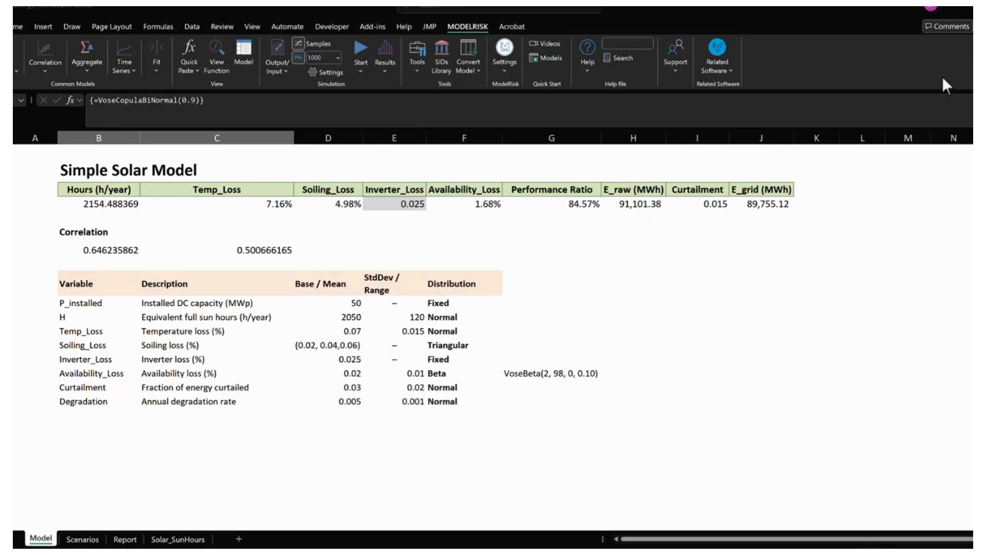
- Enter a VoseSimPercentile formula in J7 for the simulated E_grid value in J5
left_click(759, 235)
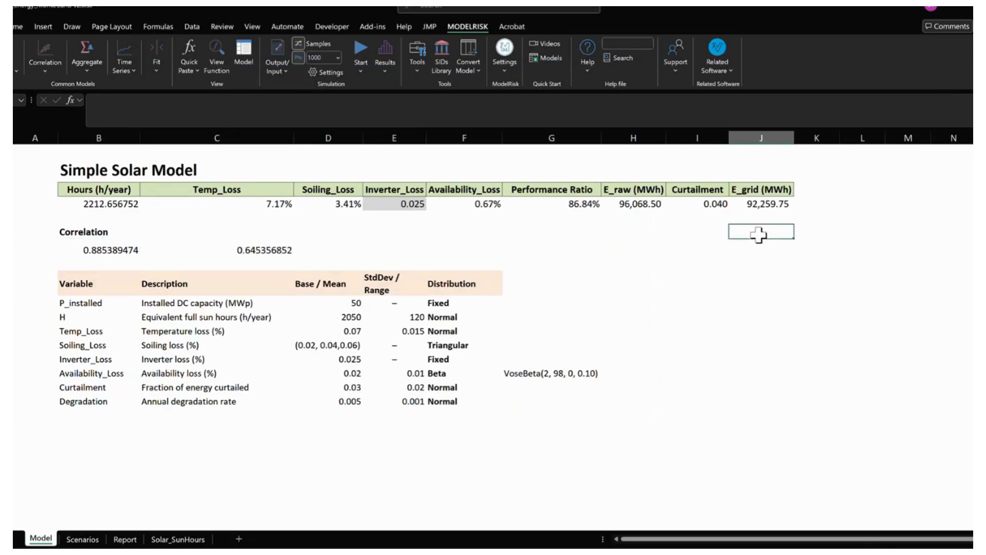
type("+vose")
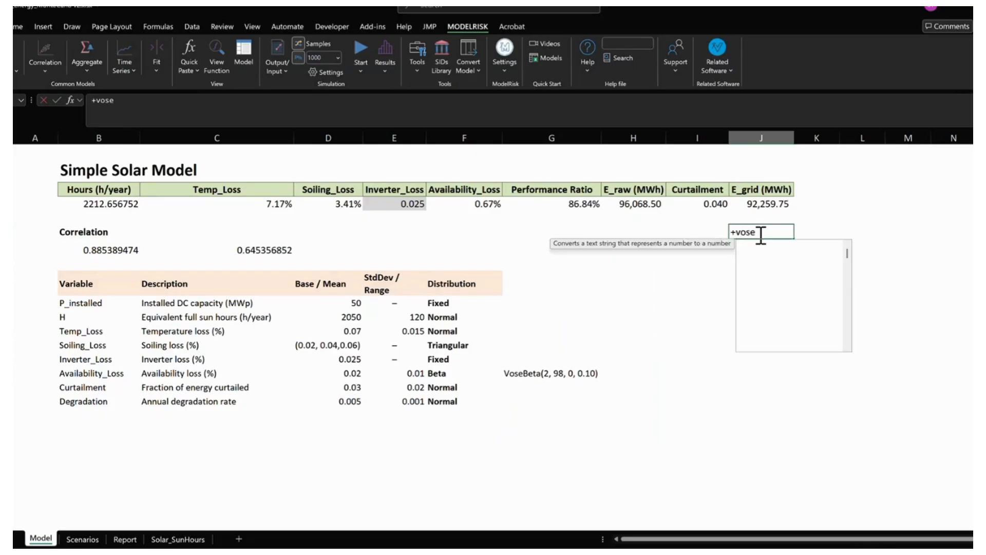
type("simperc")
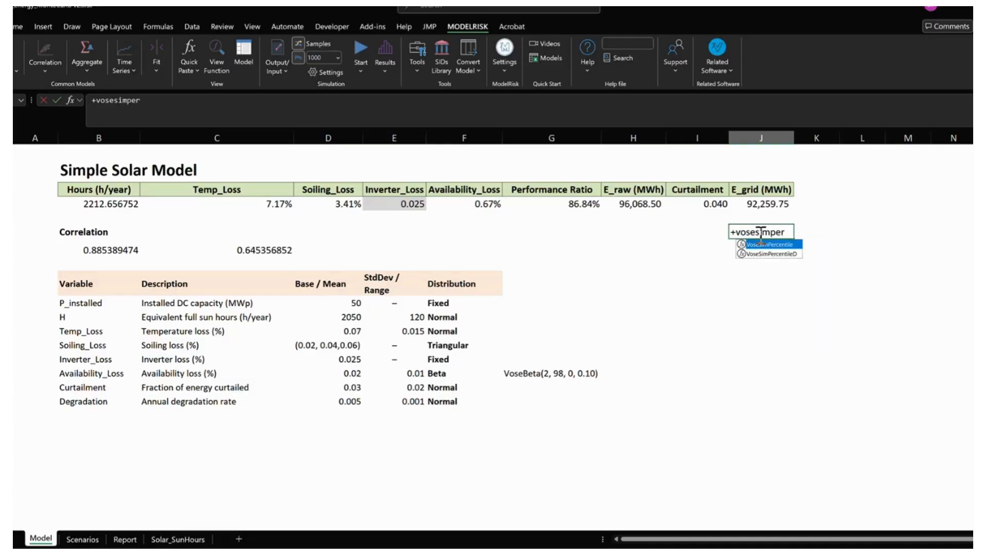
key("Tab")
key("Up")
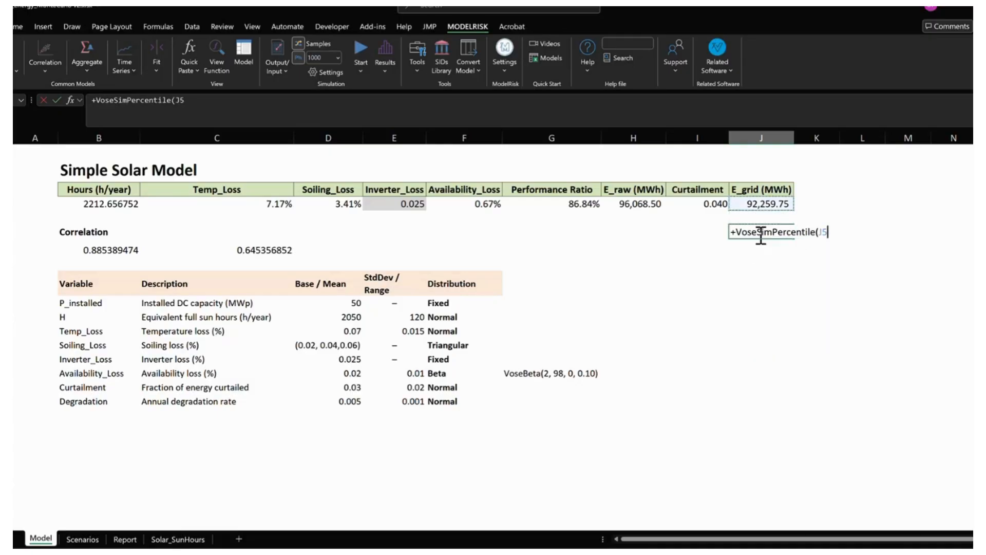
type(",0.5")
key("Return")
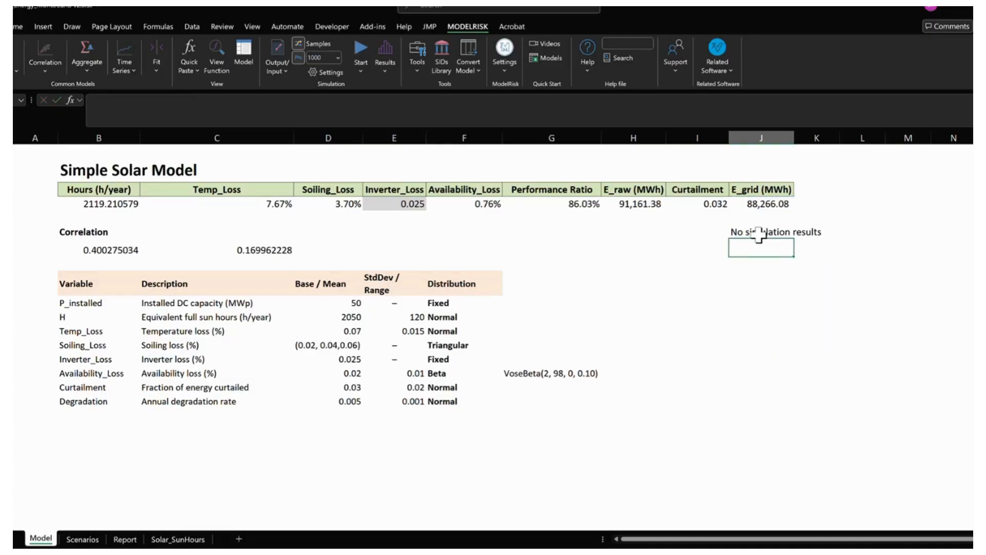
- Enter =VoseSimMax(J5) in J8 and run the simulation without saving the previous results
type("[")
key("BackSpace")
type("p")
key("BackSpace")
type("=vosesimmax(")
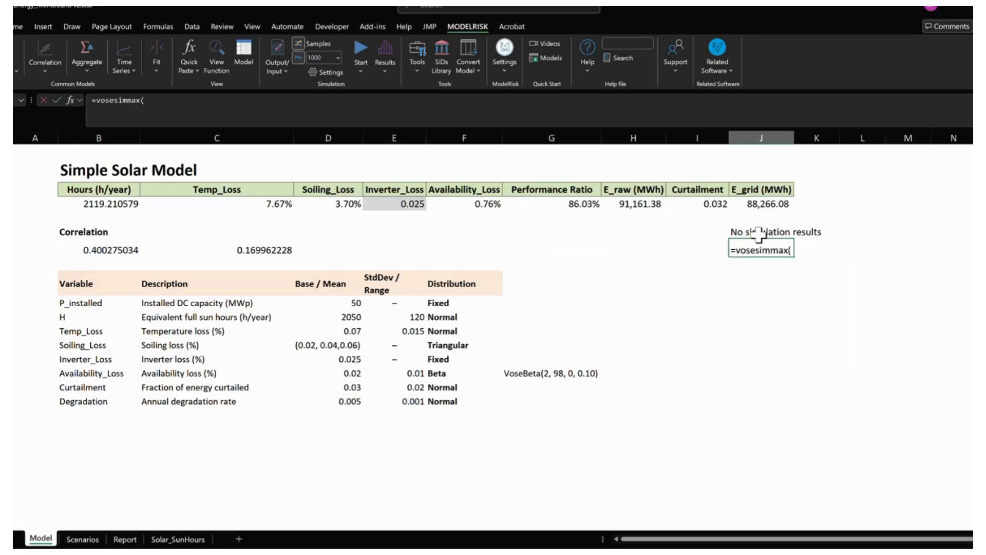
left_click(759, 234)
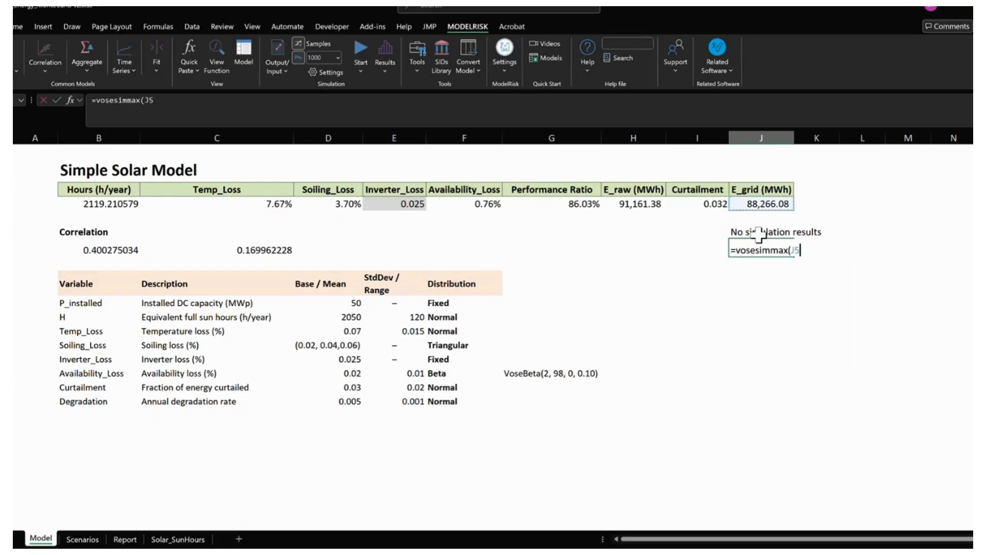
key("ctrl+Return")
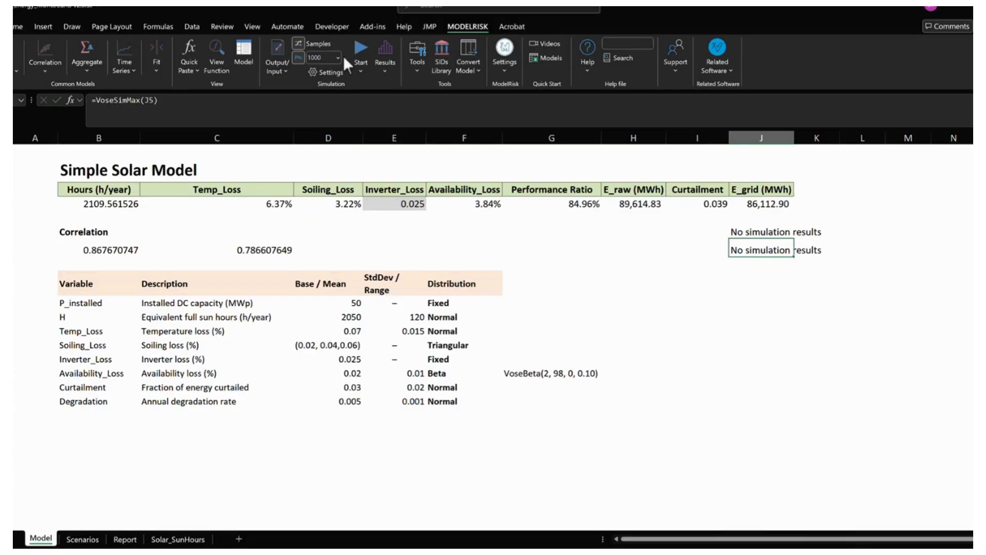
left_click(359, 51)
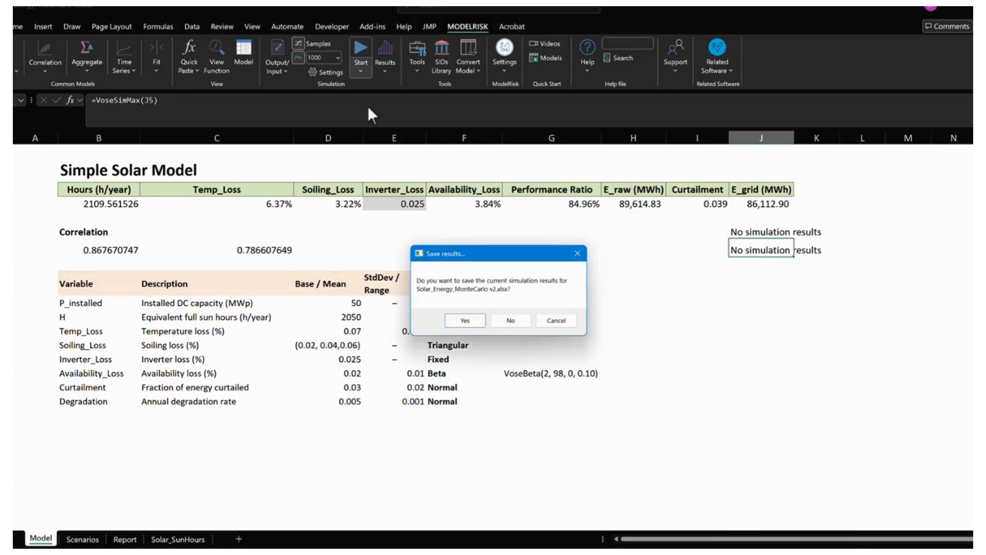
left_click(520, 320)
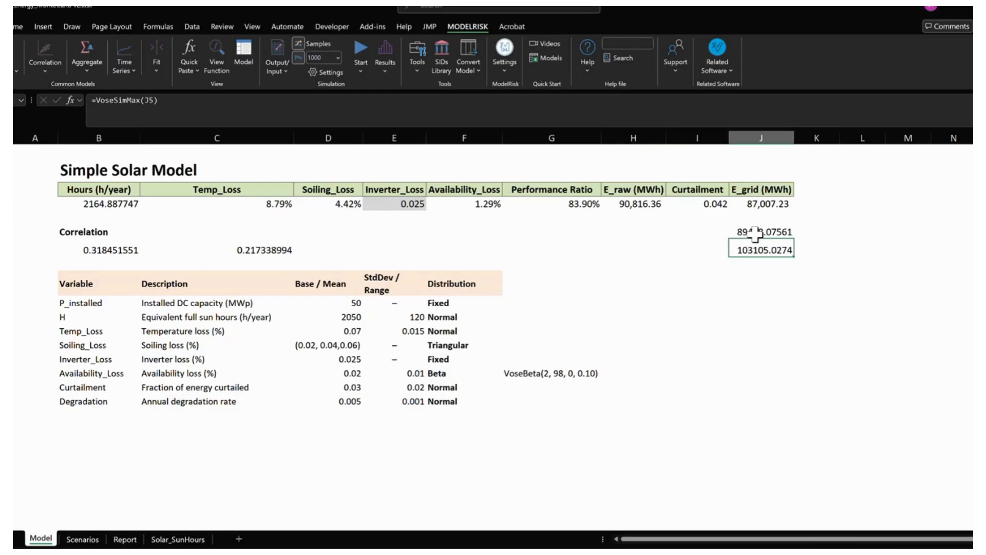
- Copy the percentile and maximum results in J7:J8 and paste them as values into L7:L8
left_click_drag(750, 231, 753, 248)
key("ctrl+c")
left_click(853, 231)
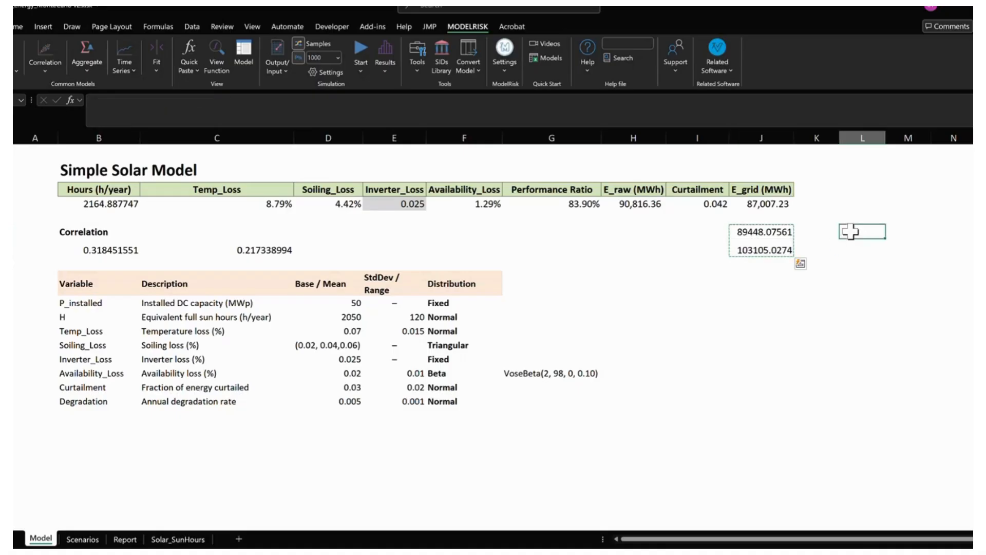
left_click(17, 27)
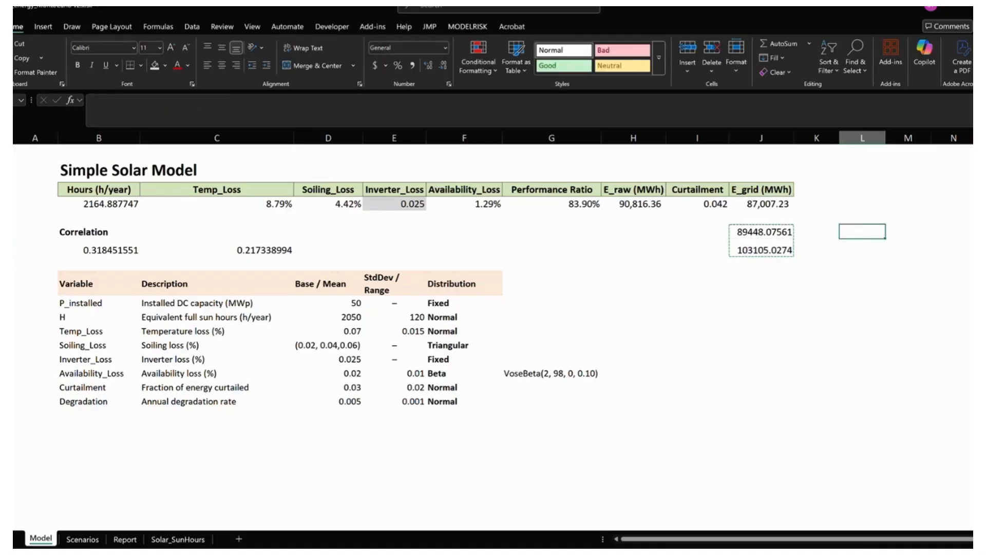
left_click(13, 74)
left_click(20, 154)
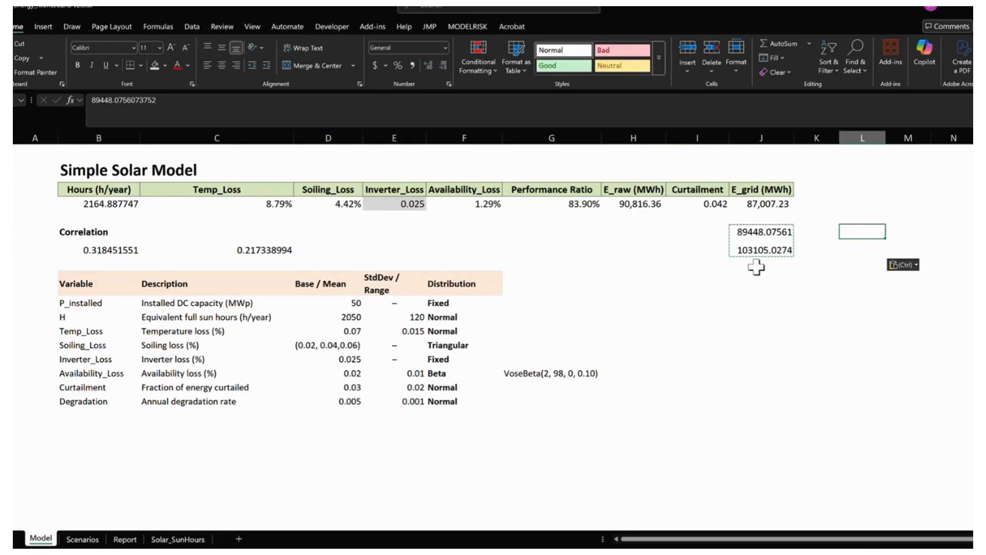
- Label the pasted results with the heading "W Correlation" in L6
left_click(857, 207)
type("W")
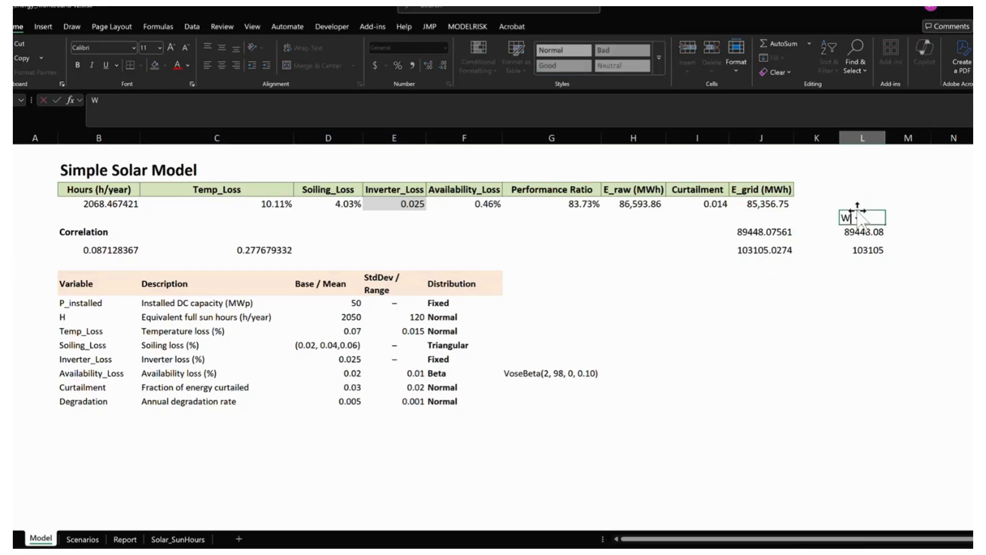
type(" Correlation")
key("Return")
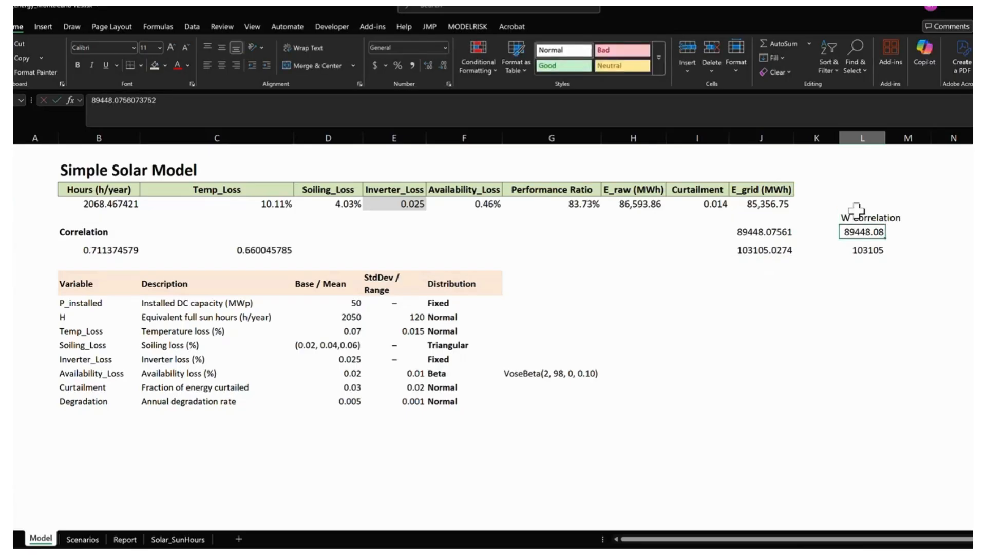
- Try to set the copula correlation in B8:C8 to 0 as an ordinary formula, and undo the entry
left_click(103, 251)
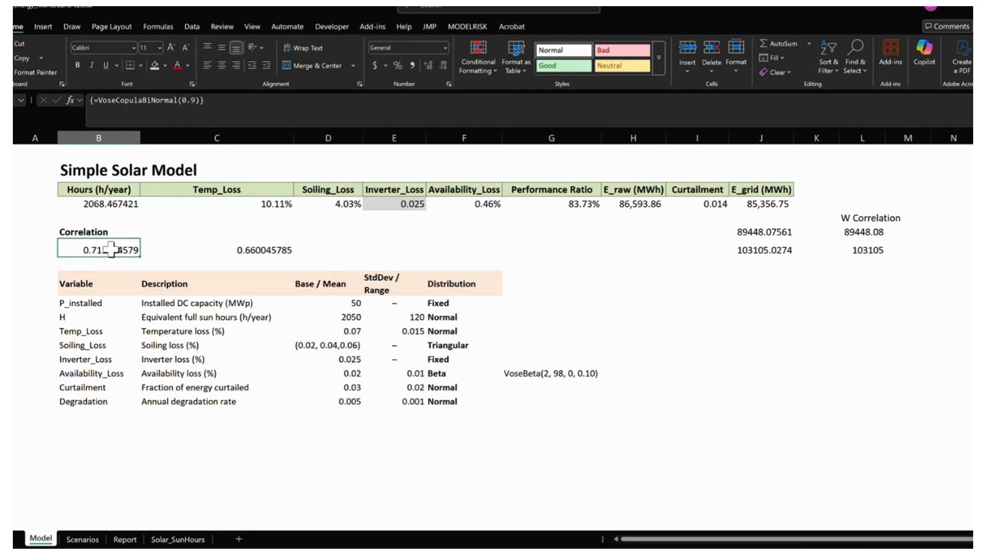
left_click(218, 249)
left_click_drag(105, 249, 247, 250)
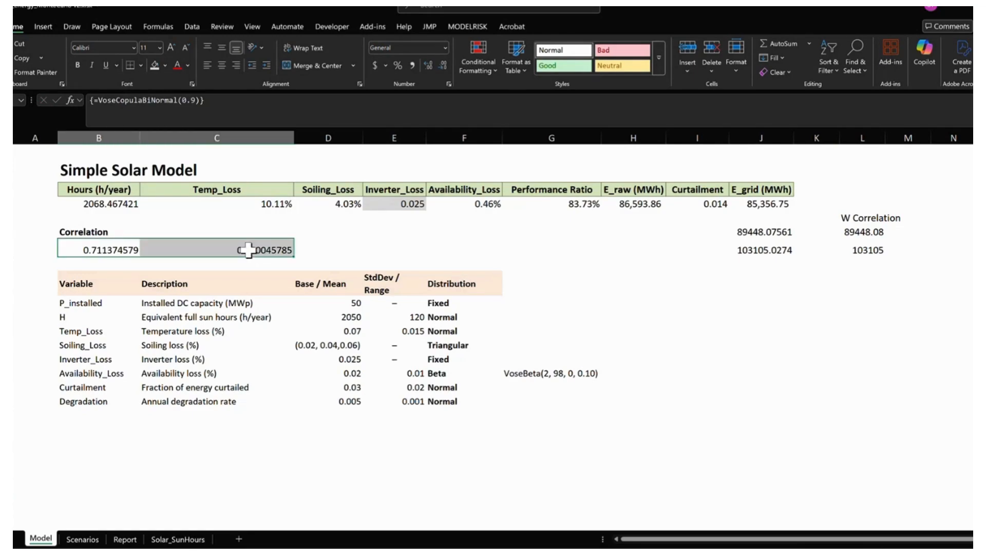
left_click(189, 101)
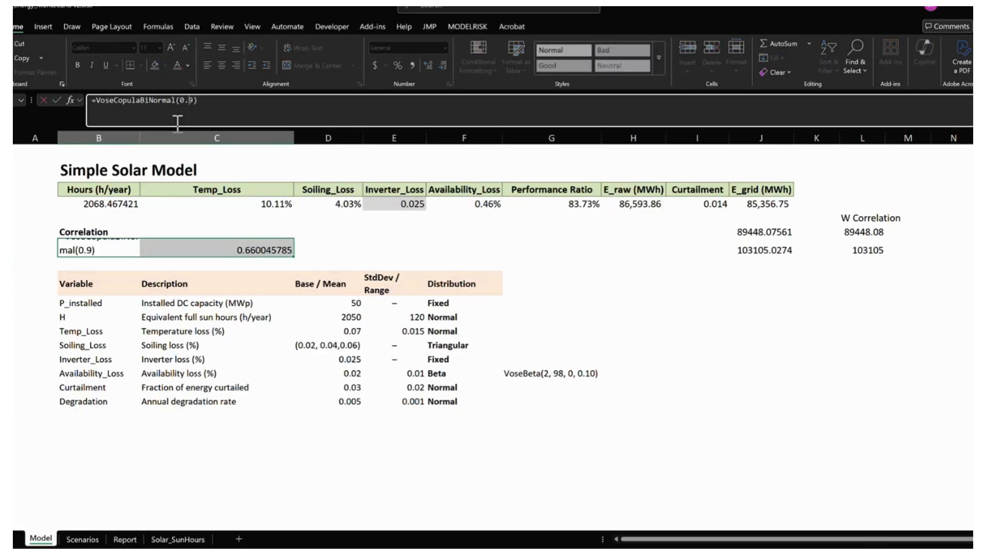
key("BackSpace")
key("Delete")
key("Return")
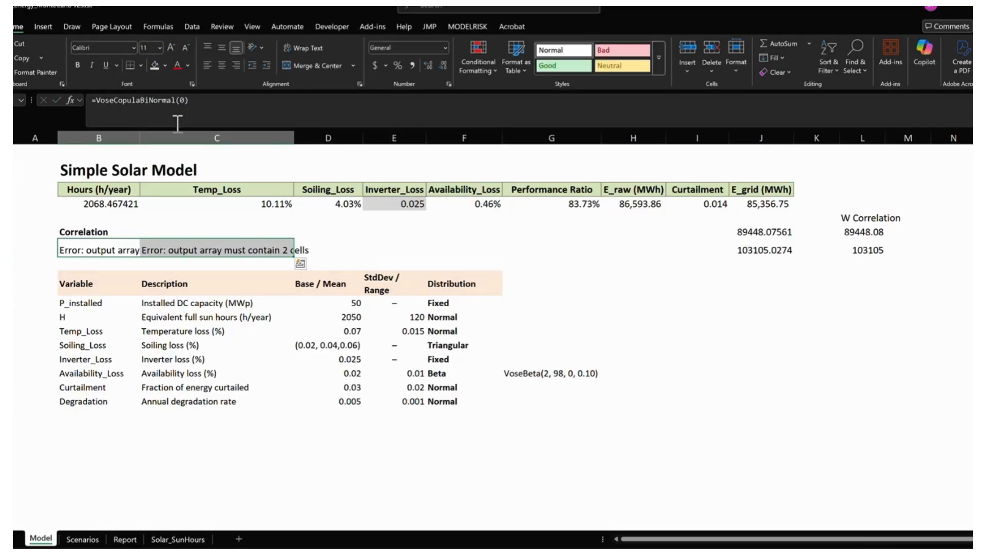
key("Up")
key("ctrl+z")
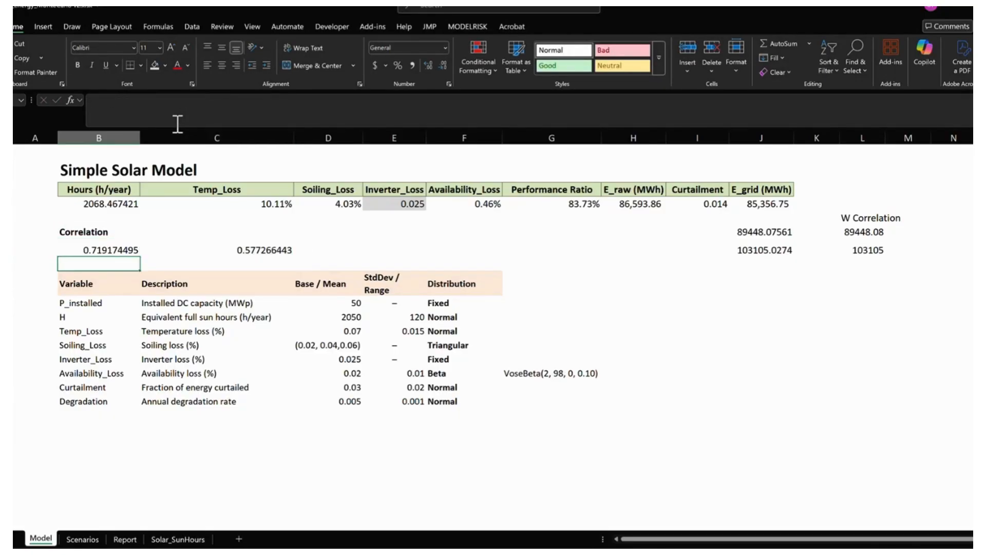
- Set the copula correlation in B8:C8 to 0, entered as the array formula VoseCopulaBiNormal(0)
left_click(196, 100)
key("BackSpace")
key("BackSpace")
key("ctrl+shift+Return")
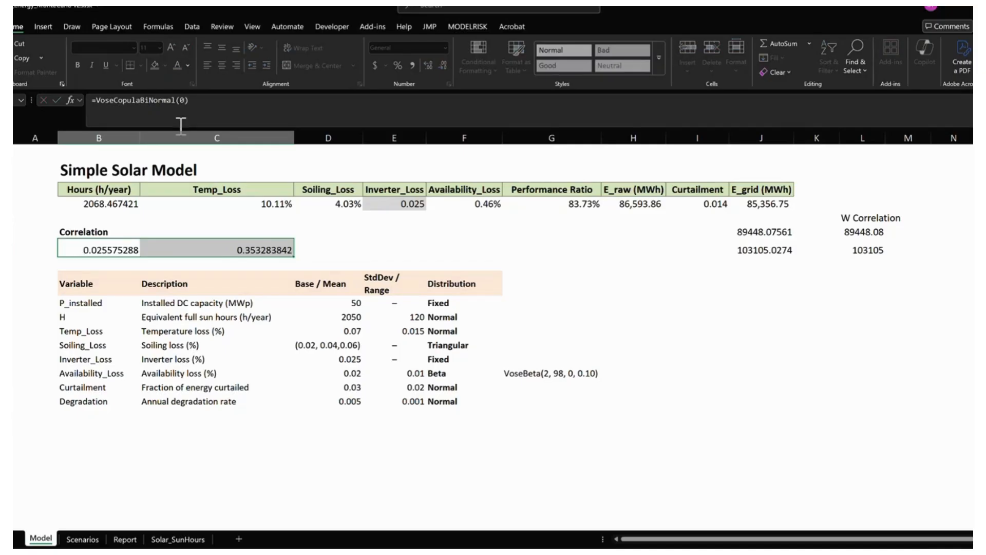
key("Down")
key("Up")
key("Right")
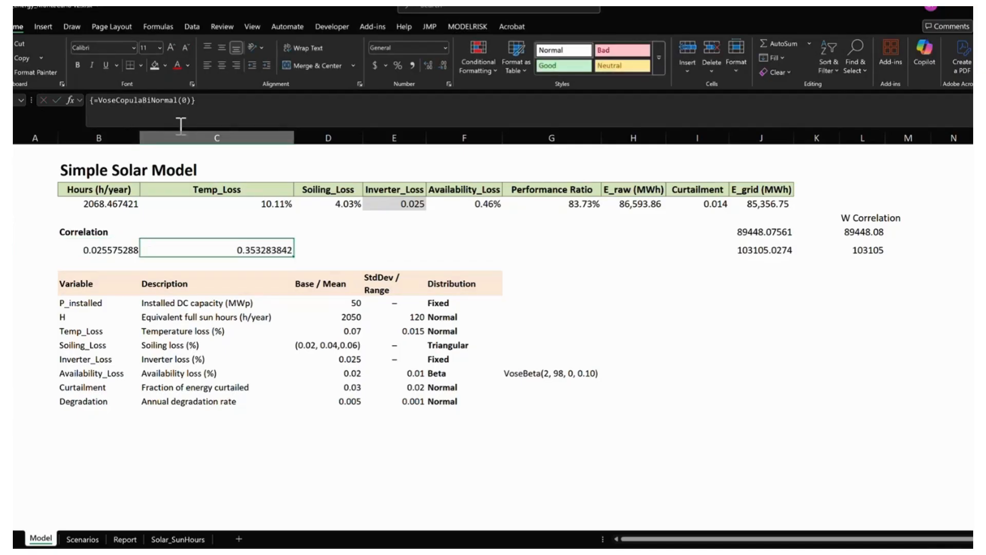
key("Right")
- Rerun the ModelRisk simulation with 1000 samples, without saving the current simulation results
left_click(715, 309)
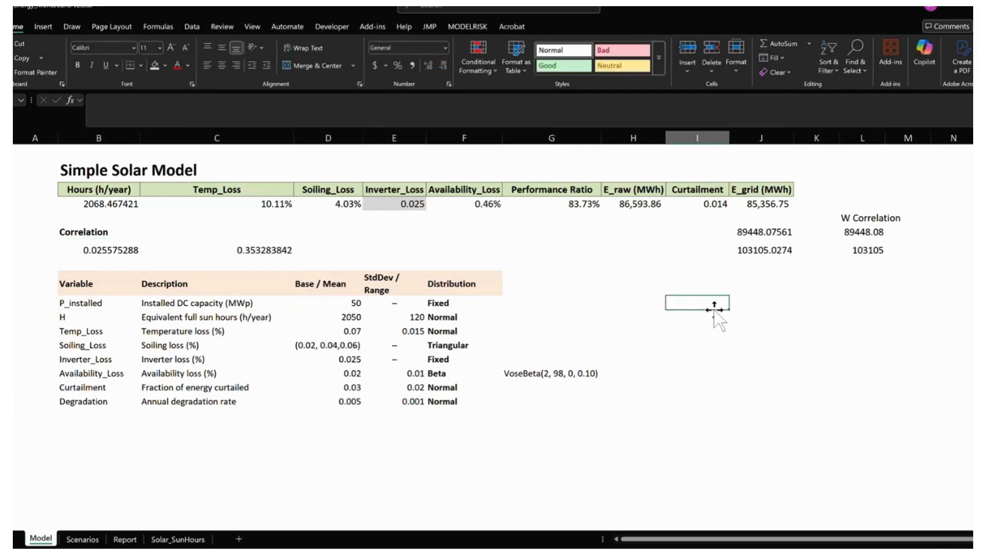
left_click(470, 26)
left_click(359, 47)
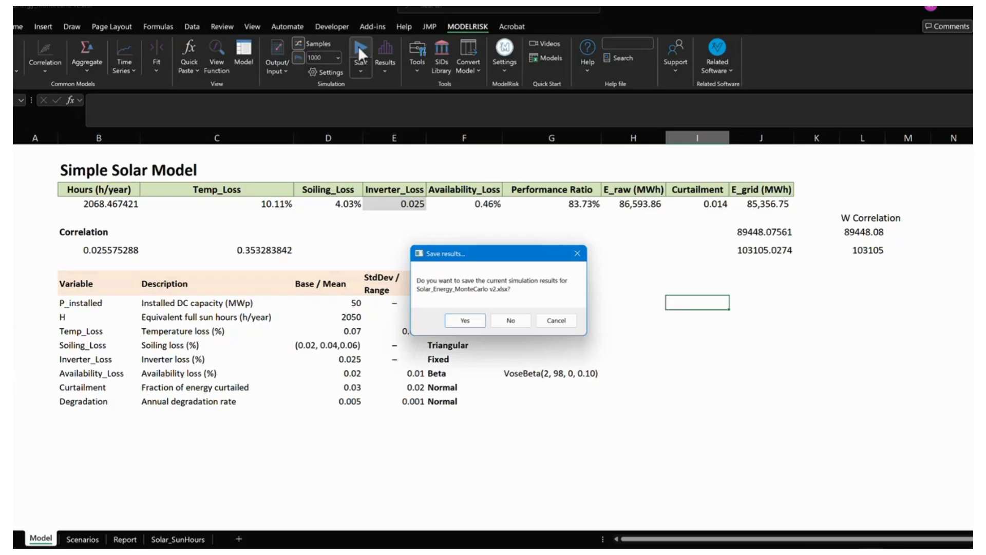
left_click(511, 319)
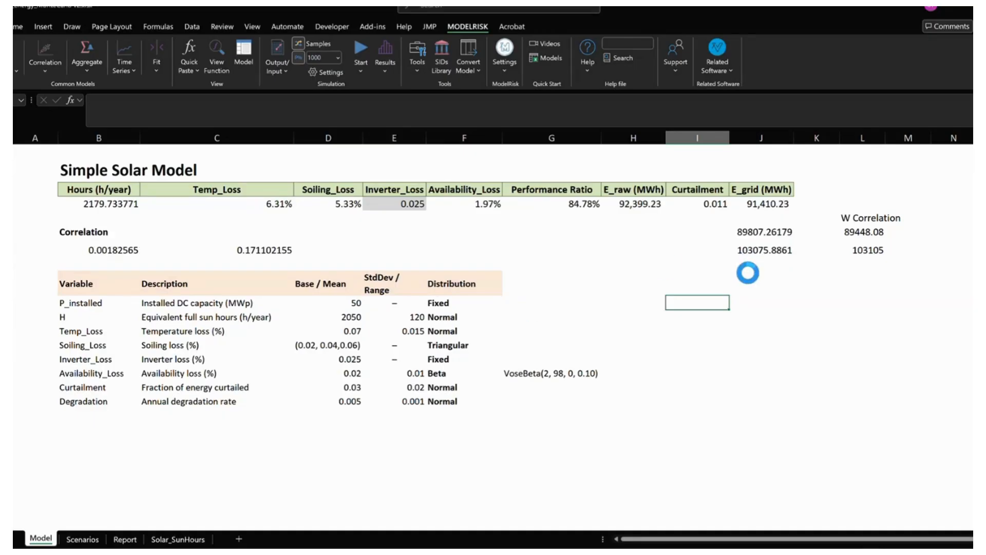
- Compare the E_grid percentile and maximum results in J7:J8 with the stored W Correlation values in L7:L8
left_click(736, 232)
left_click(868, 231)
left_click(741, 231)
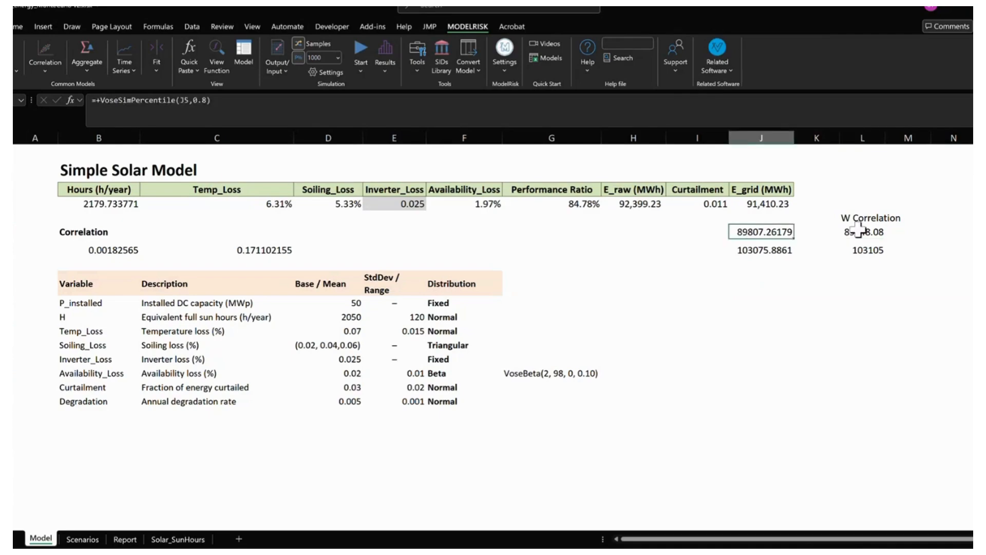
left_click(865, 231)
left_click(763, 235)
left_click(754, 249)
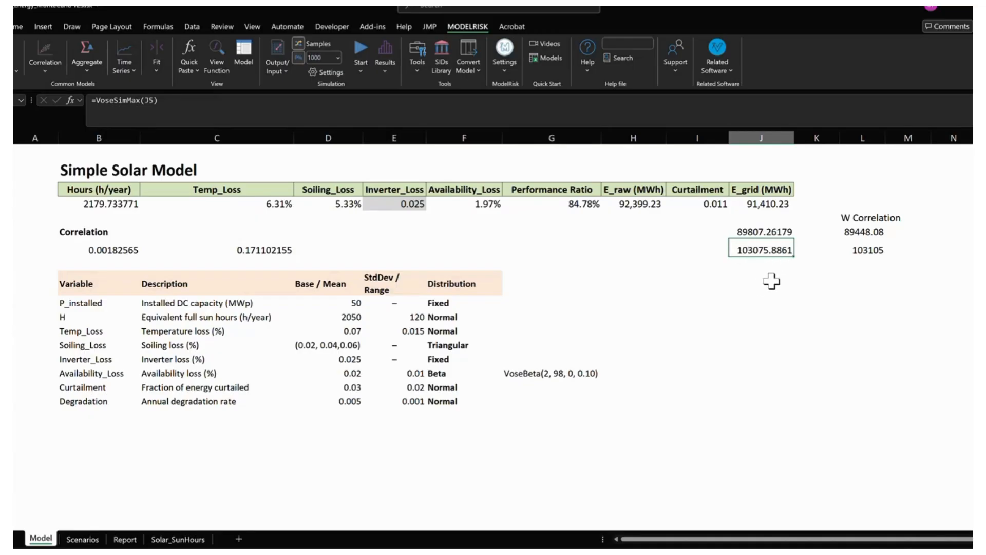
left_click(757, 226)
left_click_drag(757, 226, 764, 249)
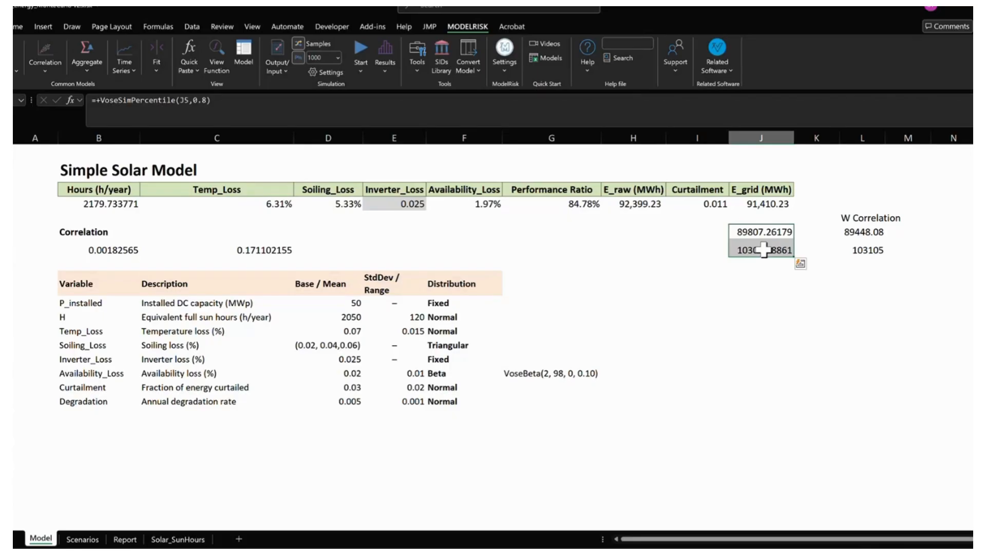
left_click(847, 231)
left_click_drag(760, 231, 850, 250)
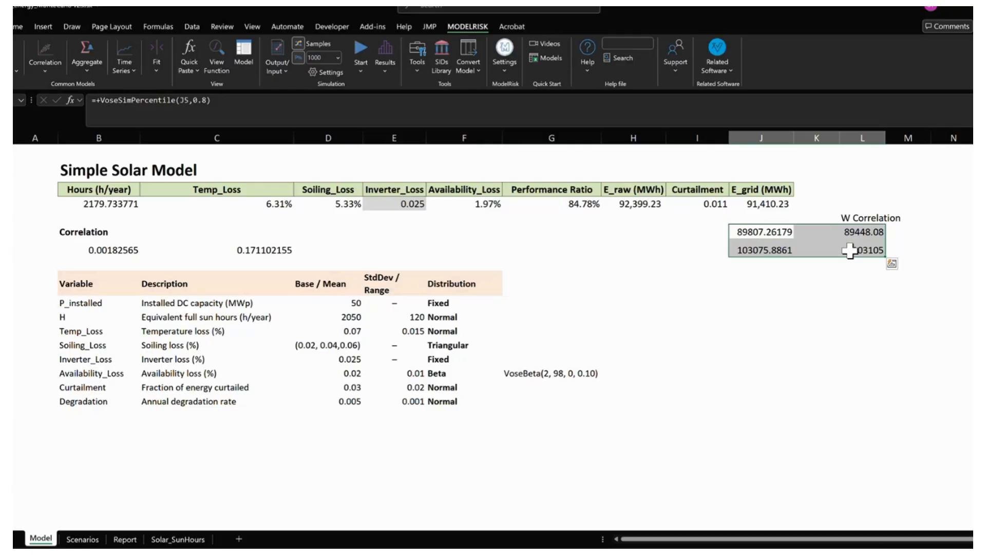
left_click(811, 302)
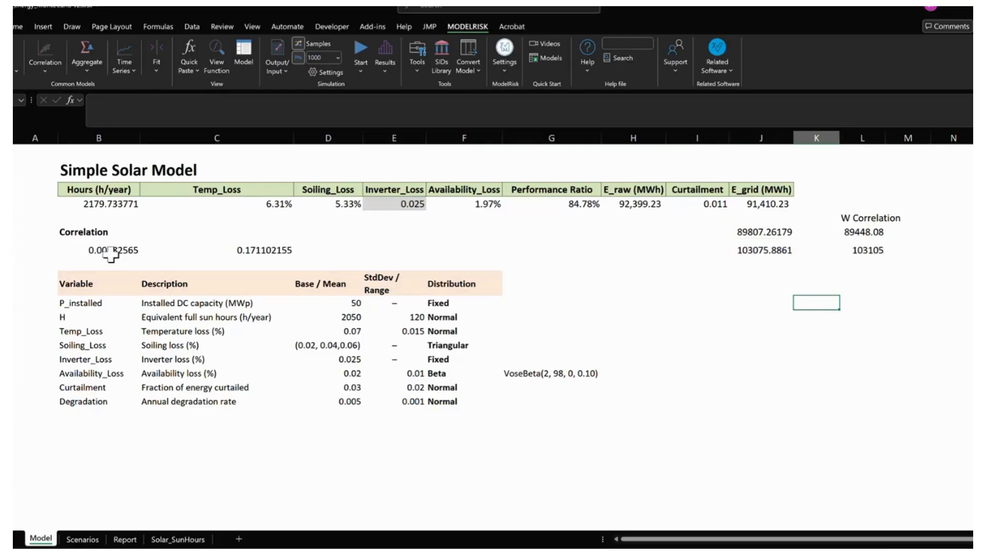
- Review the copula cells B8:C8 and compare the percentile results in J7 and L7 again
left_click_drag(111, 253, 220, 252)
left_click(746, 266)
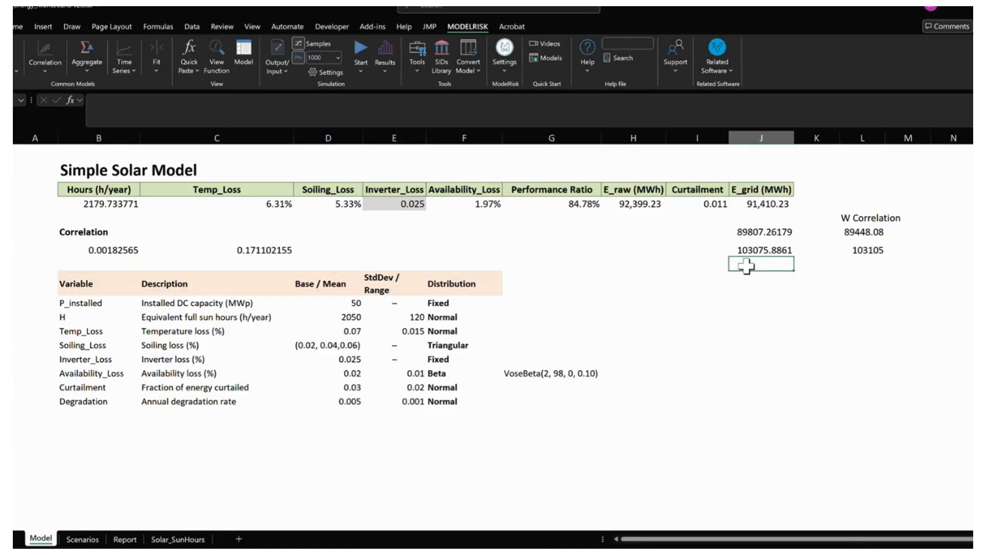
left_click(852, 232)
left_click(752, 231)
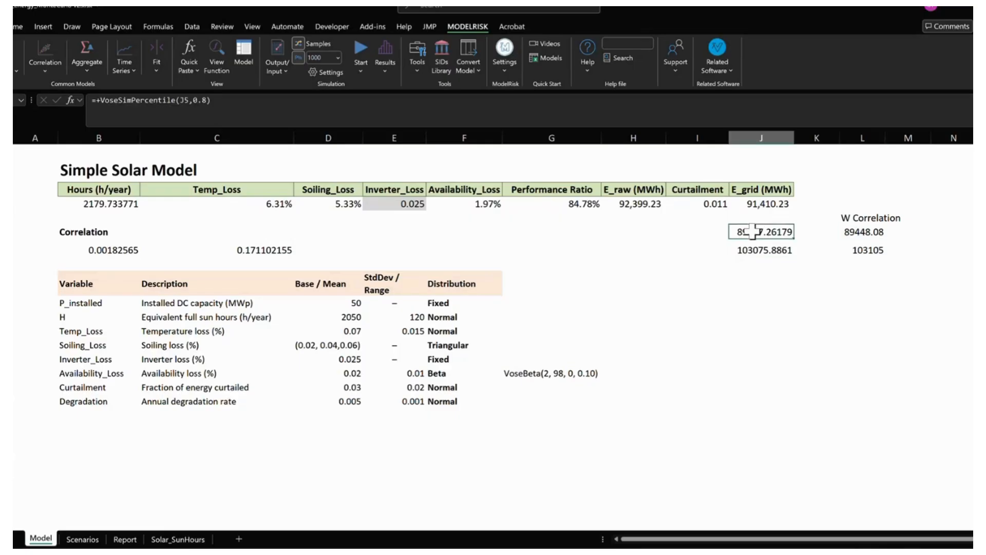
left_click(857, 231)
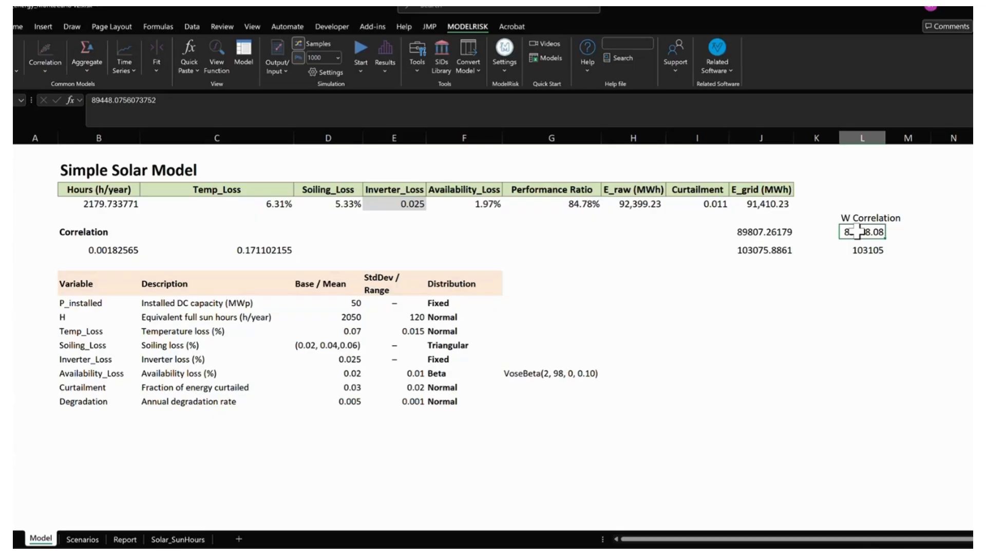
left_click_drag(102, 250, 220, 250)
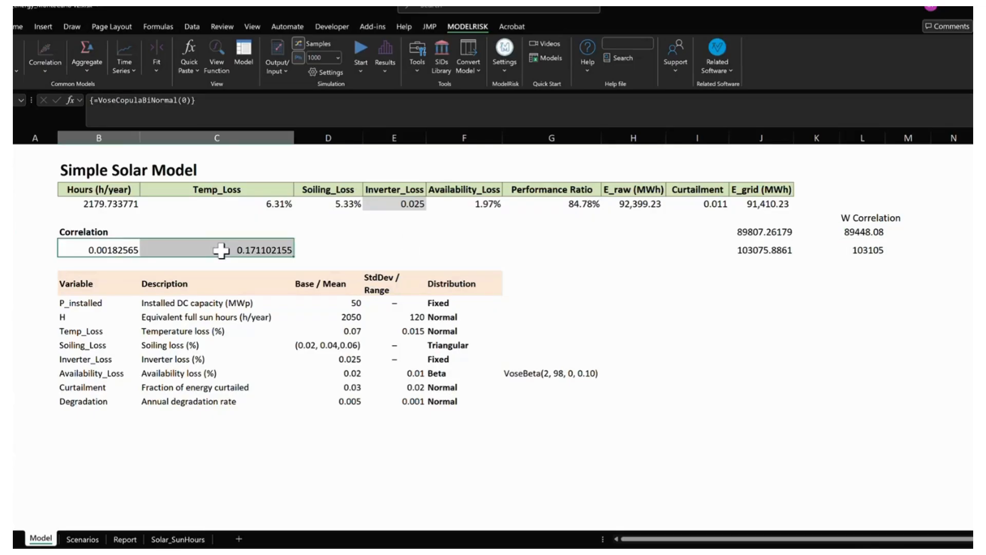
left_click(791, 302)
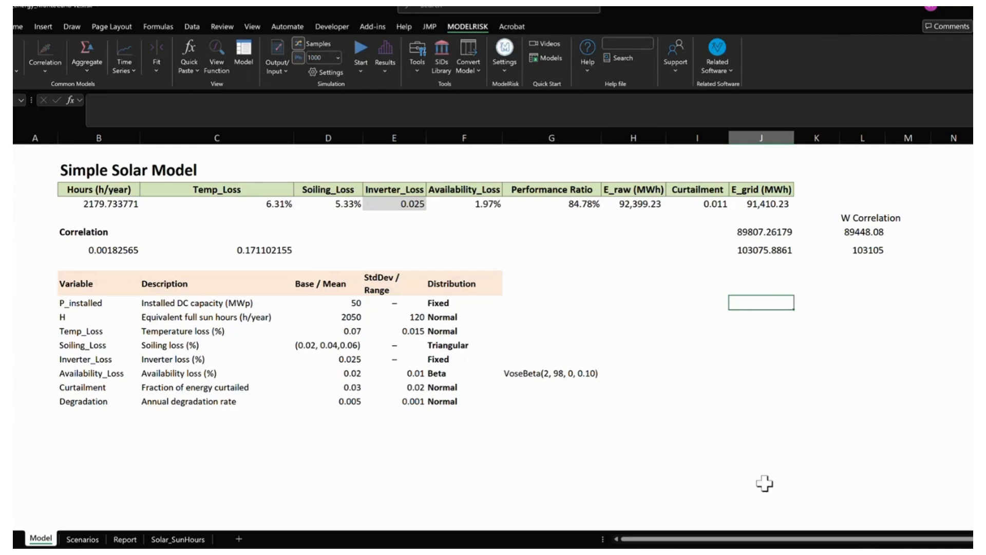
- Switch to the energy presentation in PowerPoint and show the "What-If – Scenarios with Sun Hours" slide
mouse_move(754, 526)
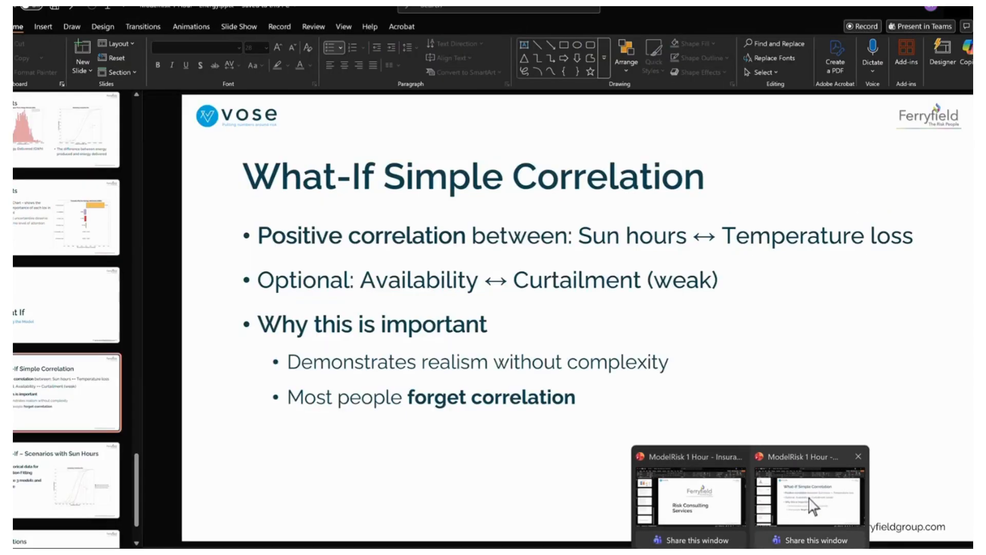
left_click(799, 511)
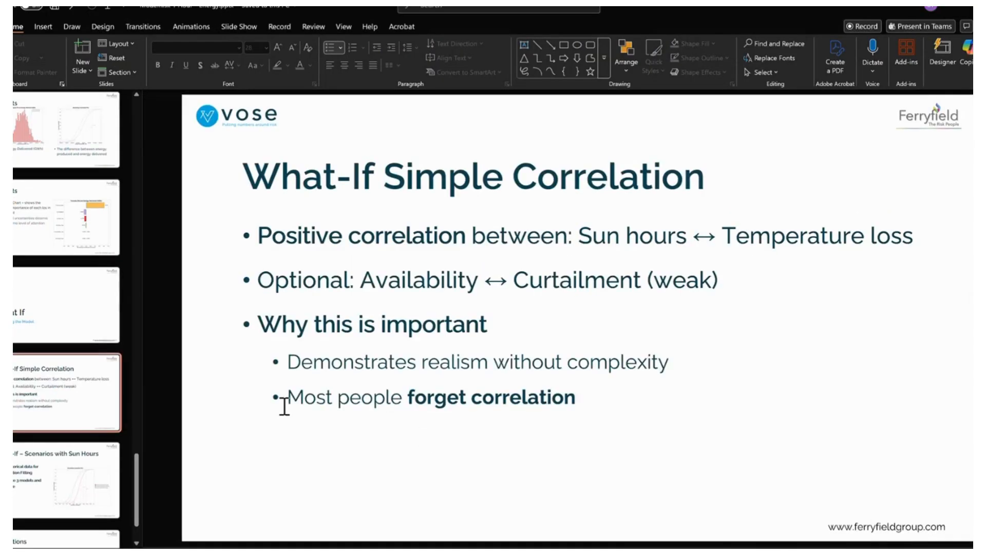
left_click(40, 469)
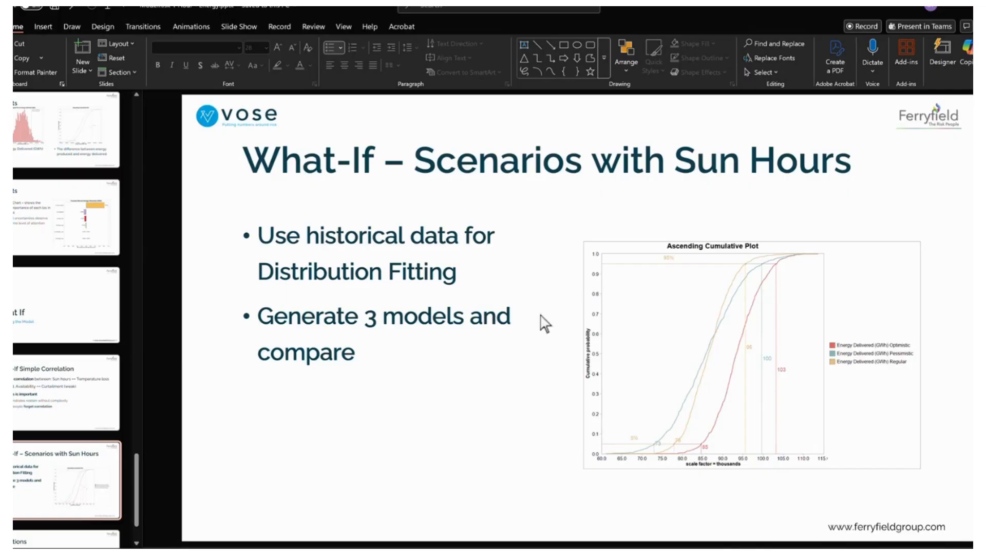
- Switch back to the Excel solar model and examine the sun hours and loss input cells B5:F5
key("alt+Tab")
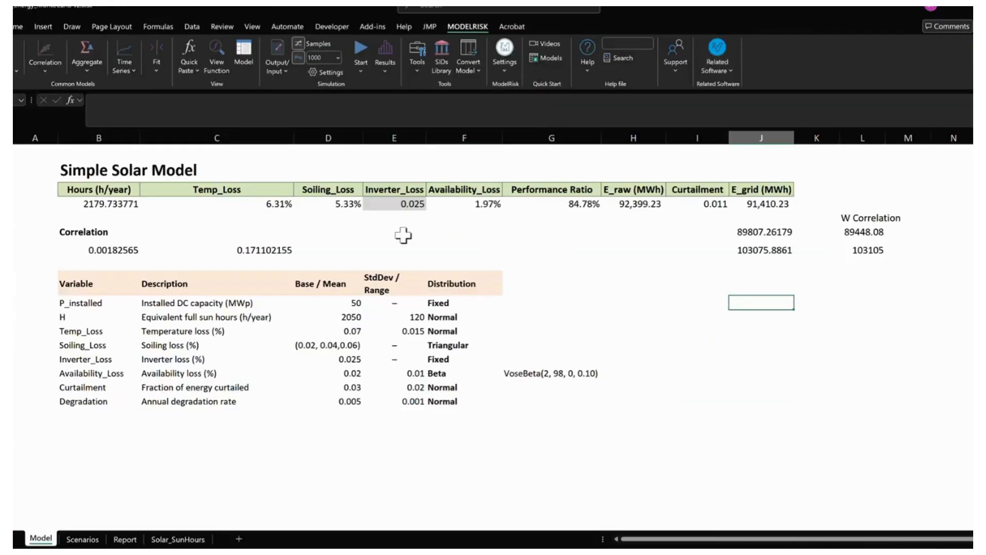
left_click(119, 221)
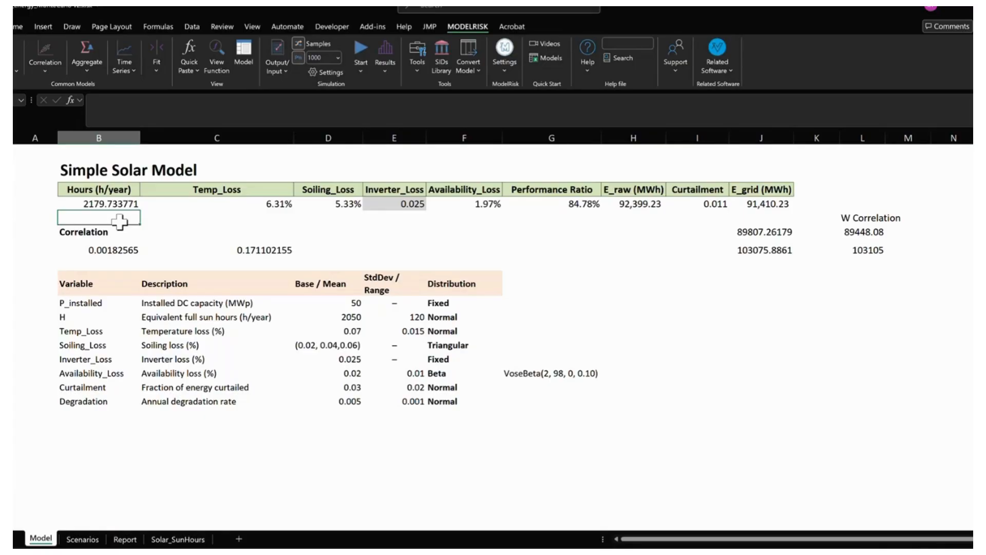
left_click(118, 205)
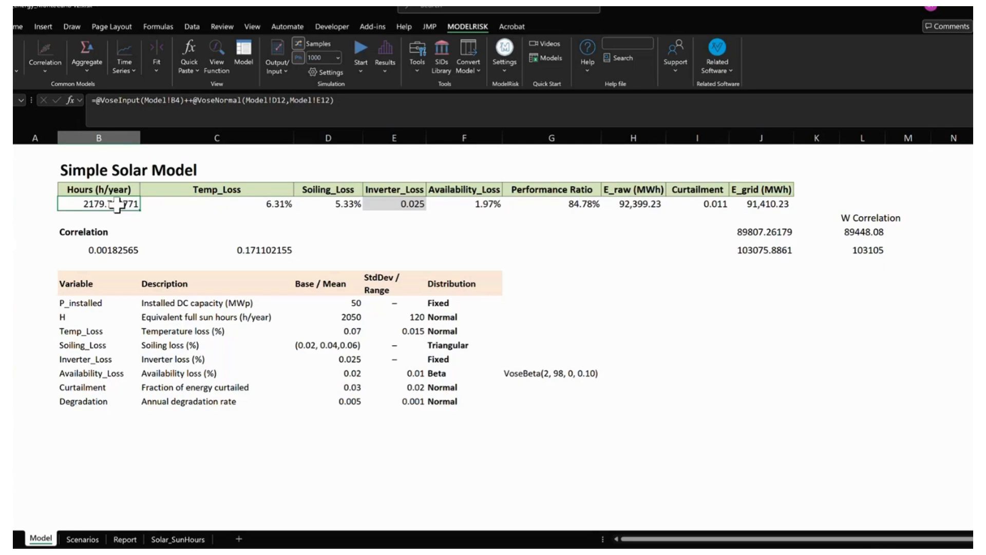
key("Right")
key("shift+Right")
key("shift+Right")
key("shift+Right")
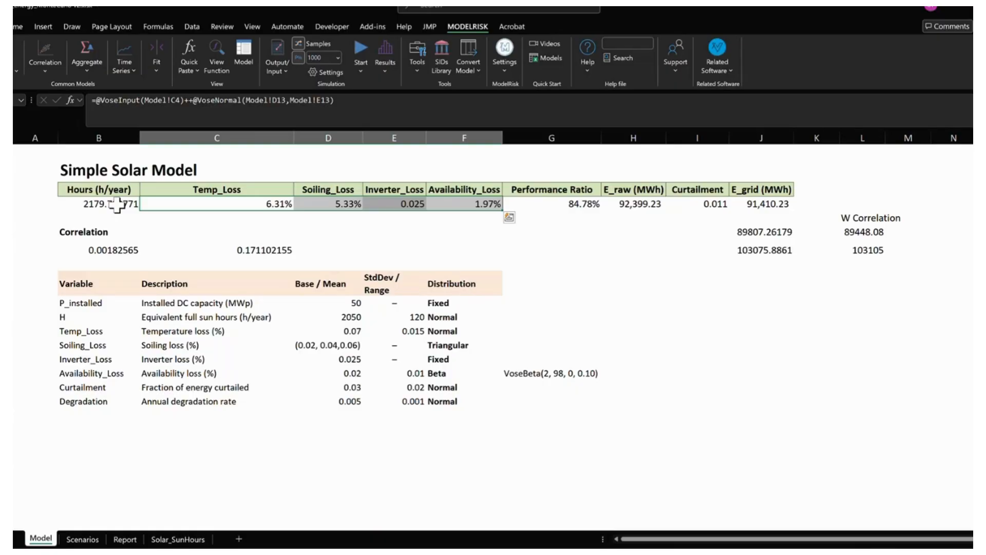
left_click(366, 230)
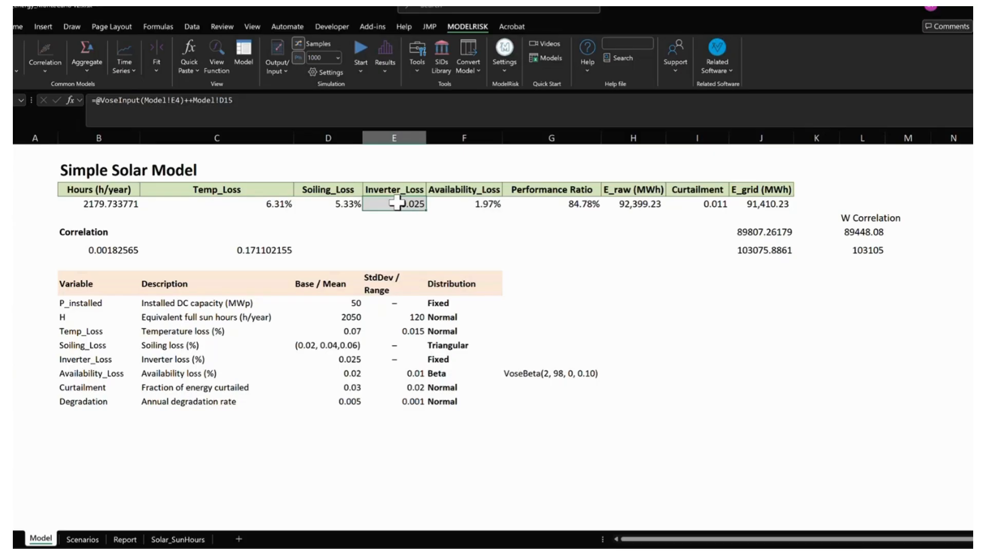
- Recalculate the model three times and examine the VoseOutput part of the Performance Ratio formula in G5
left_click(540, 204)
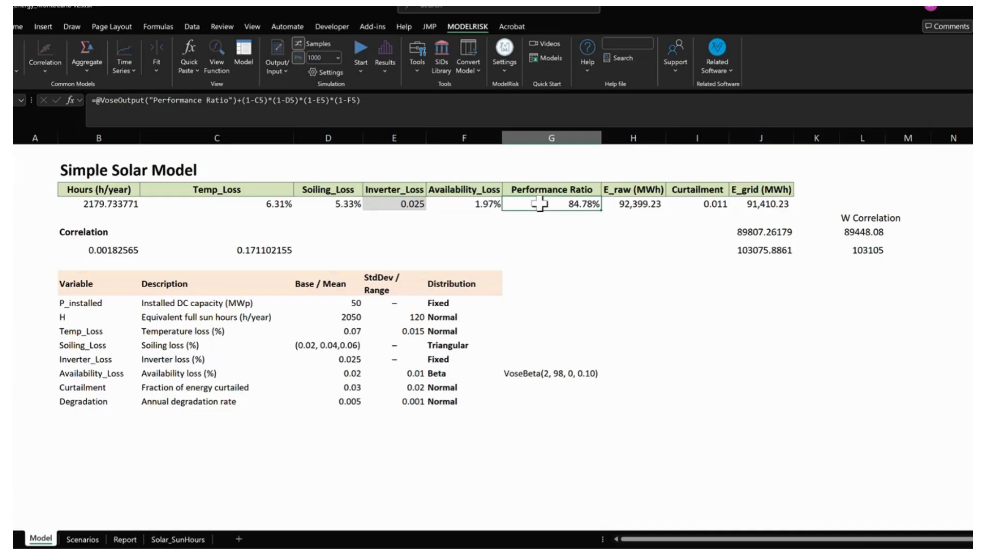
key("F9")
key("F9")
key("F9")
key("F9")
key("F9")
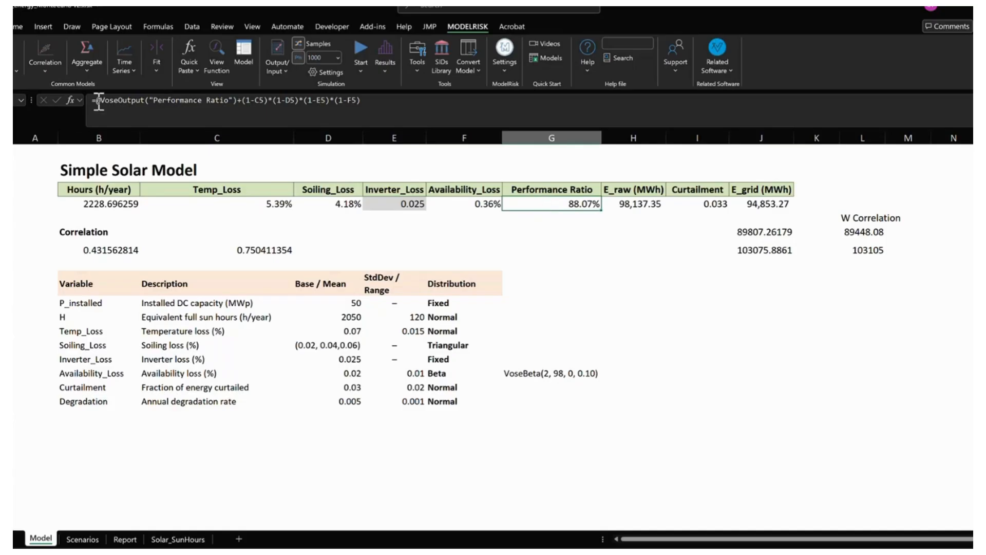
left_click_drag(95, 100, 235, 101)
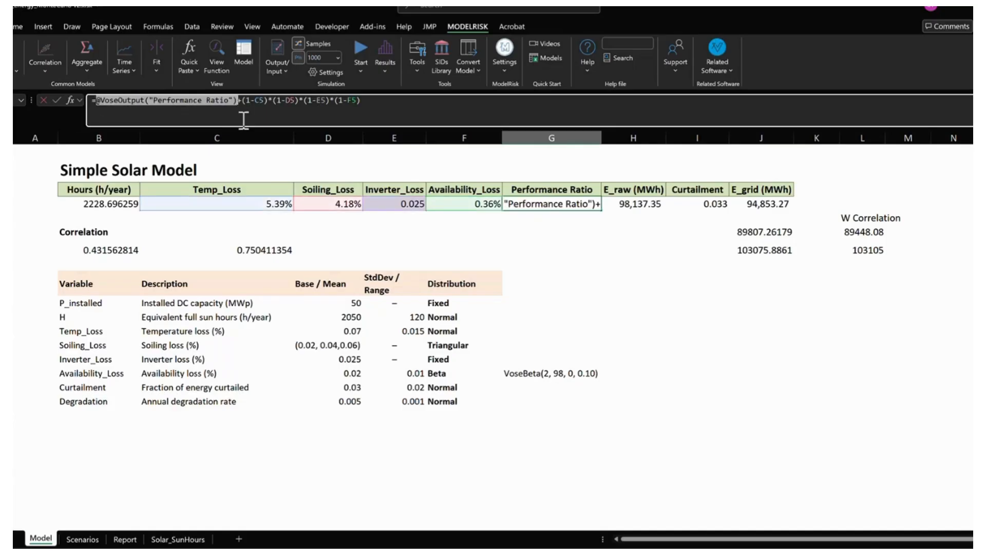
key("Escape")
left_click(554, 225)
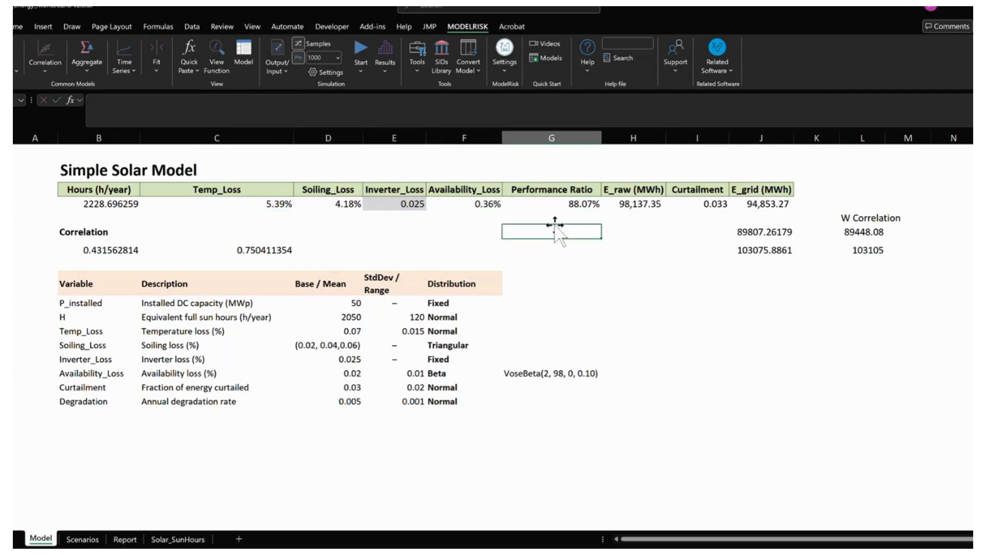
- Inspect the output formulas of Performance Ratio, E_raw and E_grid in row 5
left_click(550, 205)
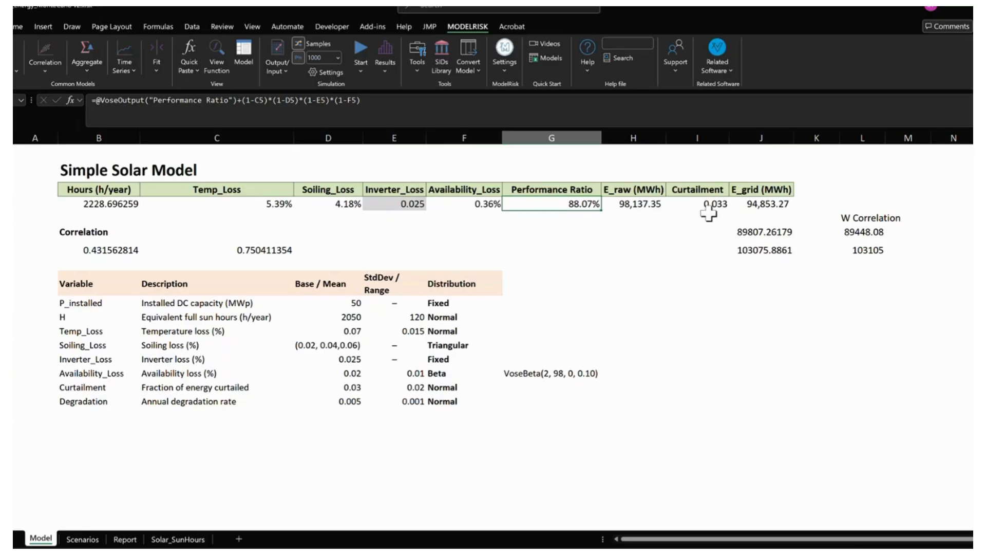
left_click(633, 204)
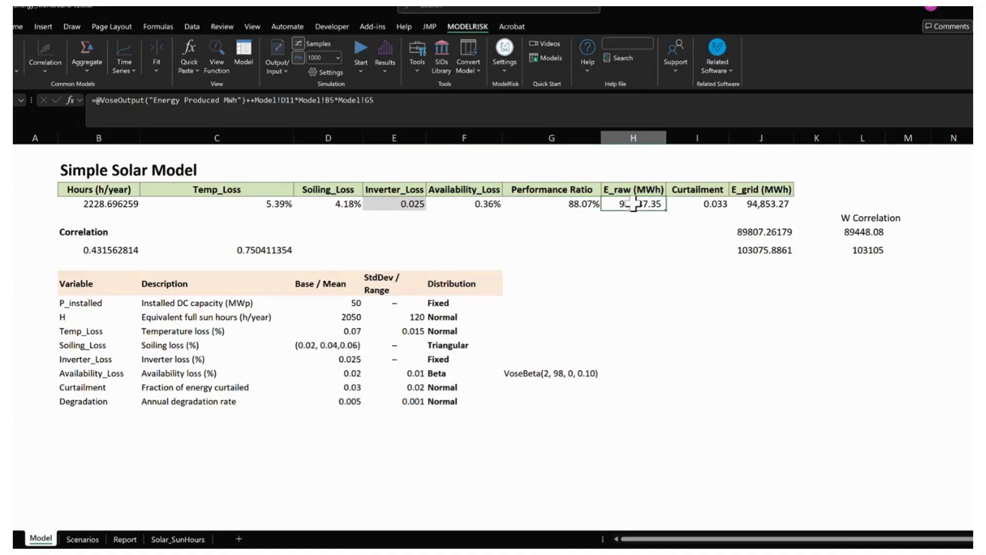
left_click(762, 204)
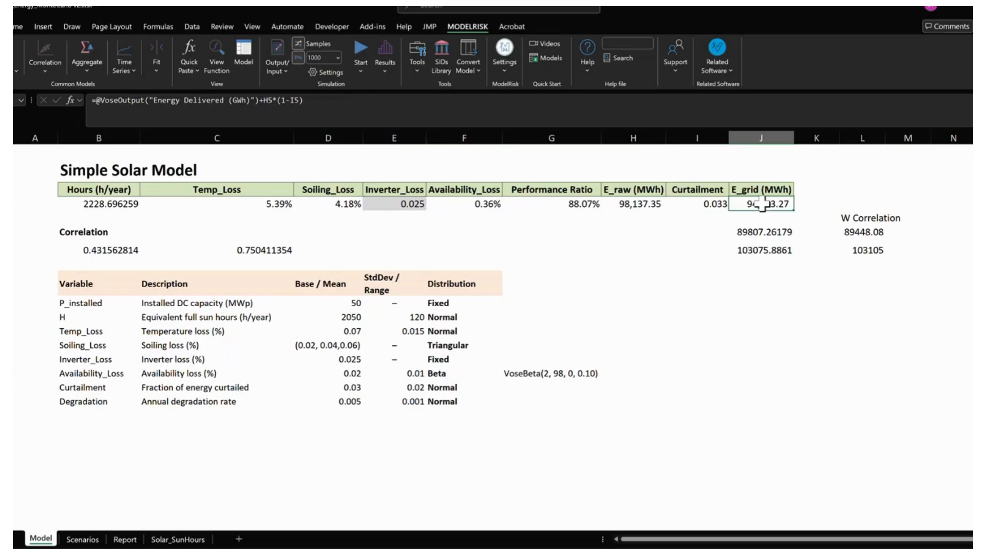
- Open the ModelRisk simulation results and add a new worksheet to the workbook
left_click(383, 53)
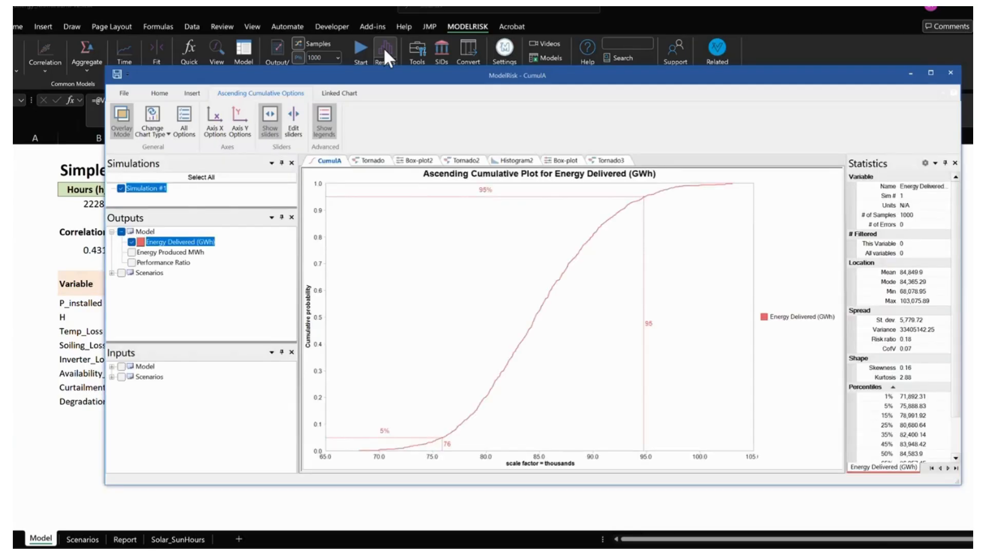
scroll(238, 540, "down", 1)
left_click(239, 540)
left_click(239, 541)
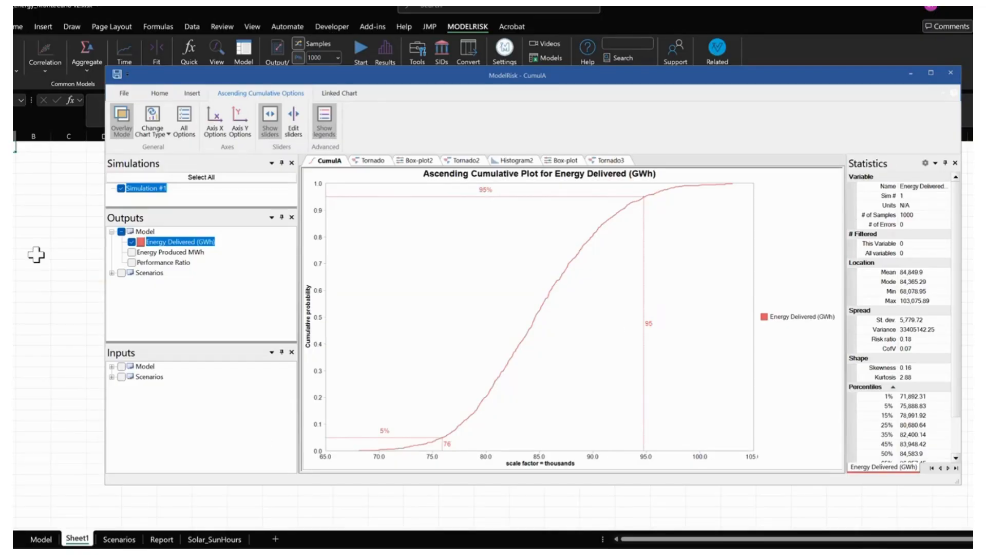
- Insert the Energy Delivered (GWh) ascending cumulative plot into the new sheet as a linked chart and close the results window
left_click(341, 95)
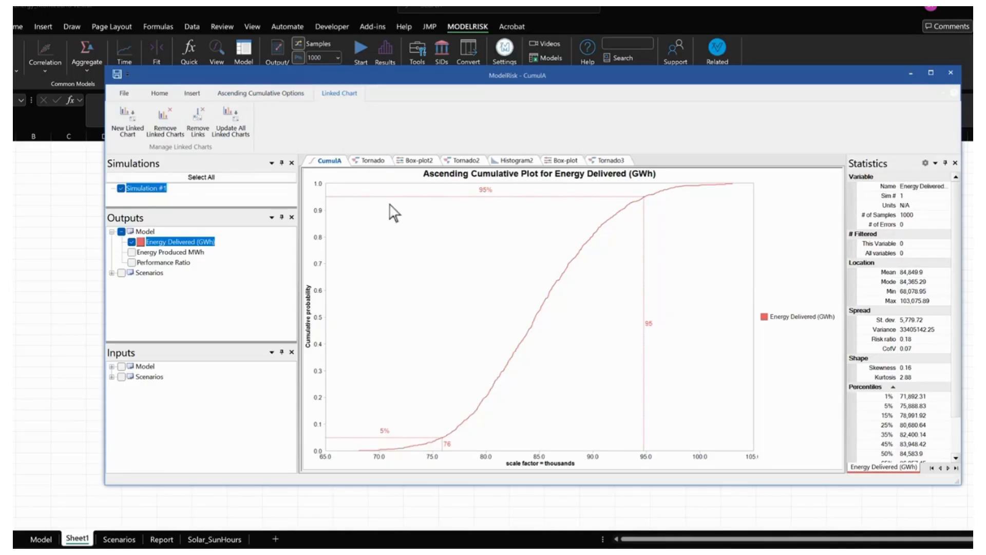
left_click(128, 134)
left_click_drag(229, 75, 180, 92)
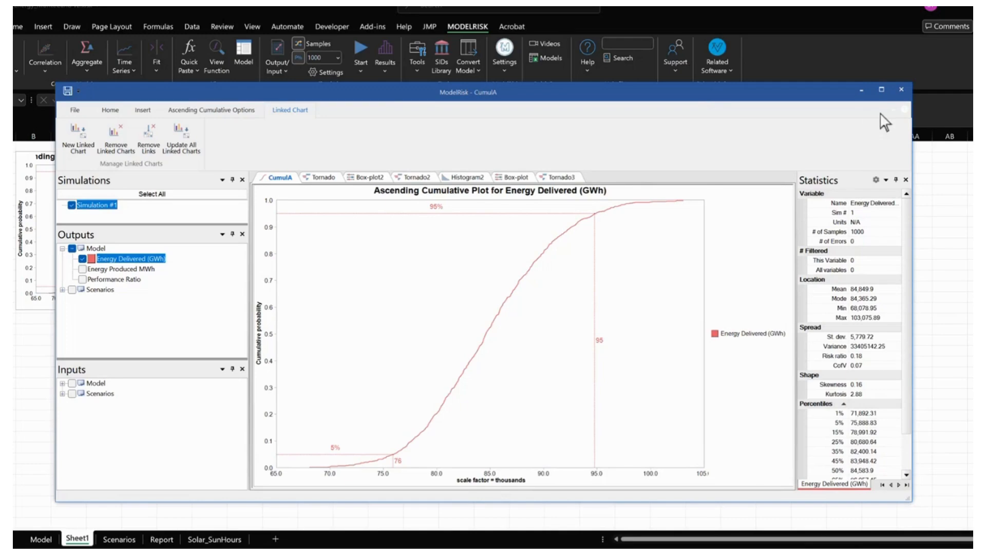
left_click(901, 90)
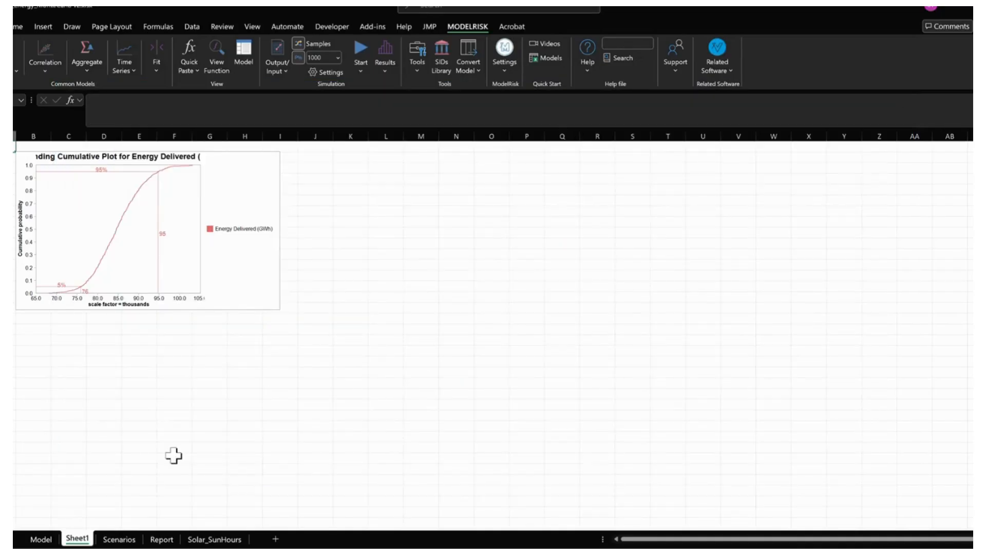
- Check the copula formula in B8:C8 on the Model sheet and open the Solar_SunHours sheet
left_click(34, 540)
left_click_drag(102, 221, 218, 221)
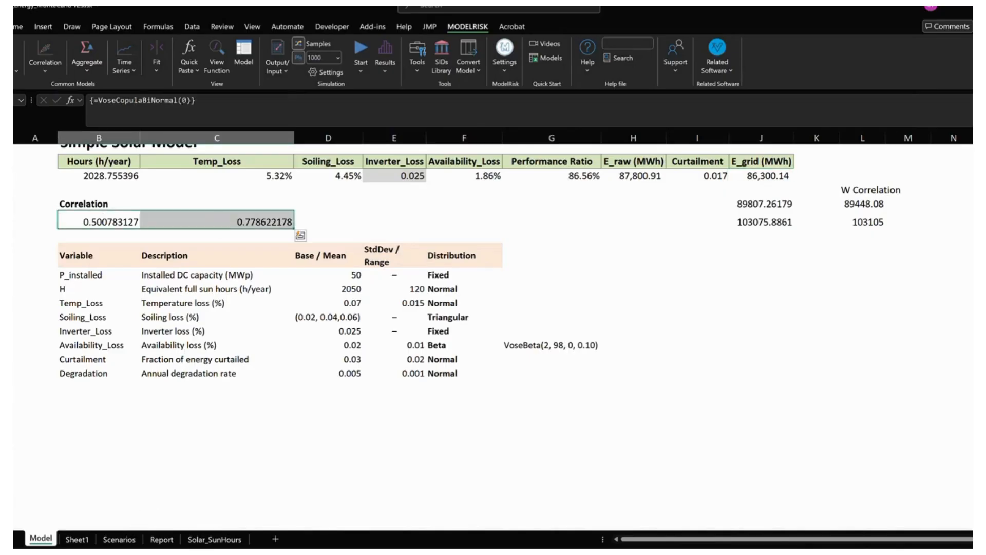
left_click(214, 539)
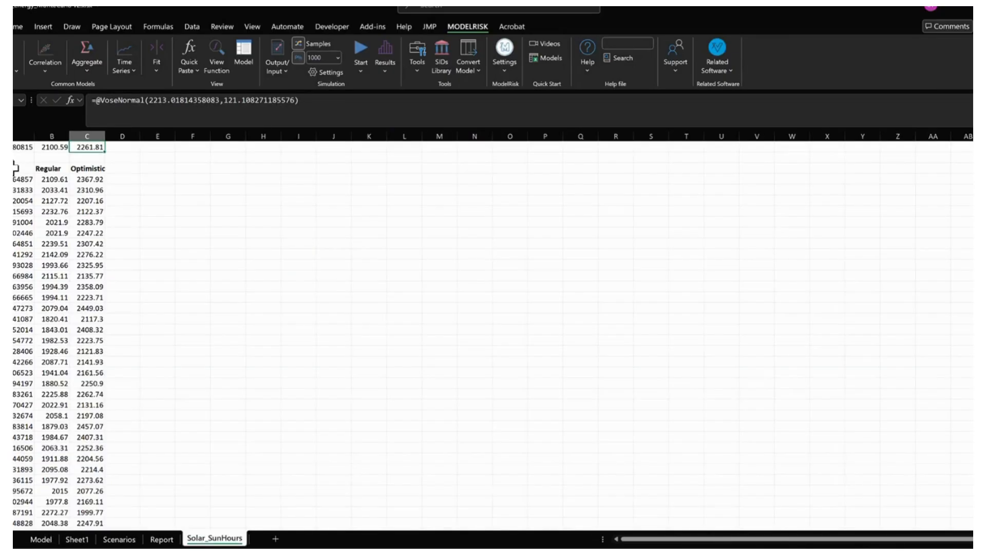
- Review the sun-hours distributions in row 1 of Solar_SunHours and the Optimistic, Regular and Pessimistic rows on the Scenarios sheet
left_click_drag(16, 169, 87, 242)
left_click_drag(21, 150, 96, 149)
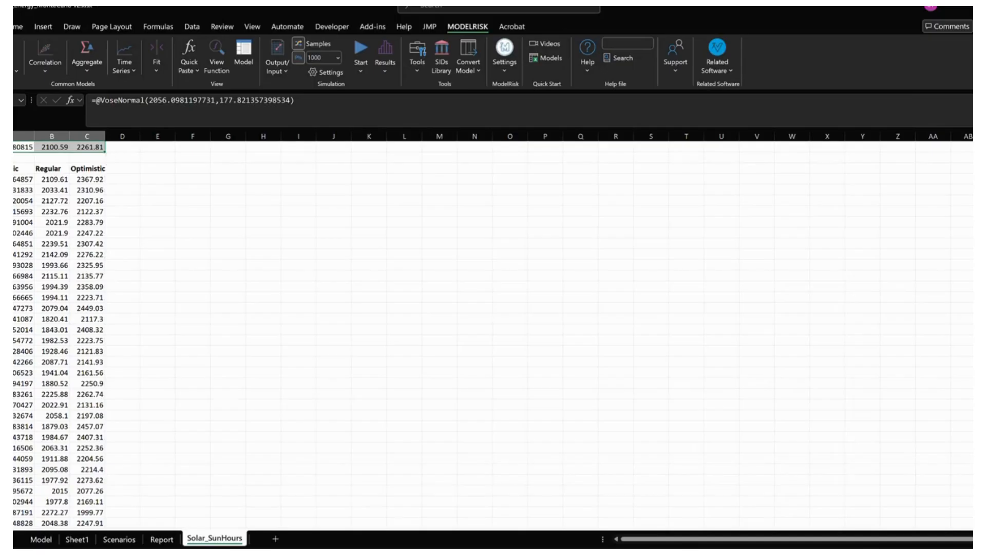
left_click(119, 539)
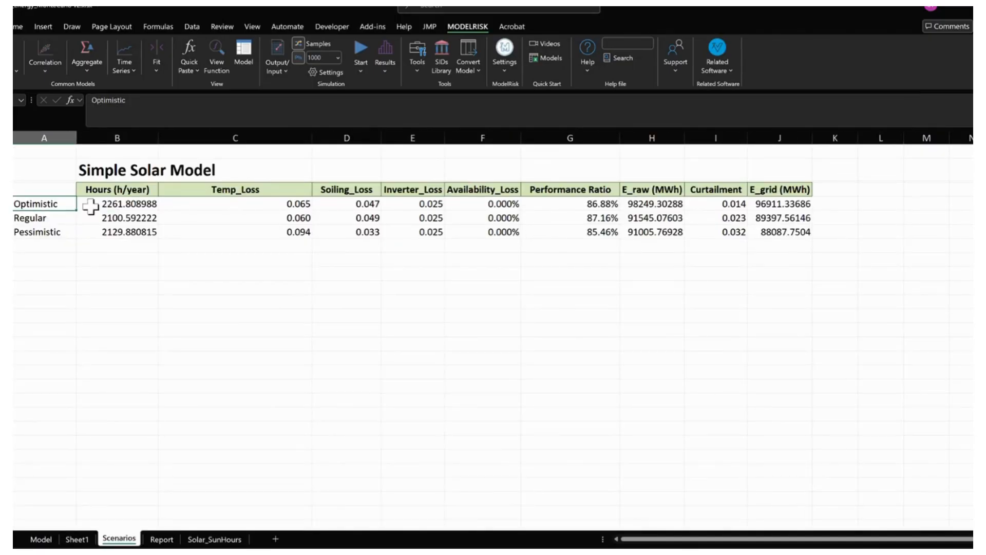
left_click_drag(90, 206, 770, 235)
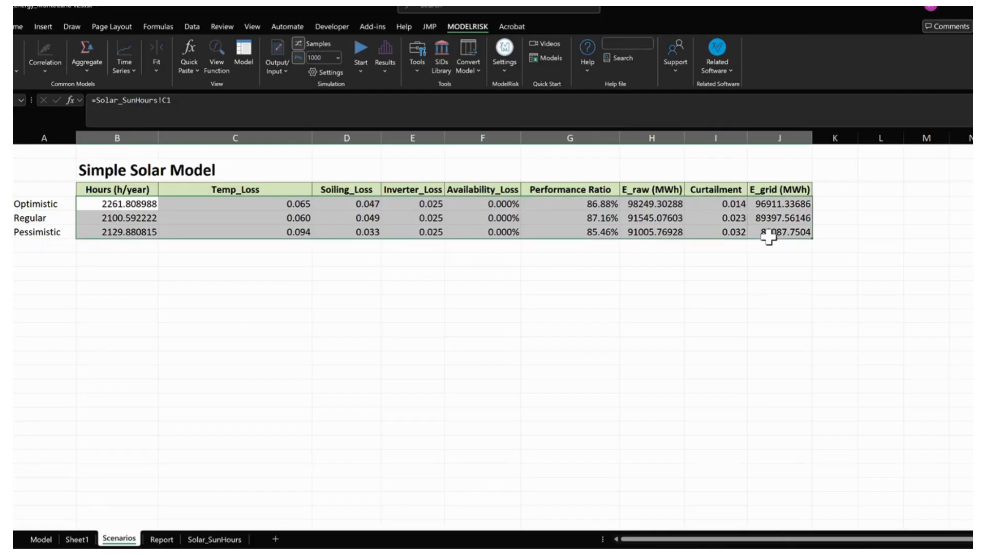
left_click(219, 275)
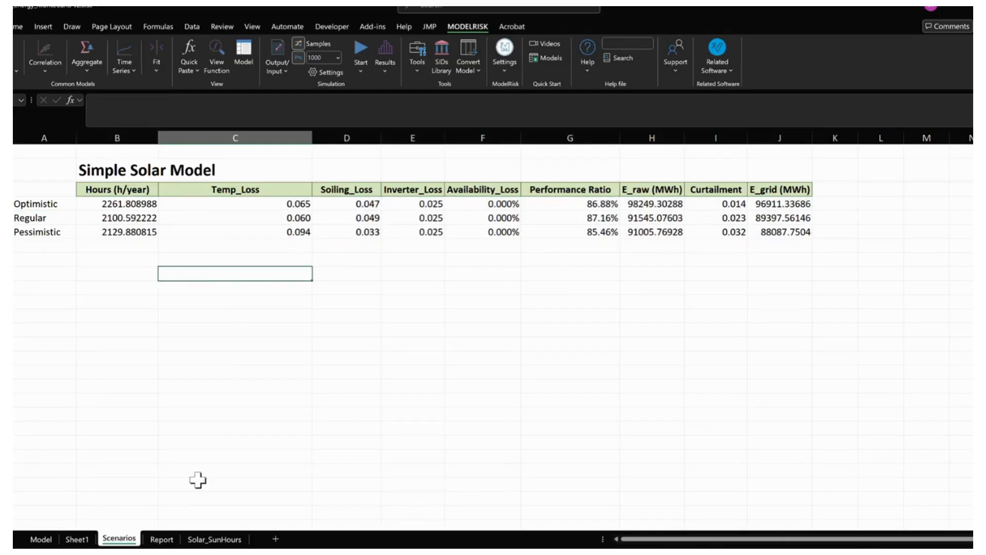
- Clear the duplicate E_raw and E_grid percentile table in columns G to I of the Report sheet
left_click(161, 538)
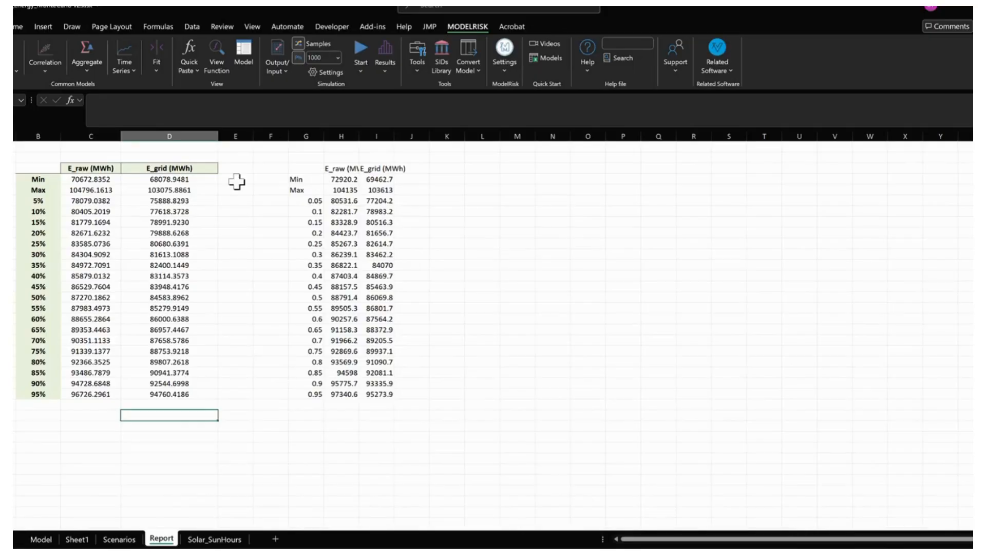
left_click_drag(305, 167, 394, 441)
key("Delete")
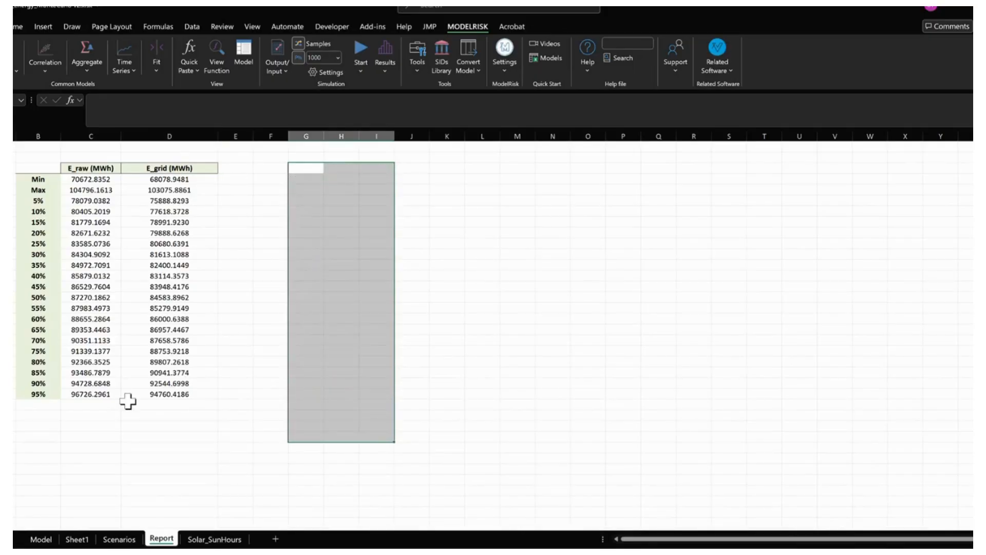
left_click(128, 403)
- Inspect the VoseSimMin, VoseSimMax and VoseSimPercentile formulas in the E_raw column for Min, Max and 10%
left_click(75, 179)
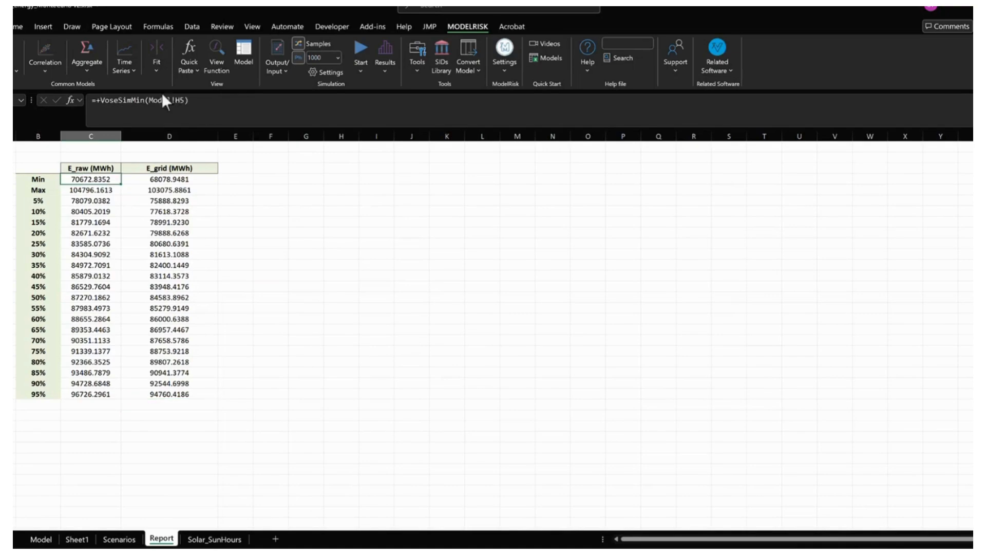
left_click_drag(195, 100, 98, 99)
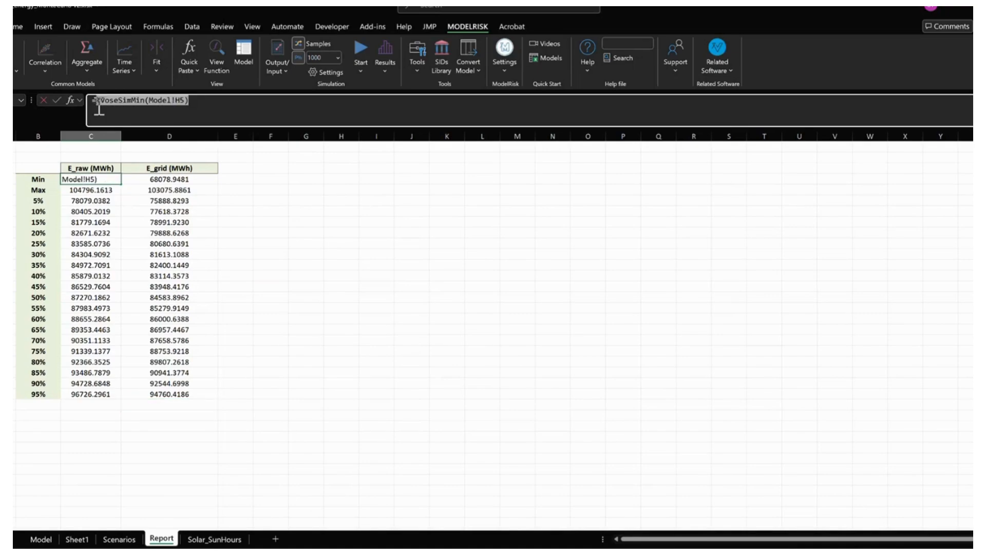
key("Escape")
left_click(70, 191)
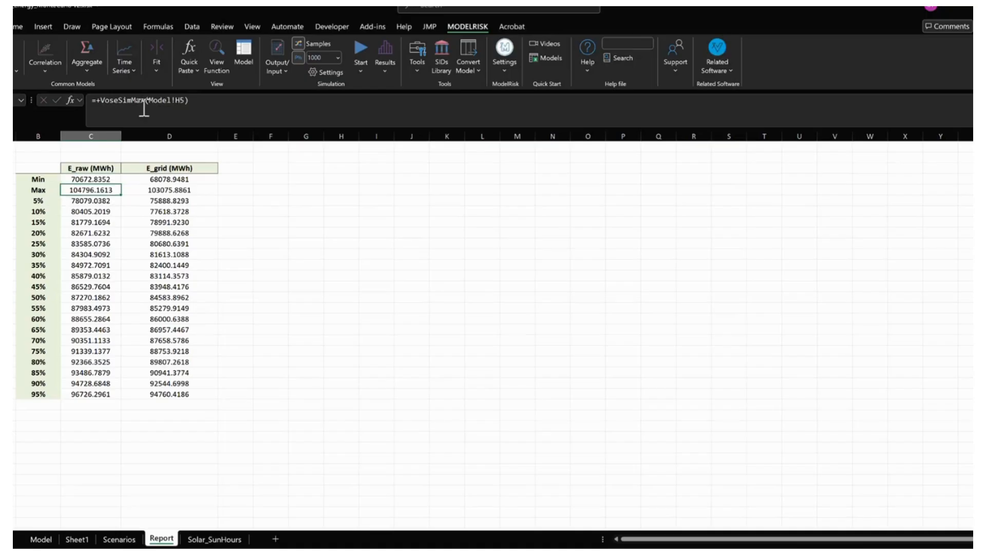
left_click(141, 107)
key("Escape")
left_click(94, 209)
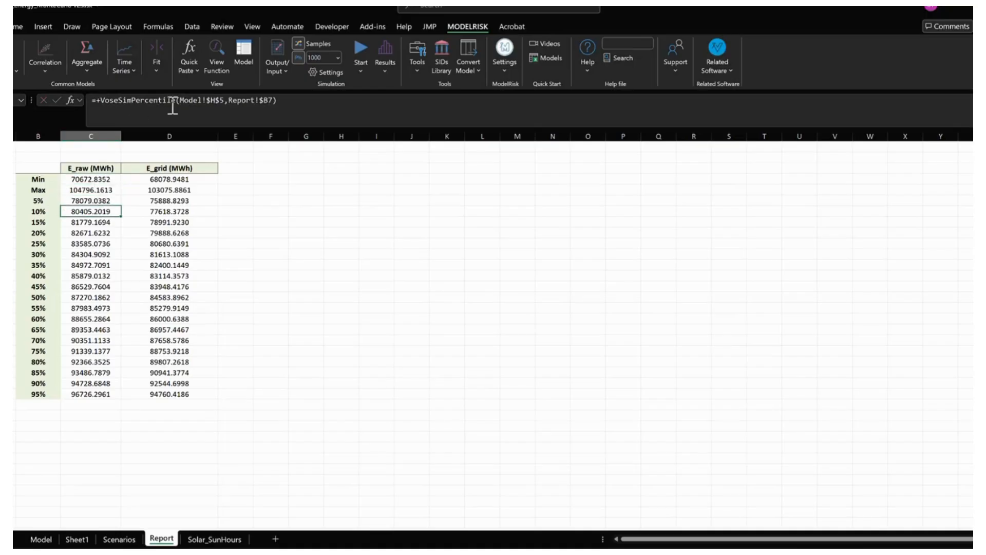
left_click(91, 436)
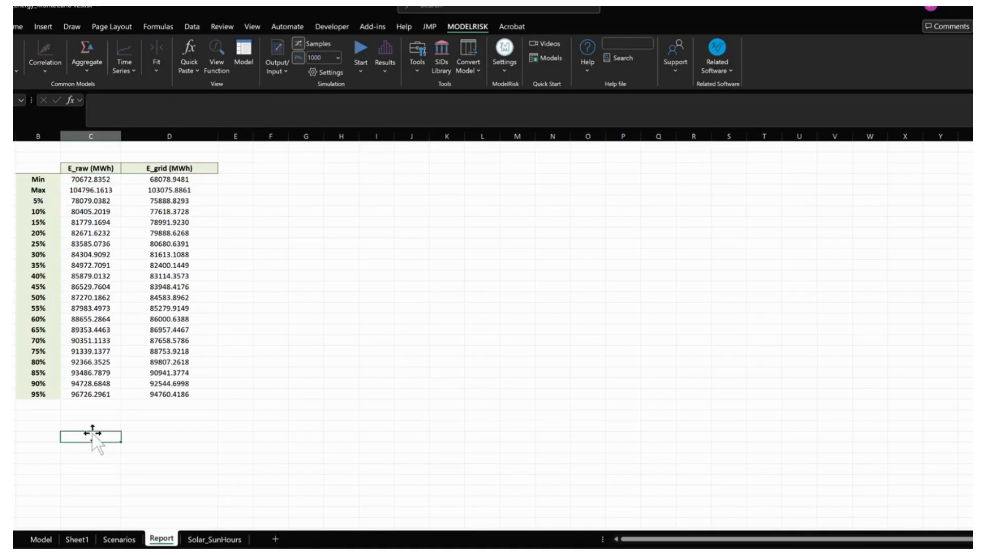
- Insert a line chart of the E_raw and E_grid statistics from the table in B3:D24
left_click(77, 178)
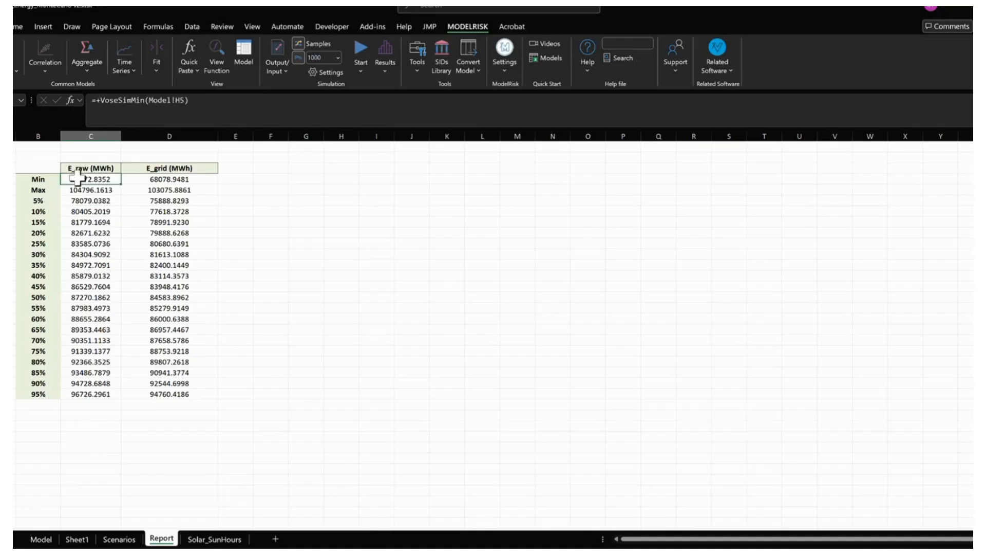
left_click_drag(77, 178, 98, 393)
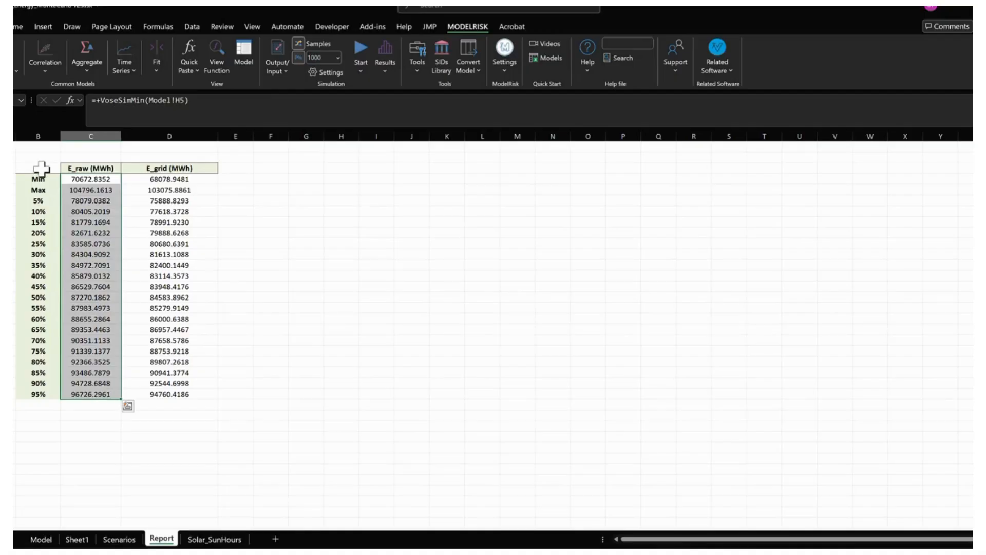
left_click_drag(41, 168, 155, 394)
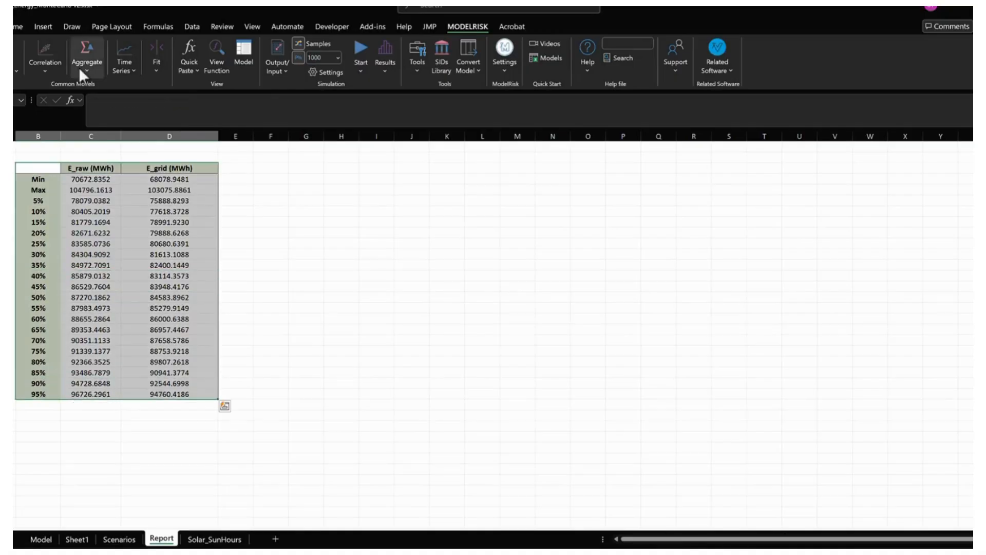
left_click(50, 27)
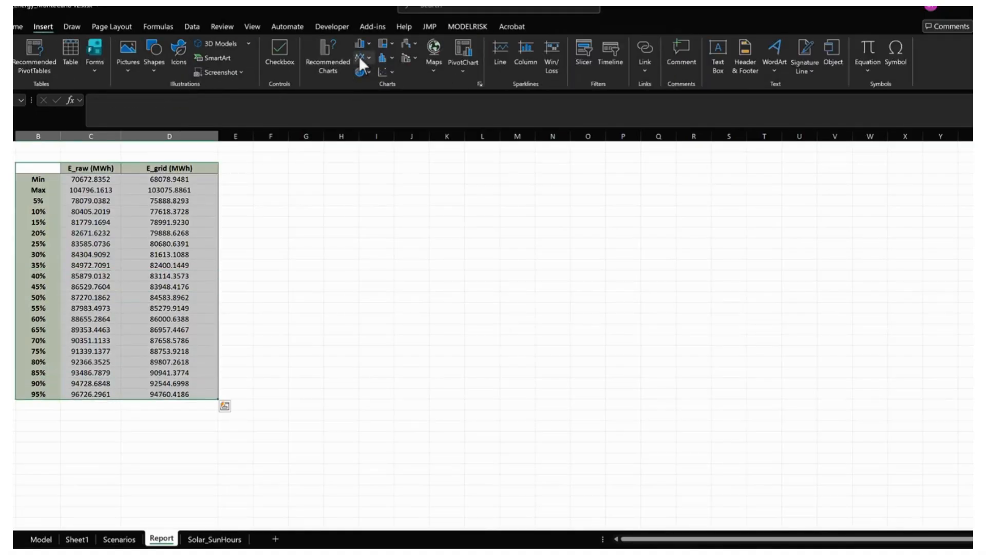
left_click(360, 58)
left_click(375, 100)
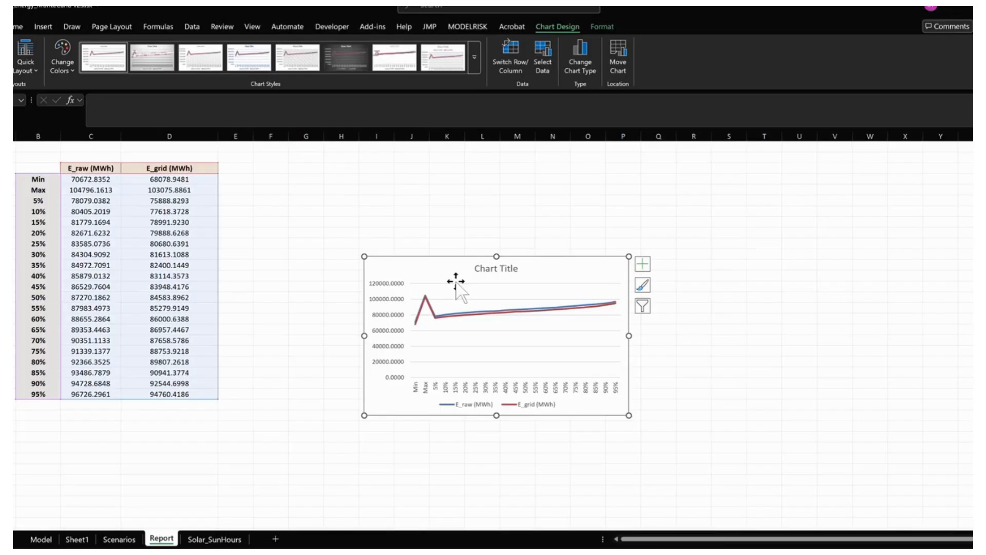
- Check the line chart's data source, including its series and category axis labels, and leave the settings as they are
right_click(456, 288)
left_click(501, 368)
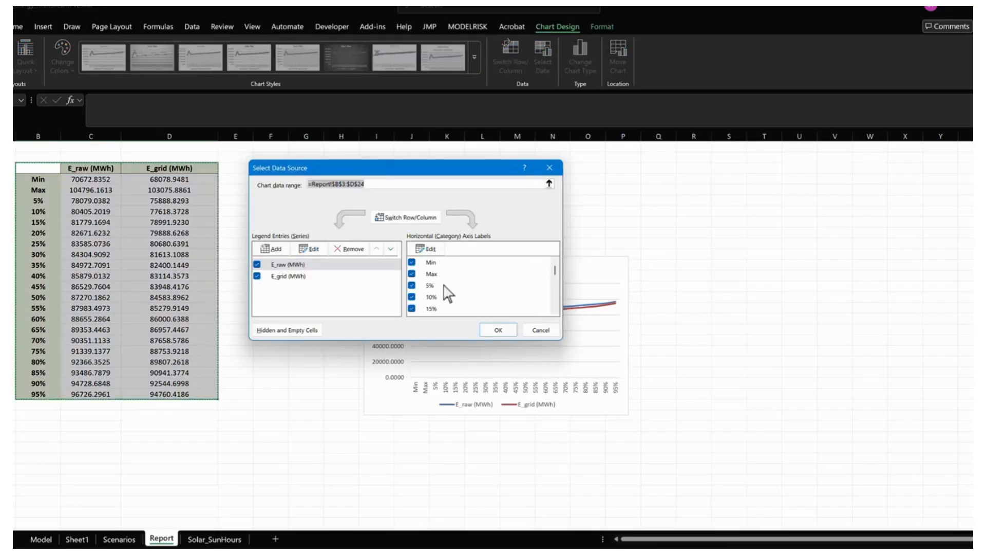
left_click(551, 170)
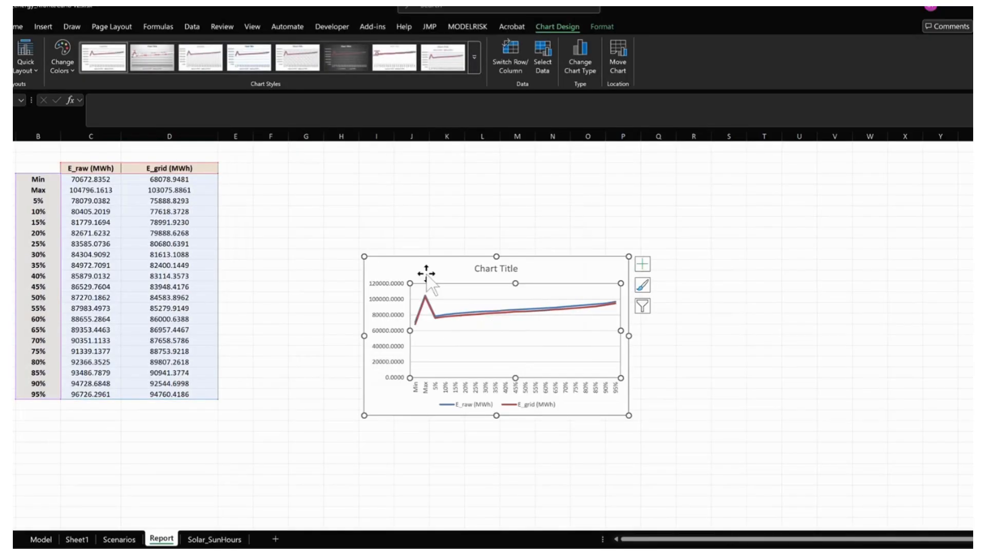
- Move the line chart nearer to the statistics table and delete it from the Report sheet
left_click_drag(428, 275, 371, 258)
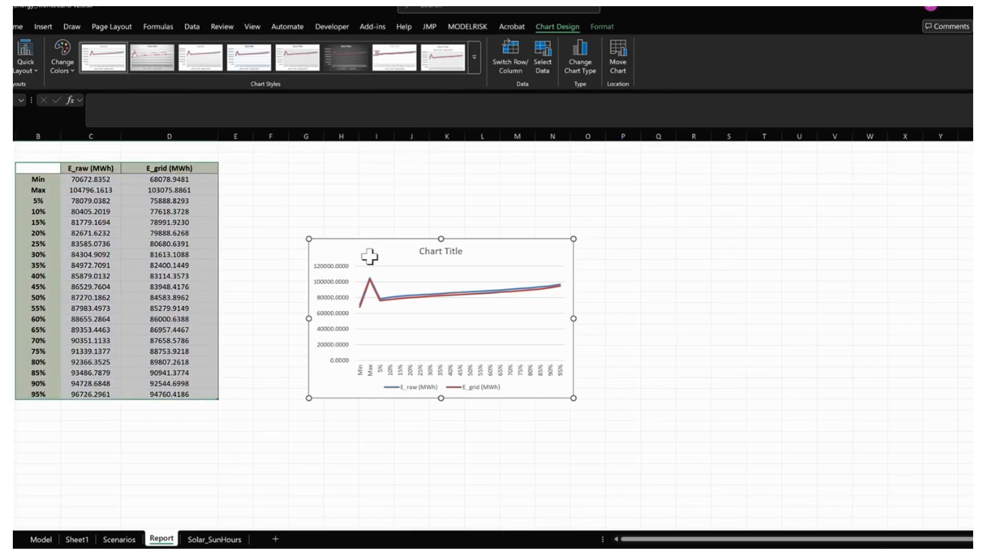
key("Delete")
left_click(313, 382)
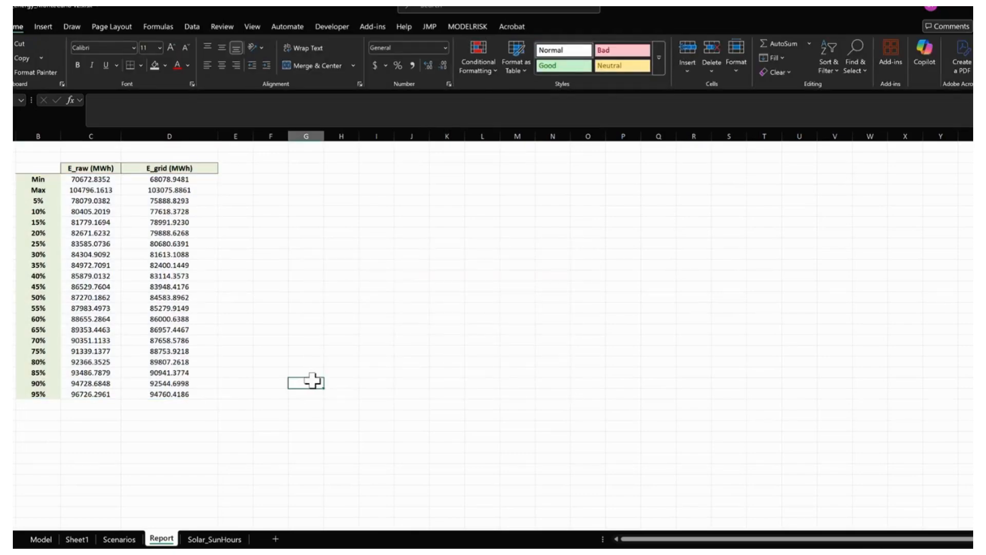